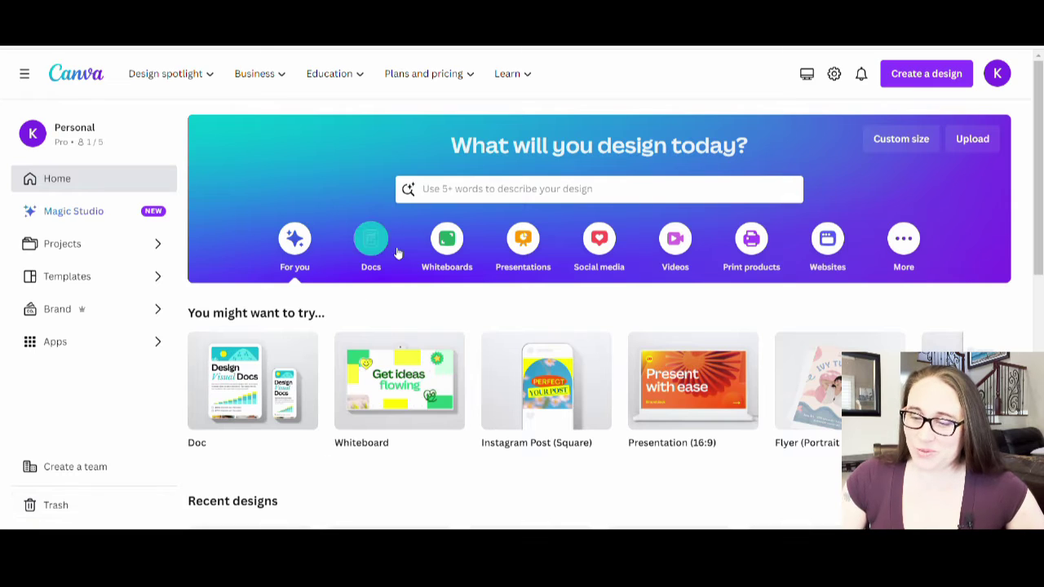
Create a custom-size blank design 4500 px wide by 5400 px tall.
{"action": "left_click", "coordinate": [909, 149]}
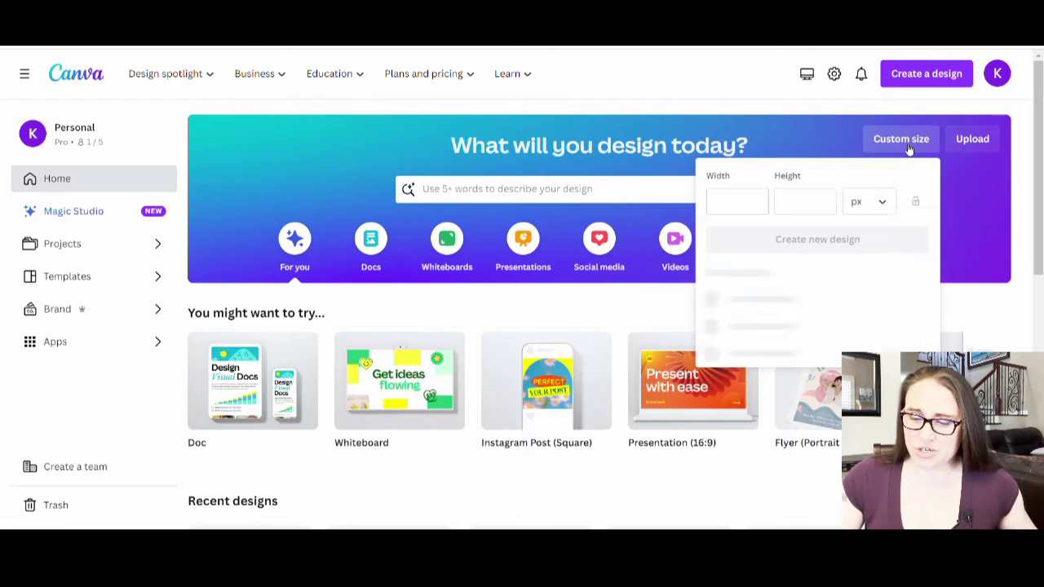
{"action": "left_click", "coordinate": [760, 210]}
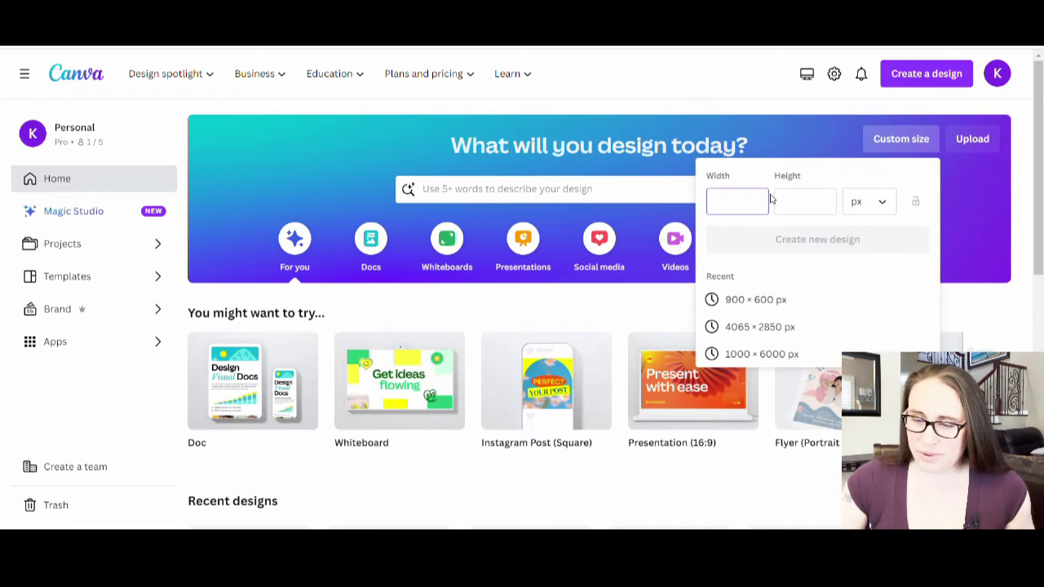
{"action": "type", "text": "4500"}
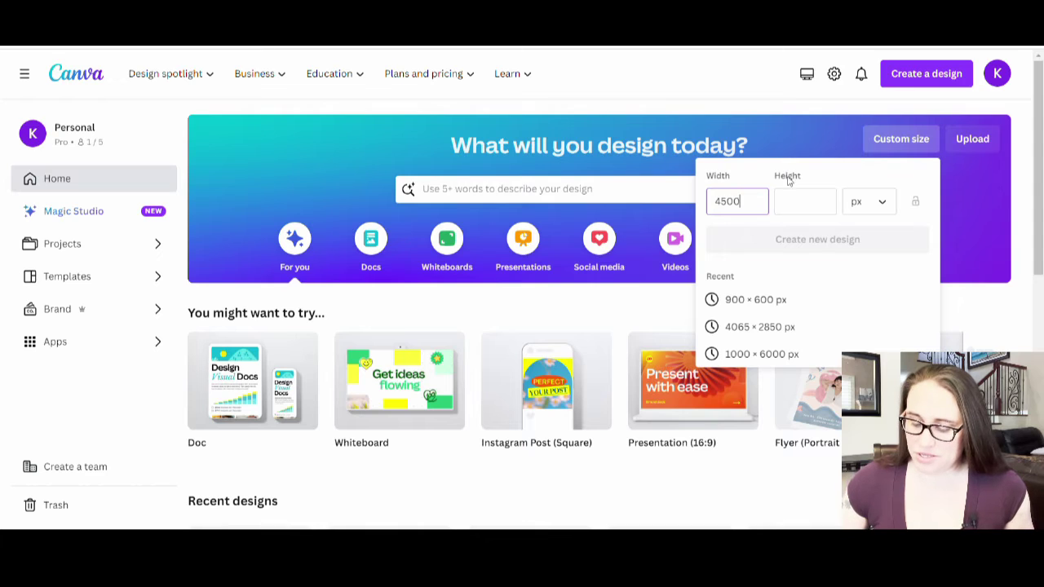
{"action": "left_click", "coordinate": [798, 201]}
{"action": "type", "text": "5400"}
{"action": "left_click", "coordinate": [875, 243]}
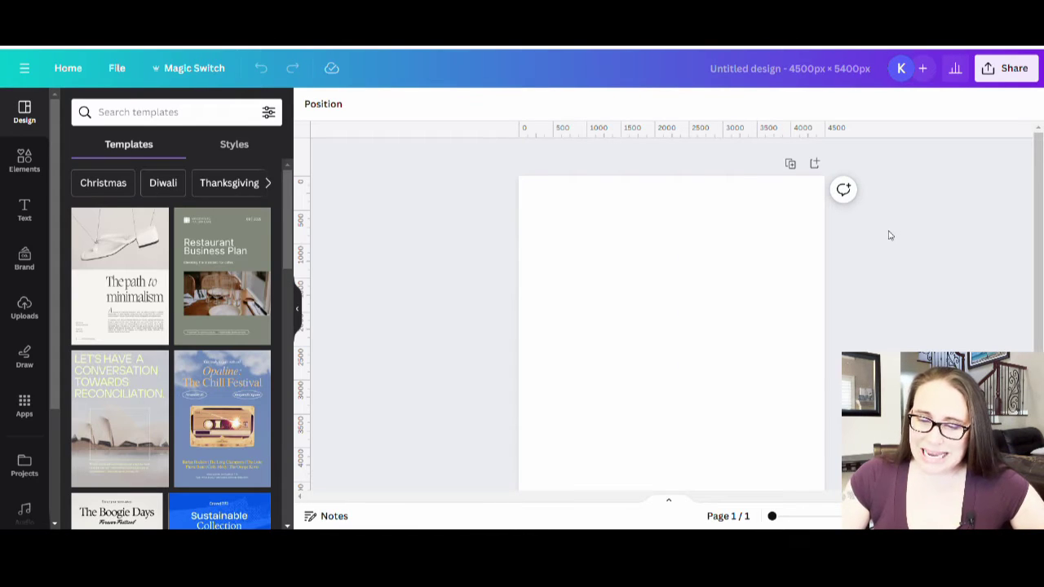
Set the page background colour to Black from the default colours.
{"action": "left_click", "coordinate": [709, 244]}
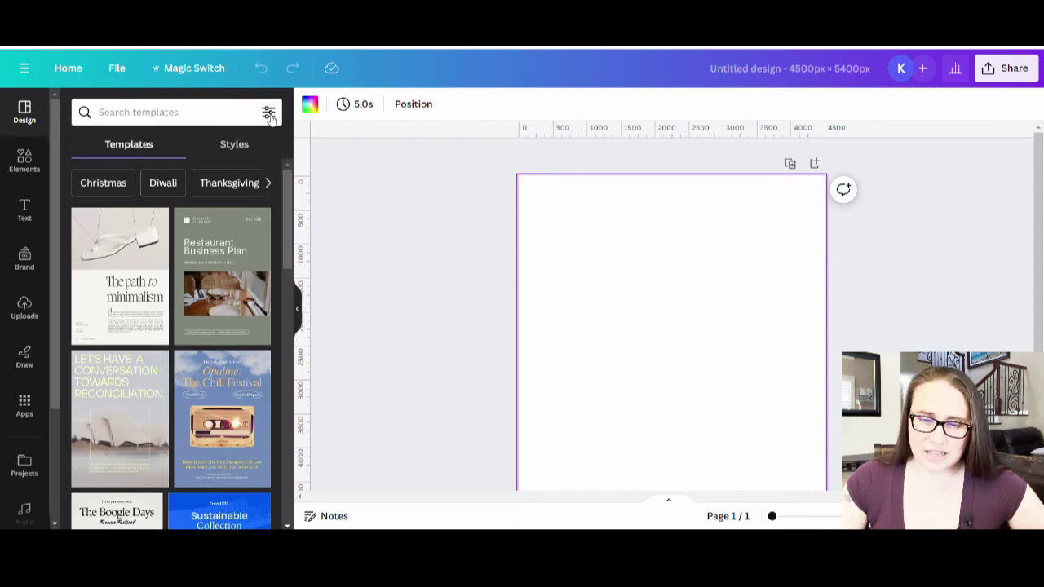
{"action": "left_click", "coordinate": [310, 105]}
{"action": "left_click", "coordinate": [73, 372]}
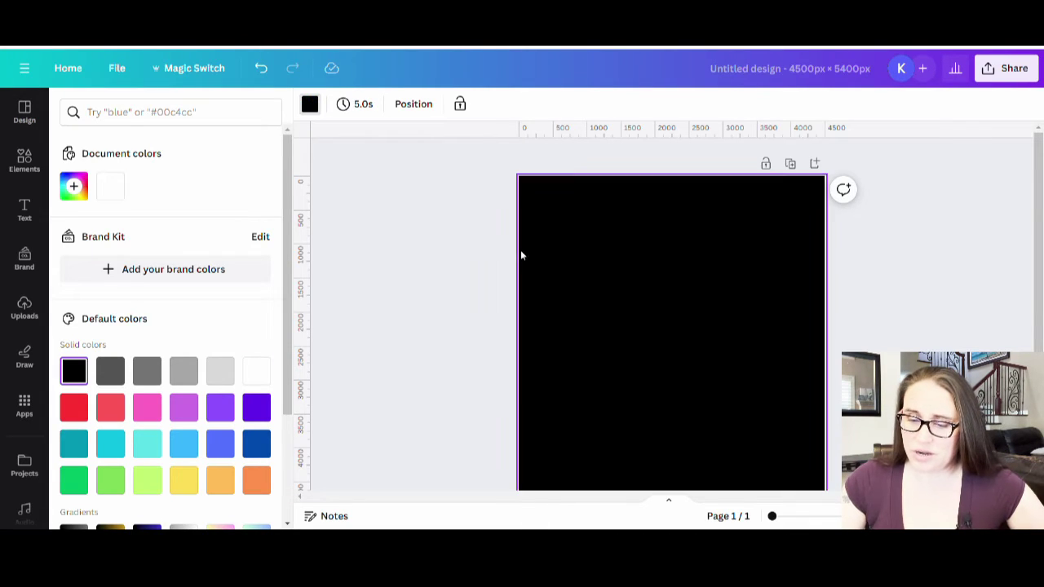
{"action": "left_click", "coordinate": [521, 251]}
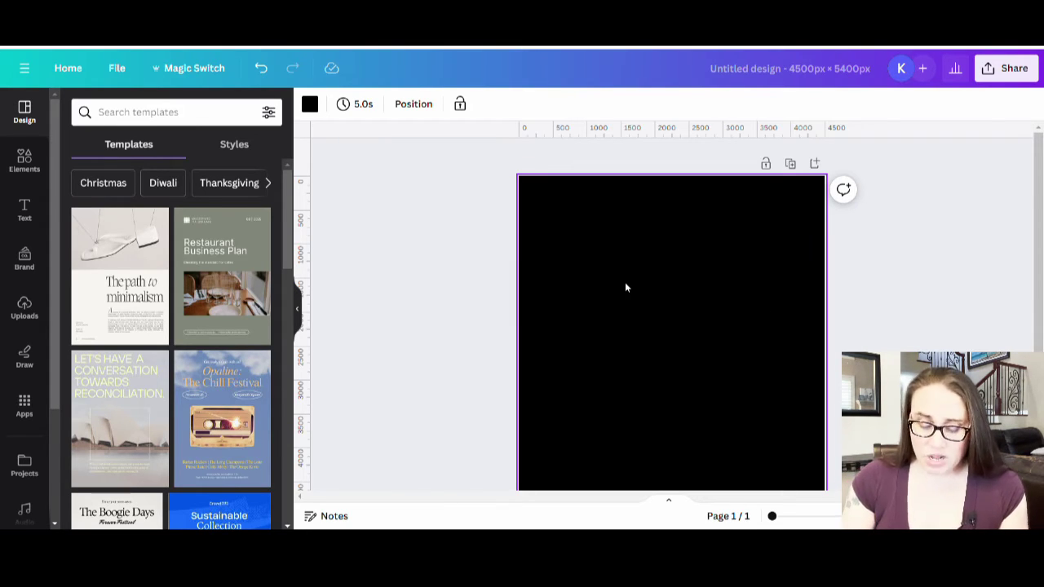
Add a 'HAPPY' text box, enlarge it across the page width and move it to the top.
{"action": "key", "text": "t"}
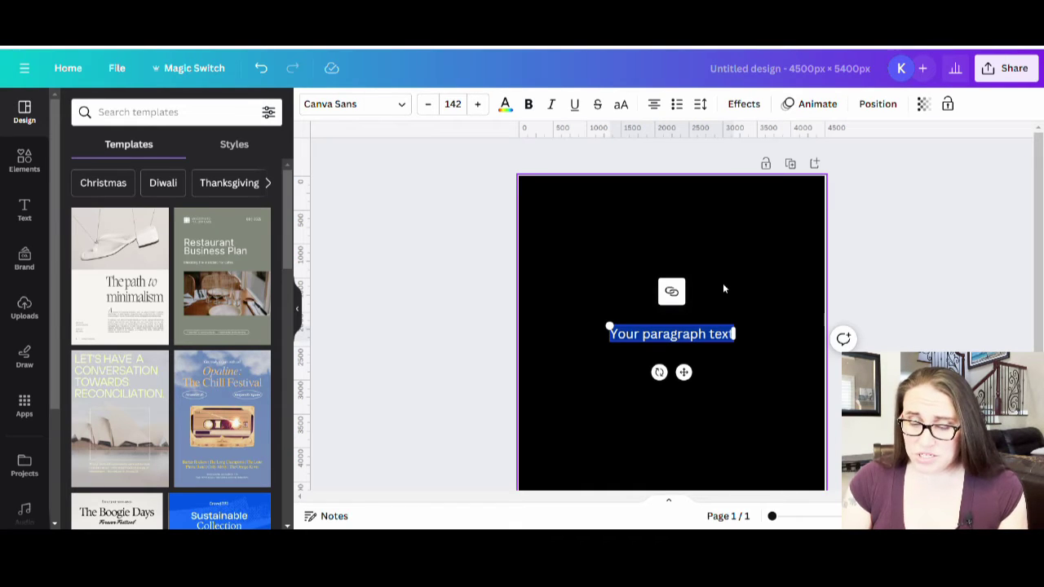
{"action": "type", "text": "HAPPY"}
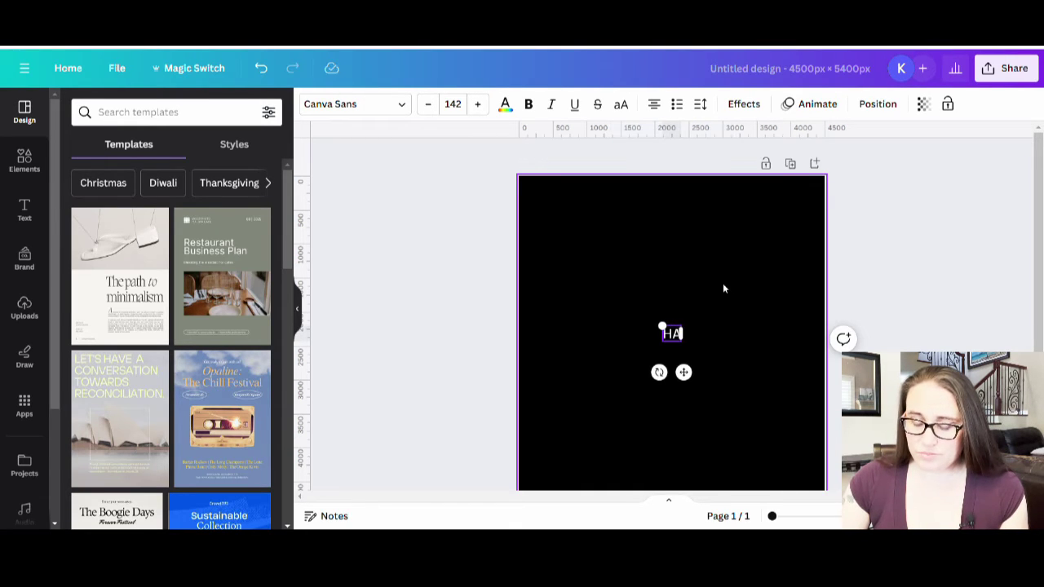
{"action": "left_click", "coordinate": [723, 288]}
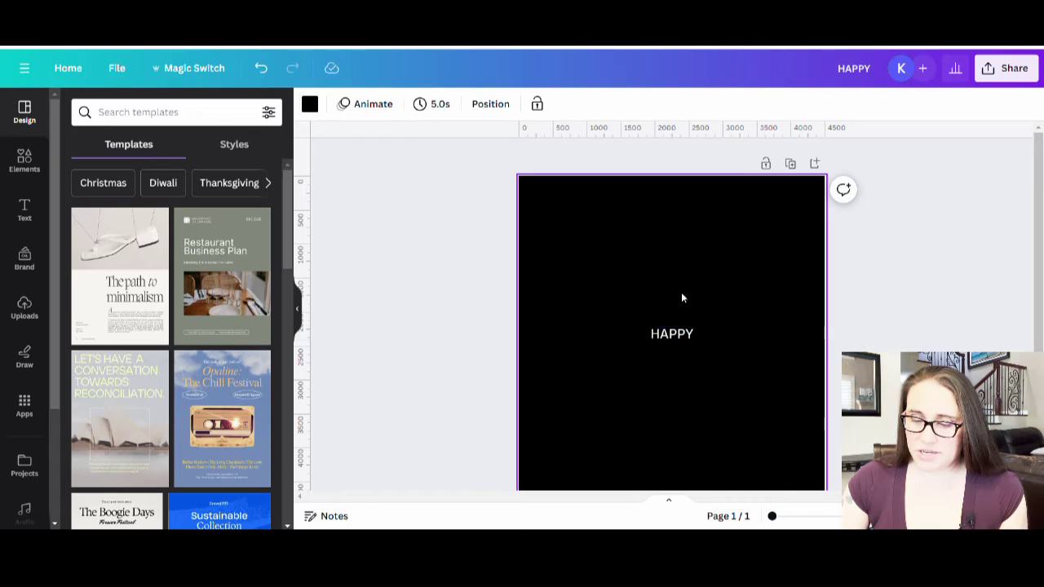
{"action": "left_click", "coordinate": [661, 335]}
{"action": "left_click_drag", "start_coordinate": [650, 327], "coordinate": [525, 282]}
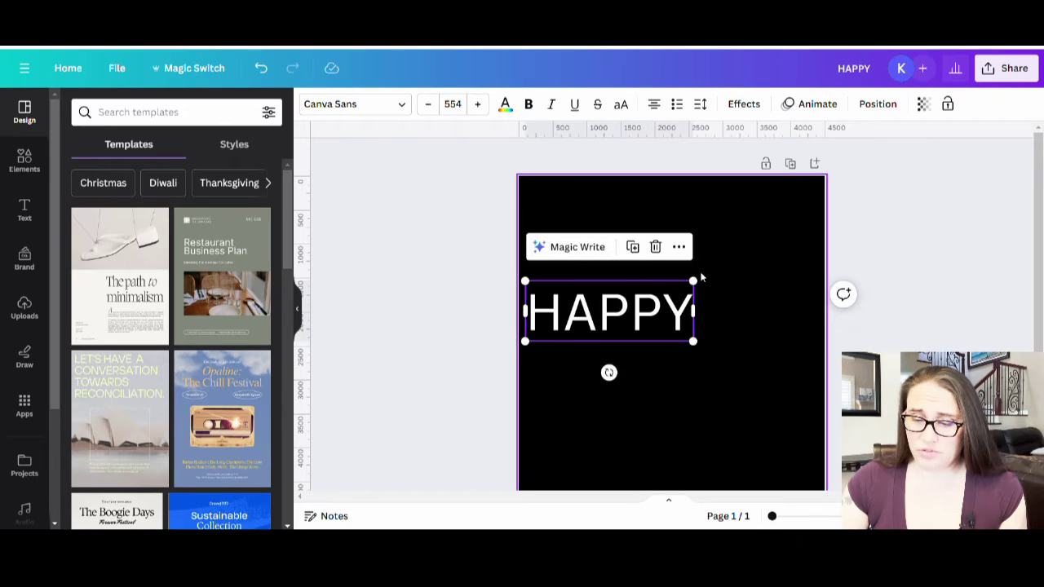
{"action": "left_click_drag", "start_coordinate": [707, 288], "coordinate": [803, 261]}
{"action": "left_click", "coordinate": [718, 380]}
{"action": "left_click_drag", "start_coordinate": [728, 301], "coordinate": [735, 243]}
{"action": "left_click", "coordinate": [677, 439]}
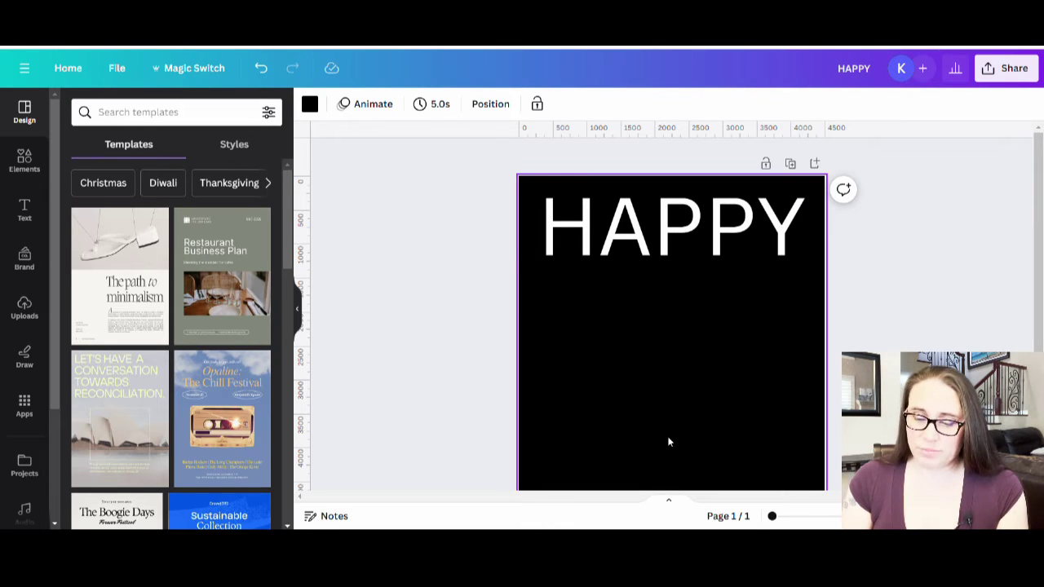
Add 'NEW YEAR!' text, enlarge it to size 506 and centre it under HAPPY.
{"action": "key", "text": "t"}
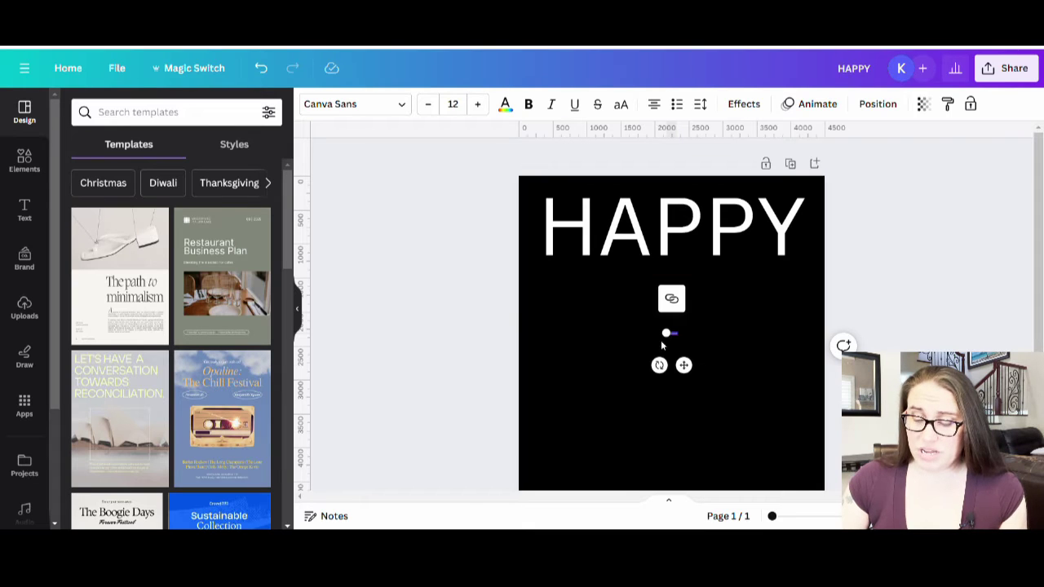
{"action": "left_click_drag", "start_coordinate": [667, 334], "coordinate": [554, 375]}
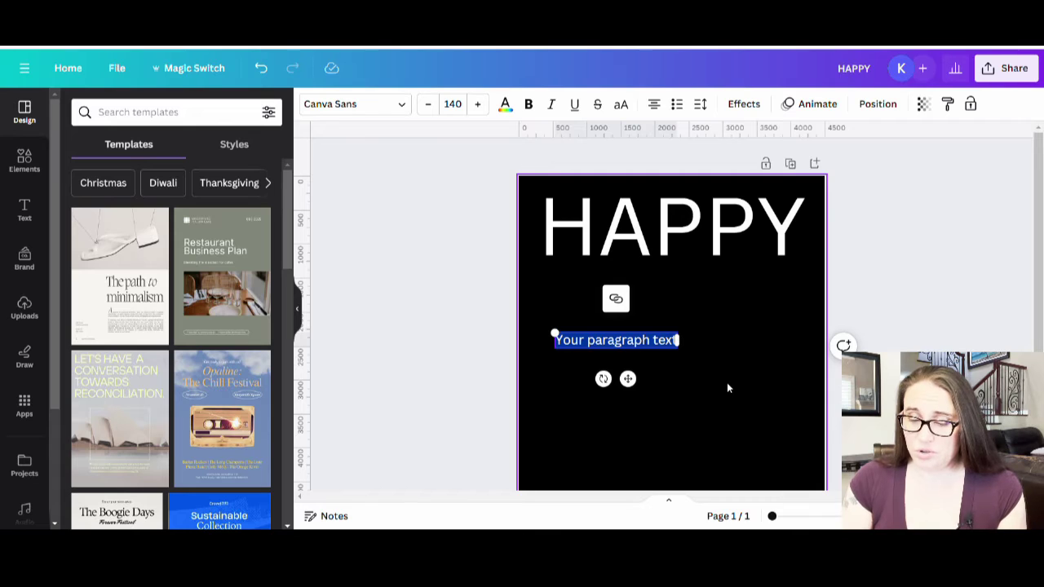
{"action": "key", "text": "BackSpace"}
{"action": "type", "text": "NEW YEAR"}
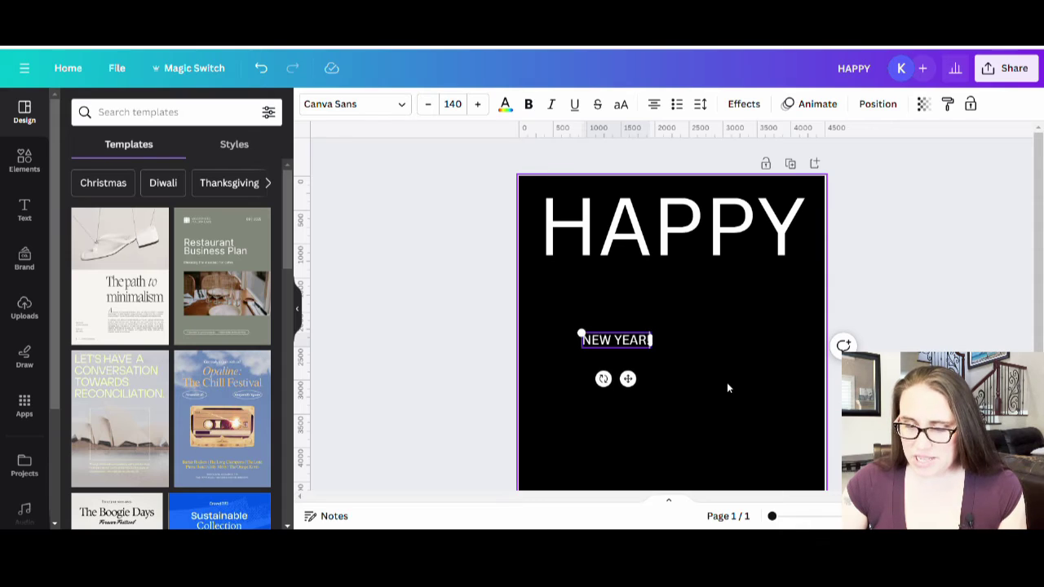
{"action": "left_click", "coordinate": [719, 388]}
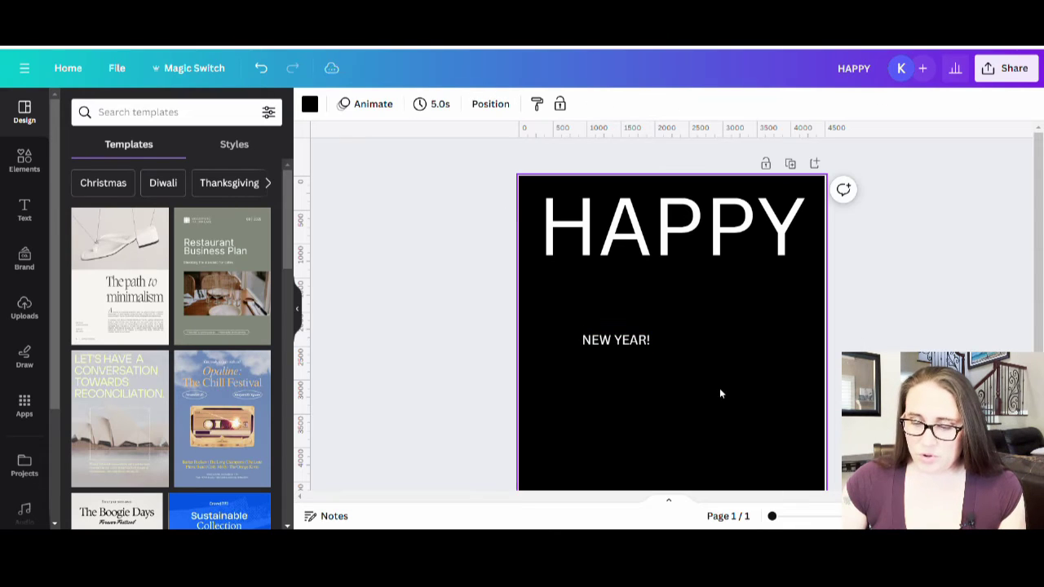
{"action": "double_click", "coordinate": [613, 340]}
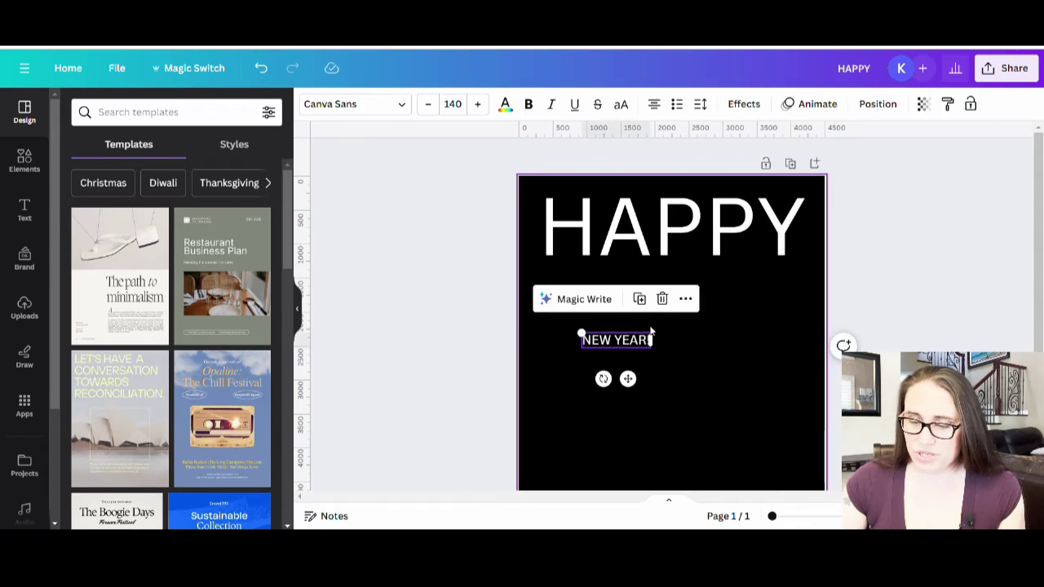
{"action": "left_click_drag", "start_coordinate": [659, 340], "coordinate": [822, 297]}
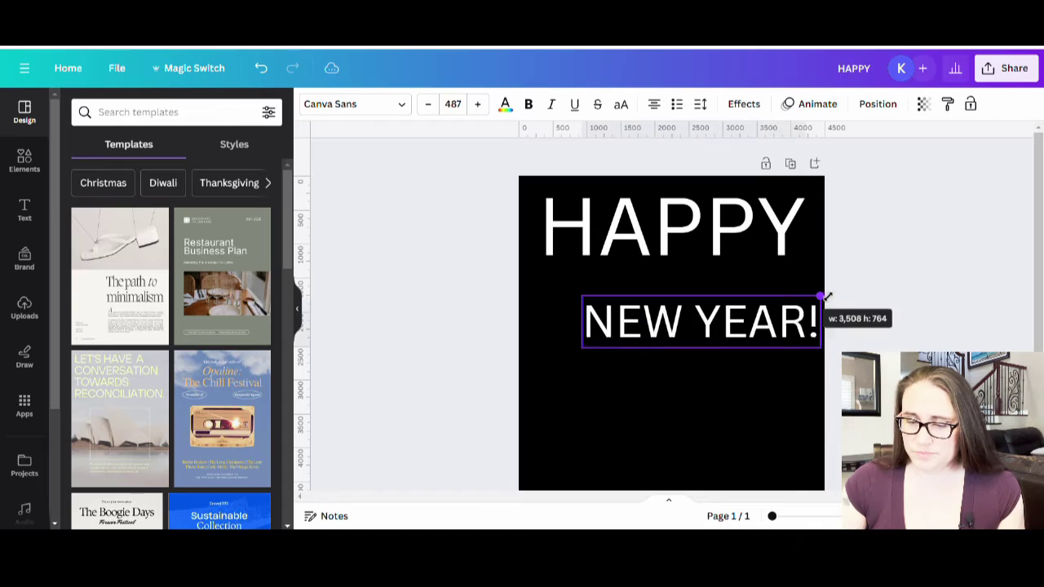
{"action": "left_click", "coordinate": [776, 406]}
{"action": "left_click_drag", "start_coordinate": [769, 332], "coordinate": [734, 311]}
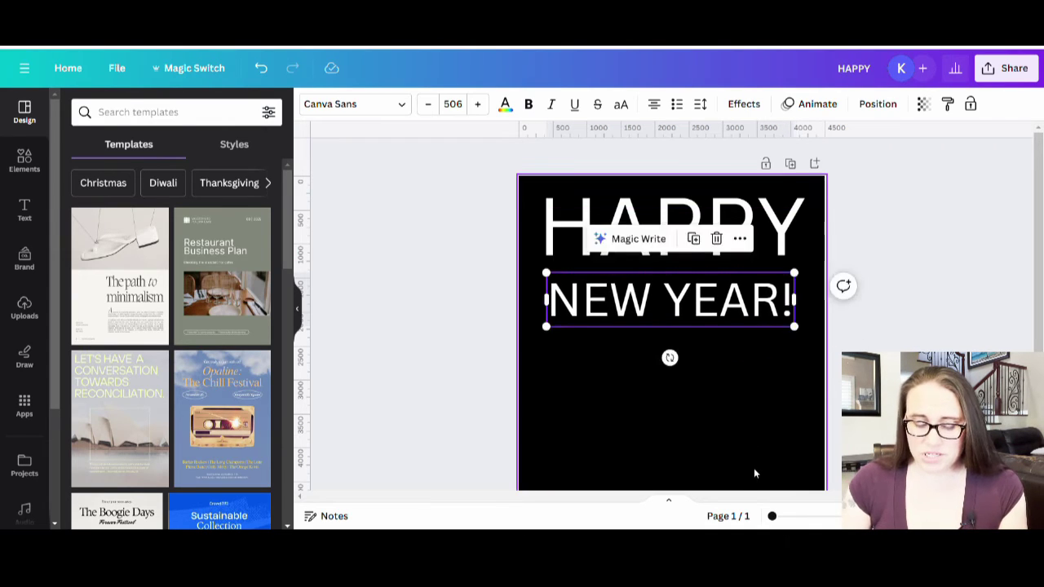
{"action": "left_click", "coordinate": [755, 447]}
Add '2024' text, enlarged and placed below NEW YEAR!
{"action": "type", "text": "text"}
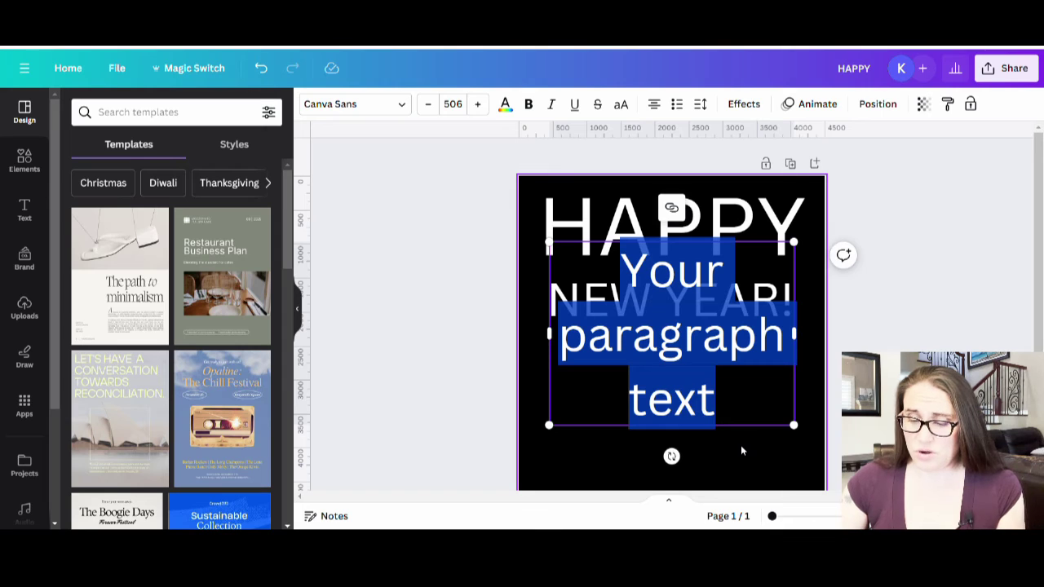
{"action": "type", "text": "2024"}
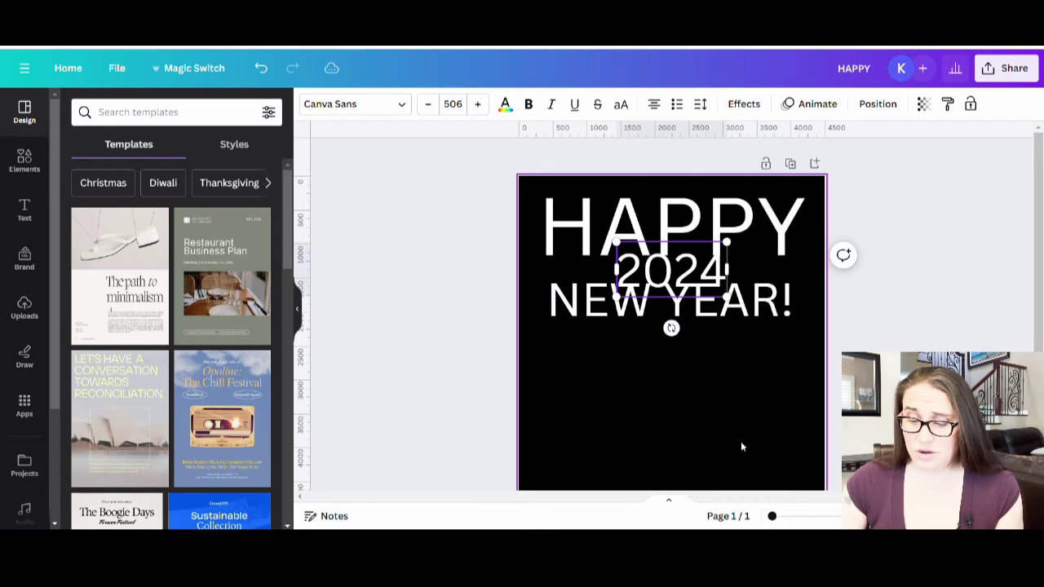
{"action": "left_click", "coordinate": [741, 441]}
{"action": "left_click_drag", "start_coordinate": [707, 297], "coordinate": [748, 475]}
{"action": "left_click", "coordinate": [747, 494]}
{"action": "left_click", "coordinate": [671, 367]}
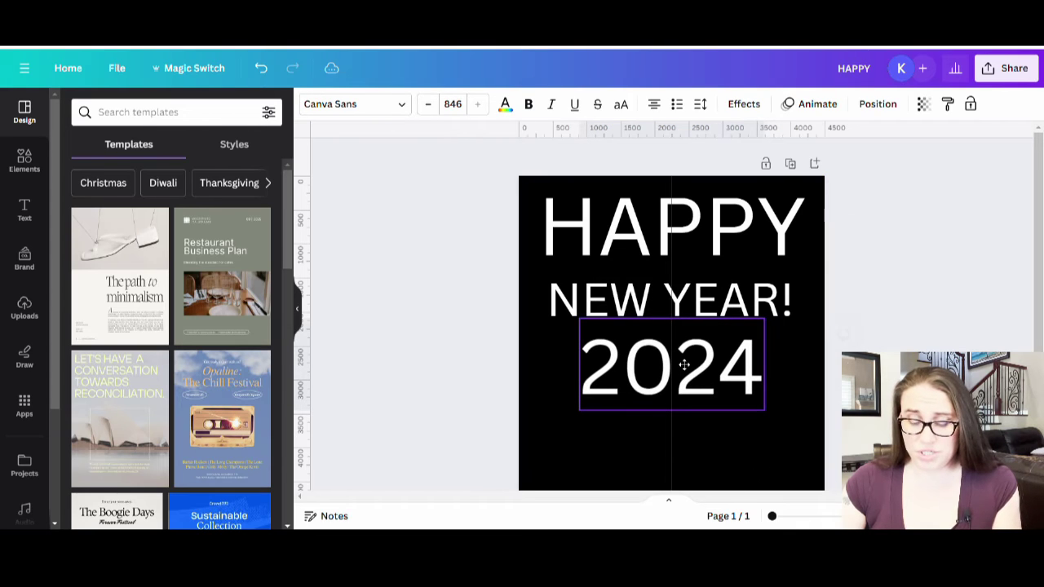
{"action": "left_click", "coordinate": [751, 441]}
{"action": "scroll", "coordinate": [752, 410], "scroll_direction": "down", "scroll_amount": 2}
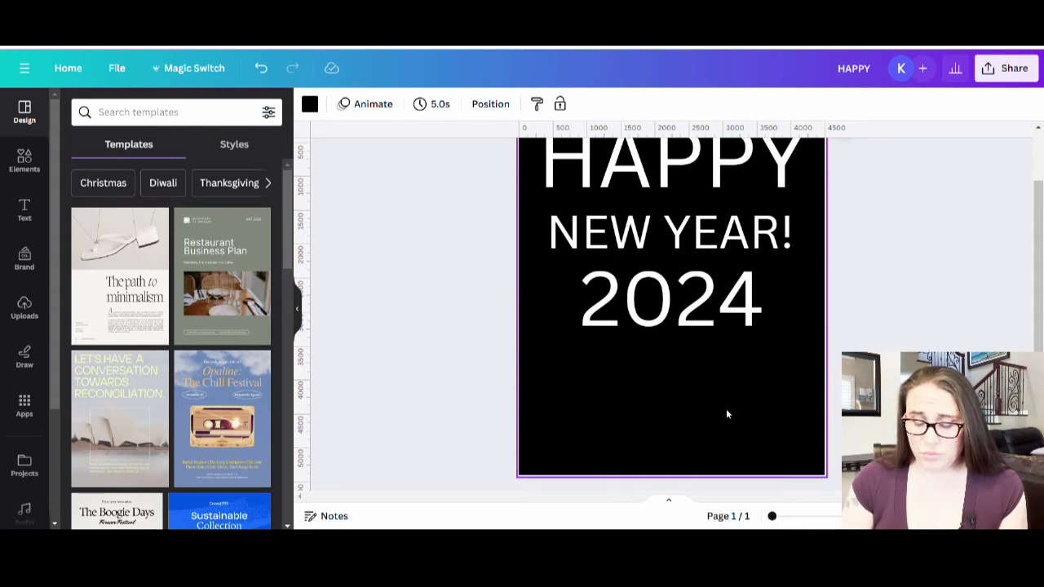
{"action": "key", "text": "t"}
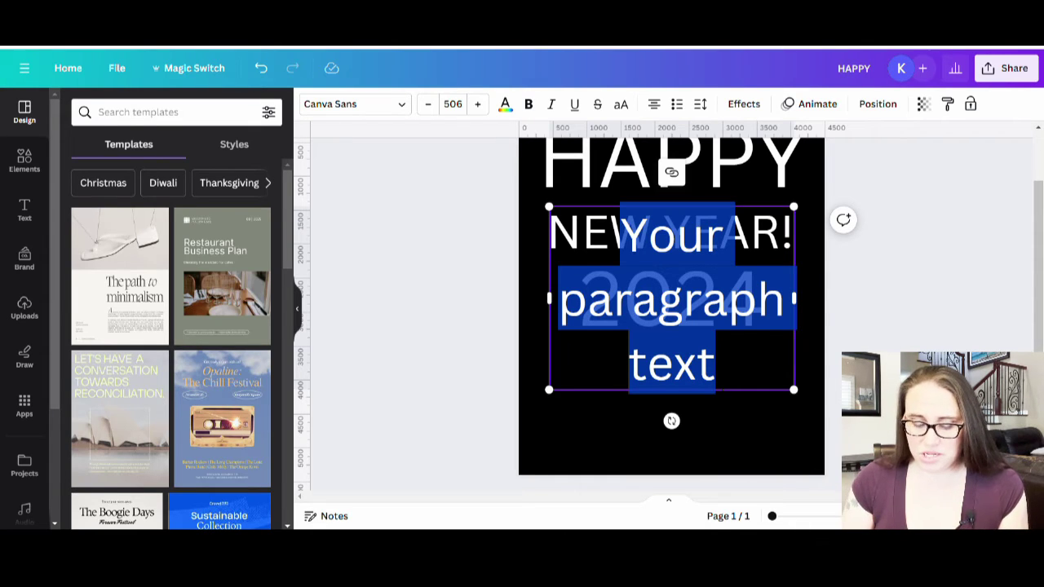
{"action": "type", "text": "Las"}
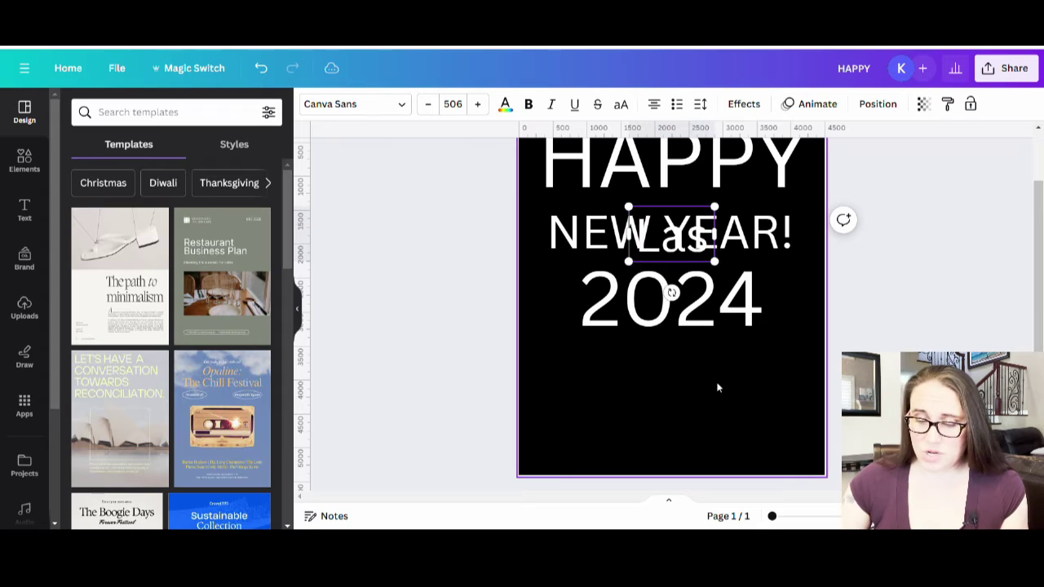
{"action": "type", "text": " Vegas"}
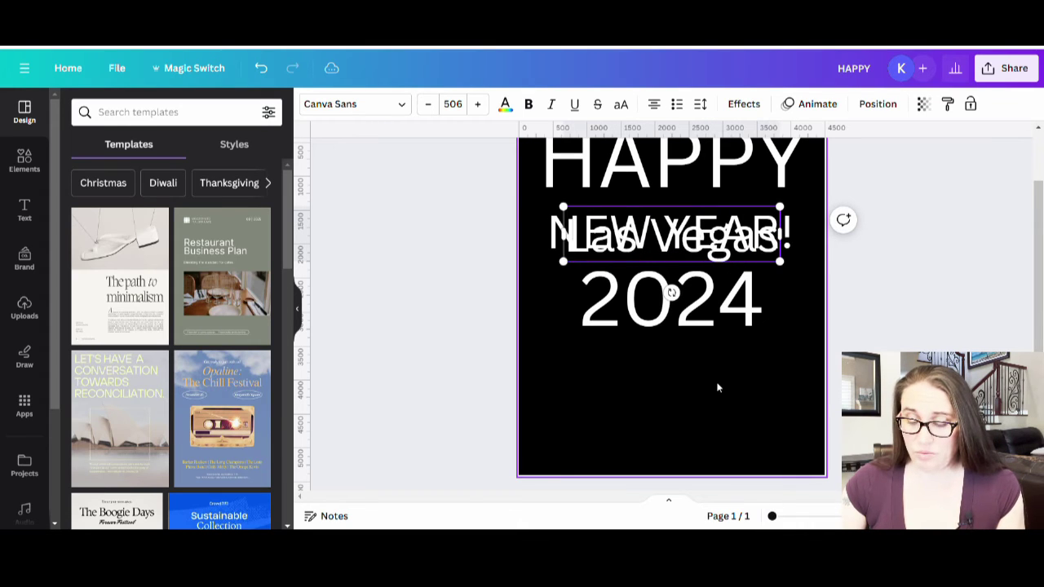
{"action": "left_click", "coordinate": [690, 372]}
{"action": "left_click_drag", "start_coordinate": [711, 228], "coordinate": [712, 380]}
{"action": "left_click", "coordinate": [767, 438]}
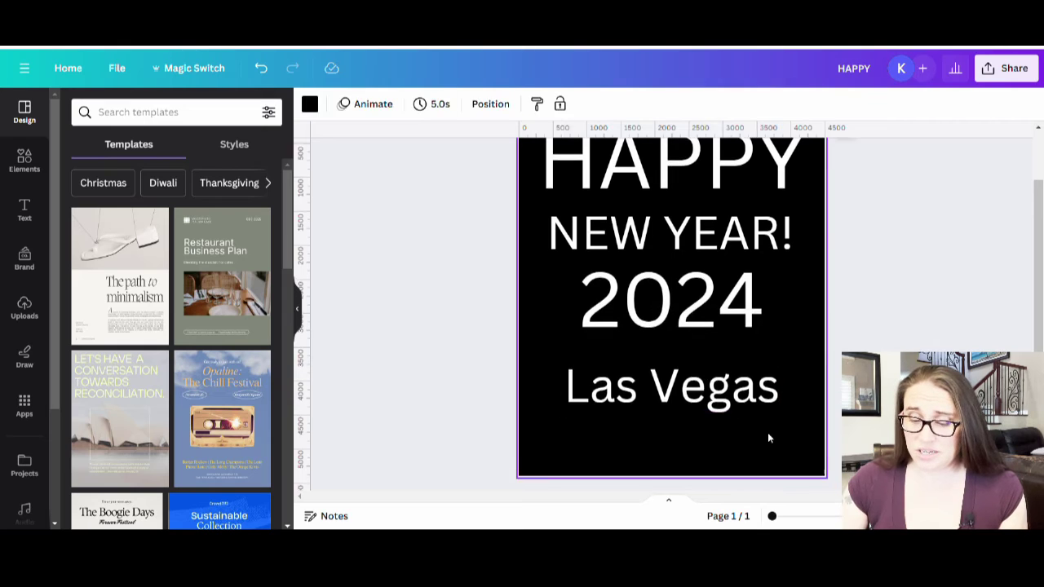
{"action": "scroll", "coordinate": [767, 438], "scroll_direction": "up", "scroll_amount": 1}
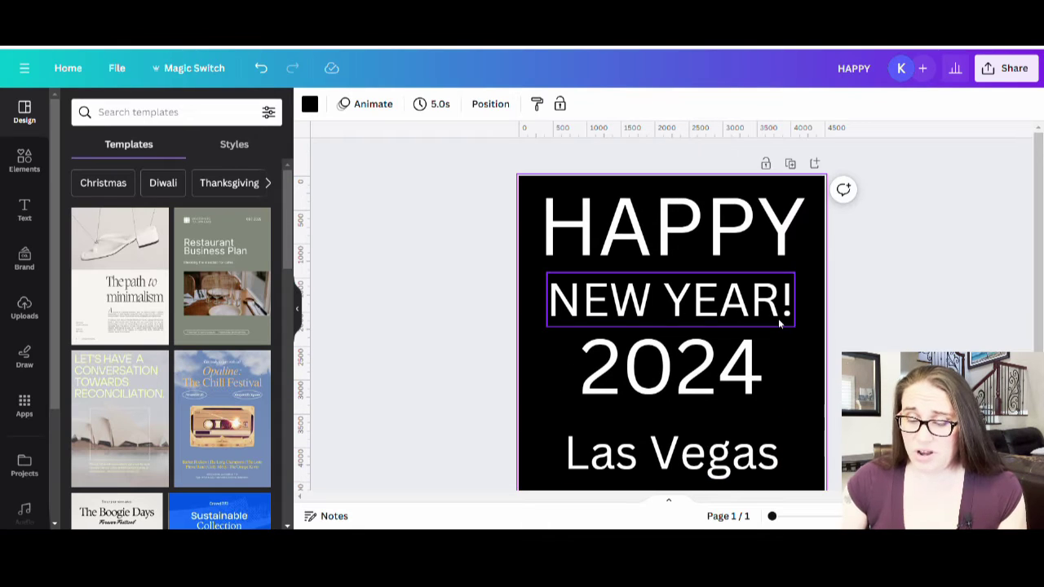
Set HAPPY in the Monoton font at size 746, widened onto one line across the top.
{"action": "left_click", "coordinate": [703, 234]}
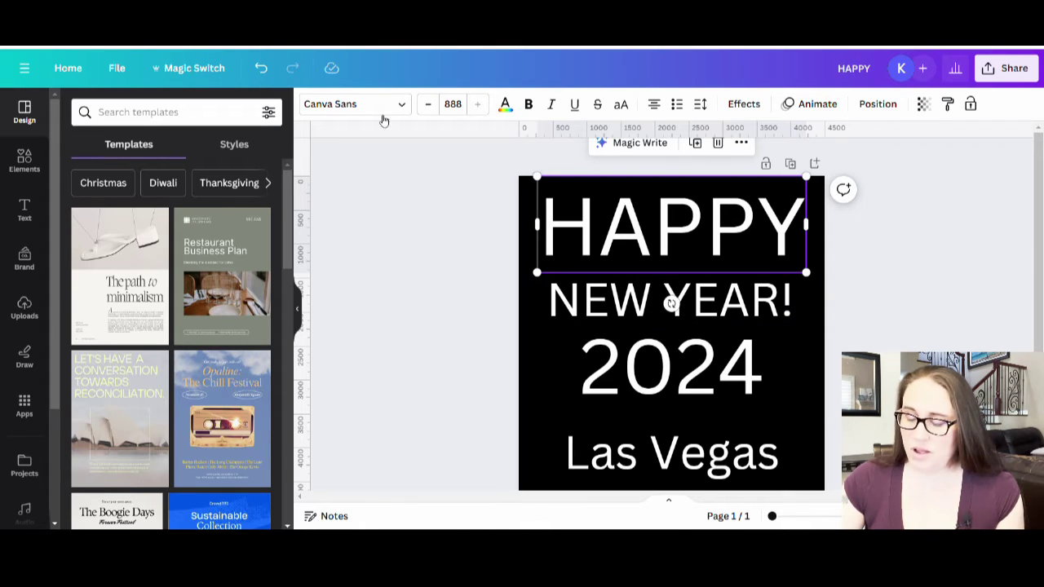
{"action": "left_click", "coordinate": [351, 104]}
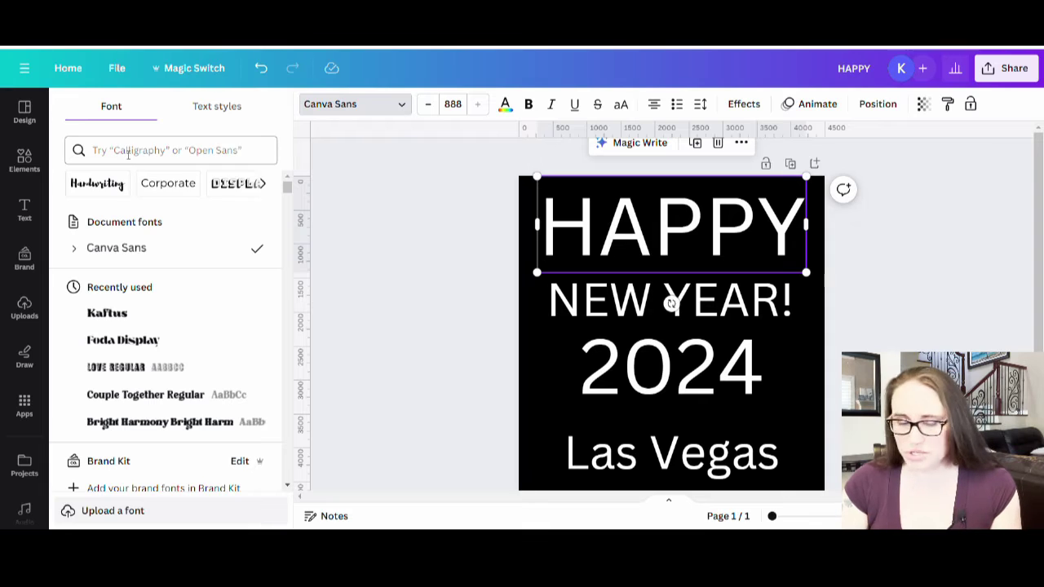
{"action": "left_click", "coordinate": [130, 151]}
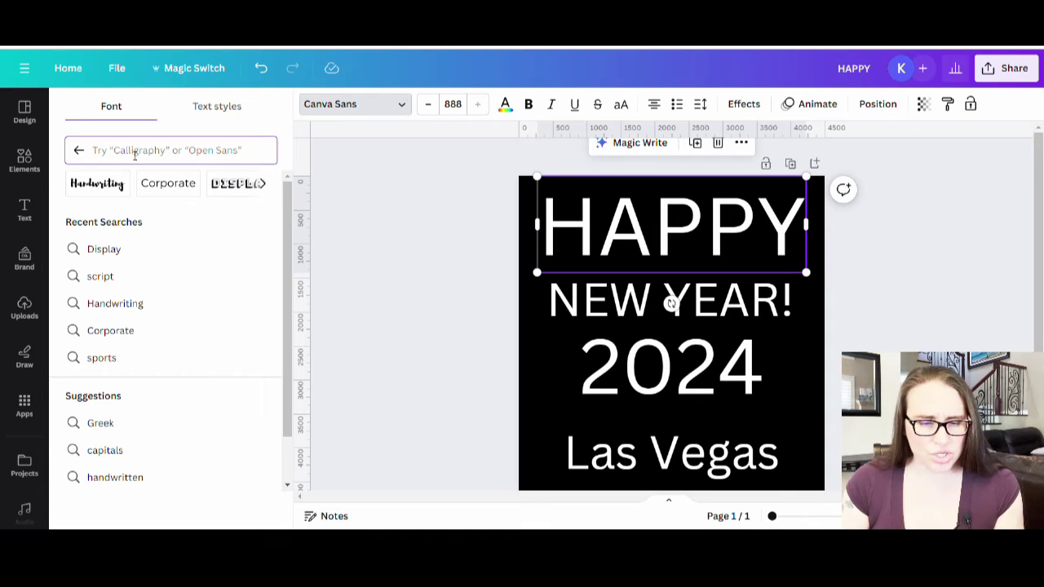
{"action": "type", "text": "mono"}
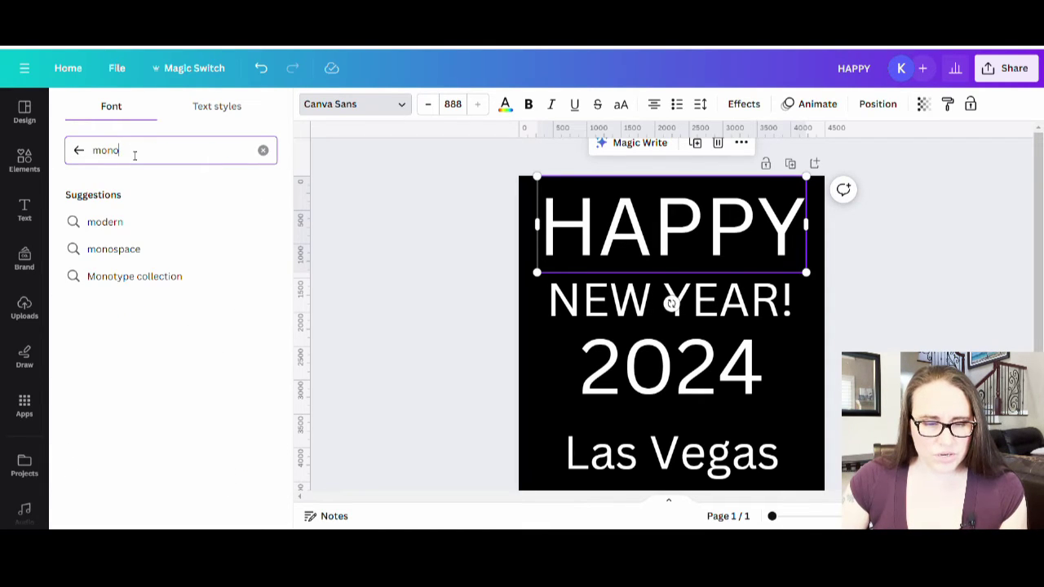
{"action": "type", "text": "ton"}
{"action": "key", "text": "Return"}
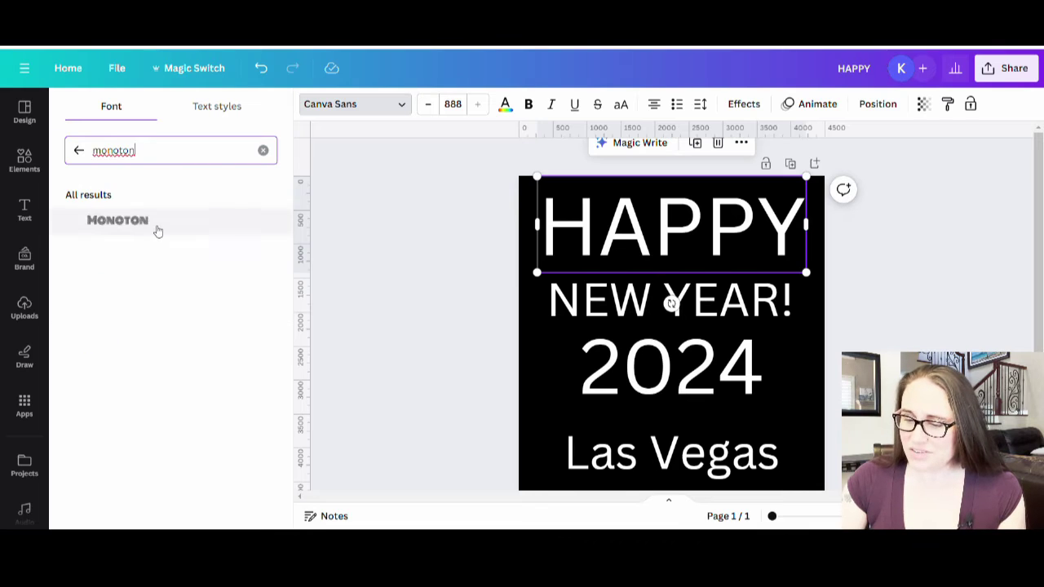
{"action": "left_click", "coordinate": [123, 223]}
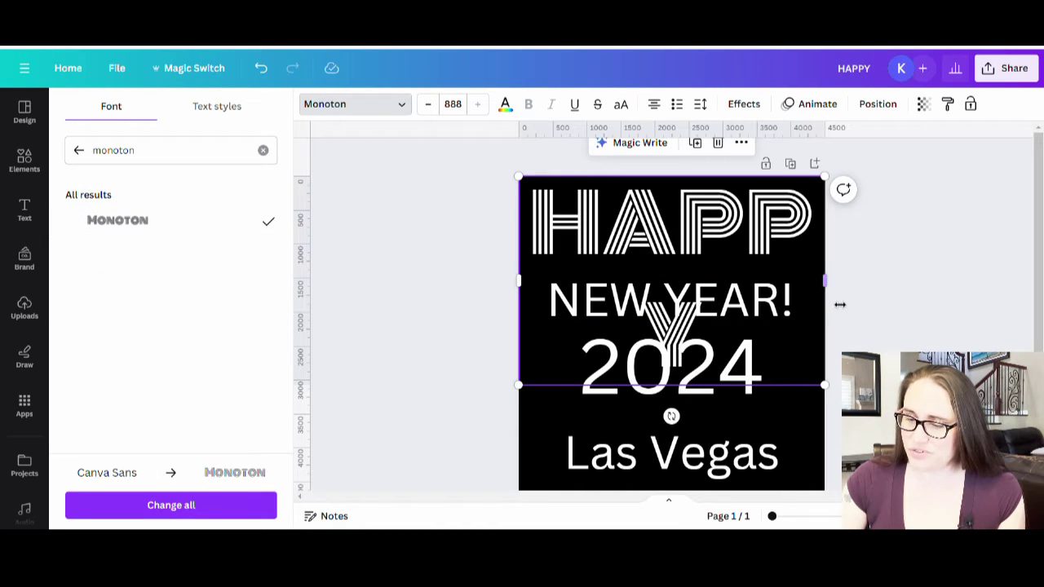
{"action": "left_click_drag", "start_coordinate": [828, 283], "coordinate": [818, 258]}
{"action": "left_click", "coordinate": [698, 216]}
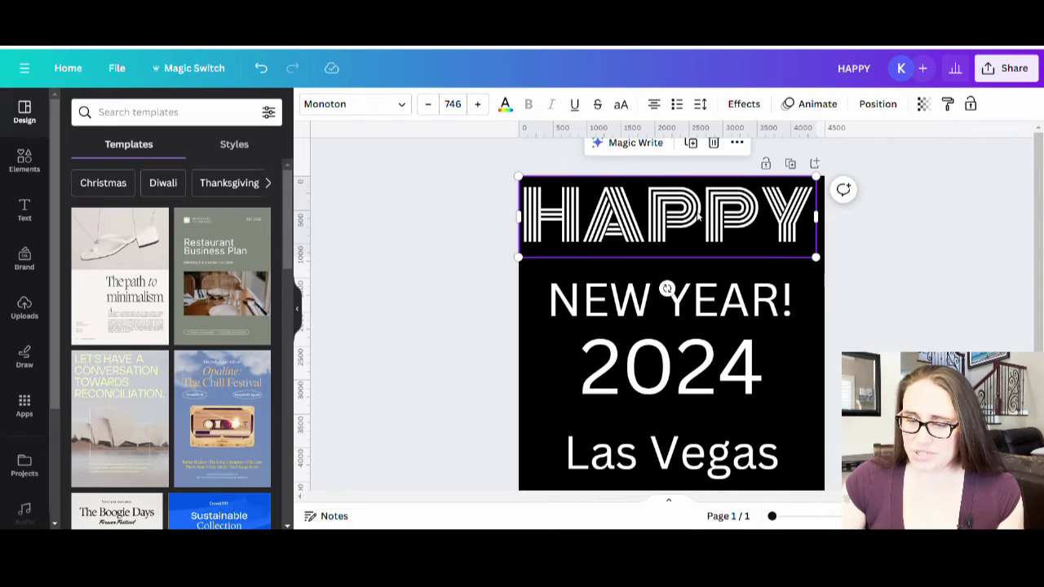
{"action": "left_click_drag", "start_coordinate": [704, 216], "coordinate": [706, 219]}
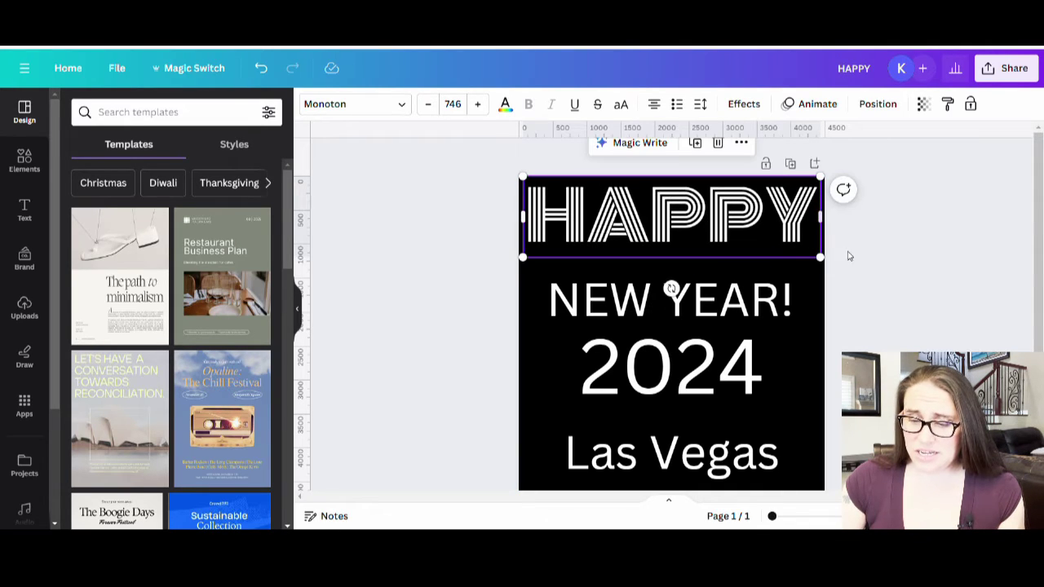
Change the NEW YEAR! text to the Gilam Bold font.
{"action": "left_click", "coordinate": [915, 294]}
{"action": "left_click", "coordinate": [773, 304]}
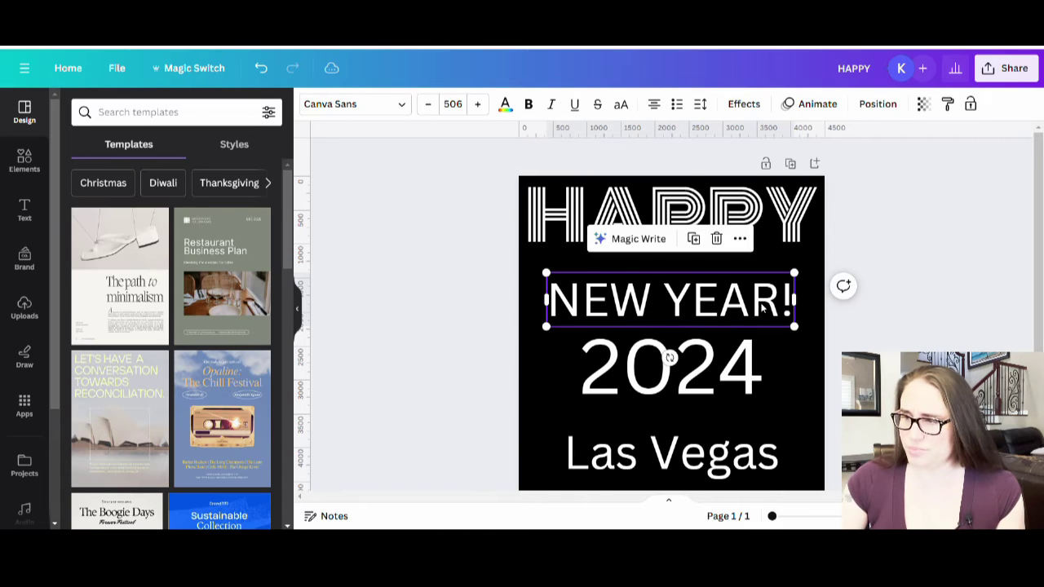
{"action": "double_click", "coordinate": [749, 301]}
{"action": "left_click", "coordinate": [749, 302]}
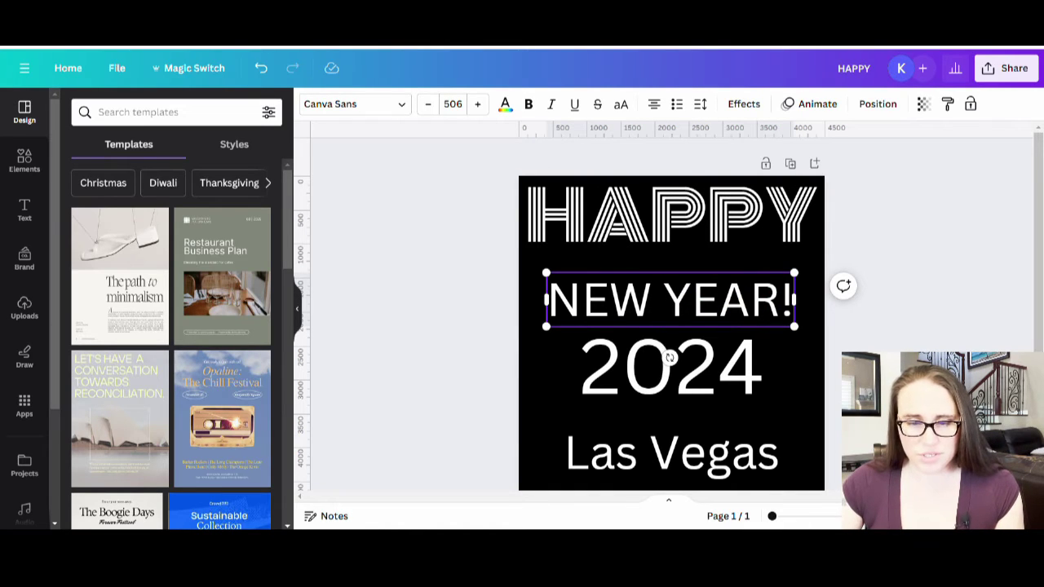
{"action": "left_click", "coordinate": [351, 103]}
{"action": "double_click", "coordinate": [209, 168]}
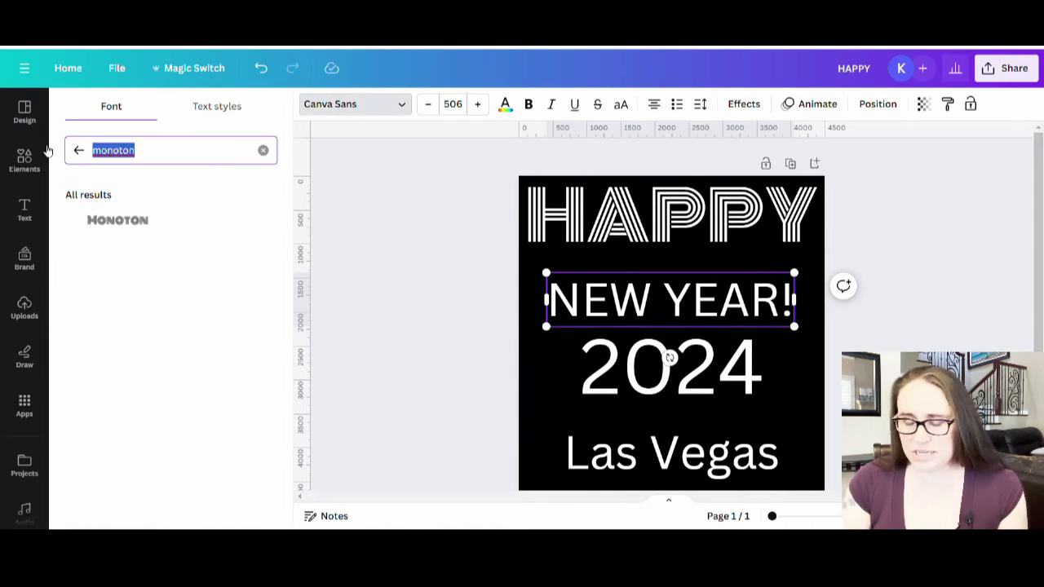
{"action": "type", "text": "g"}
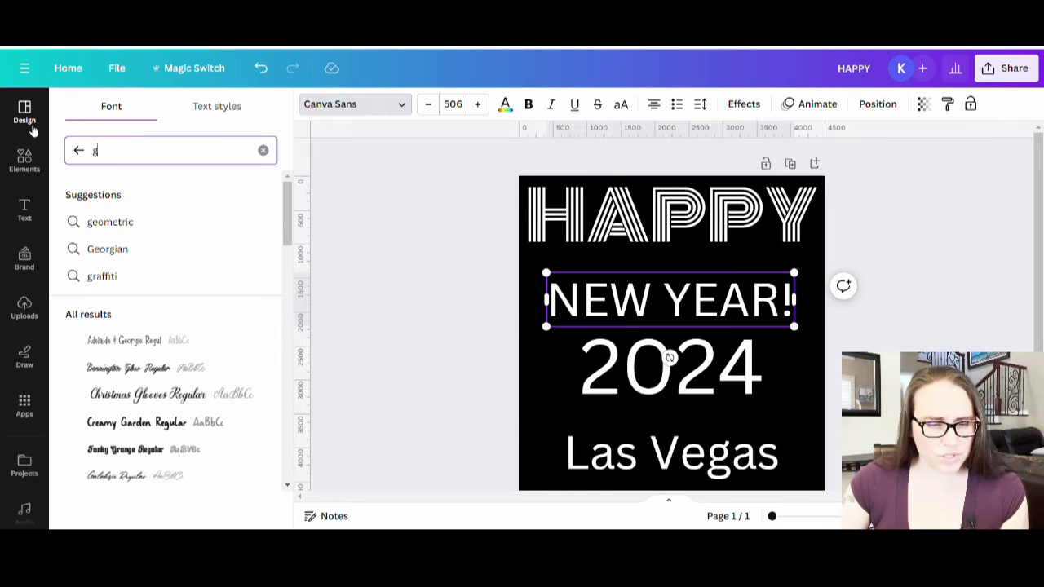
{"action": "left_click", "coordinate": [31, 123]}
{"action": "left_click", "coordinate": [348, 113]}
{"action": "left_click", "coordinate": [162, 154]}
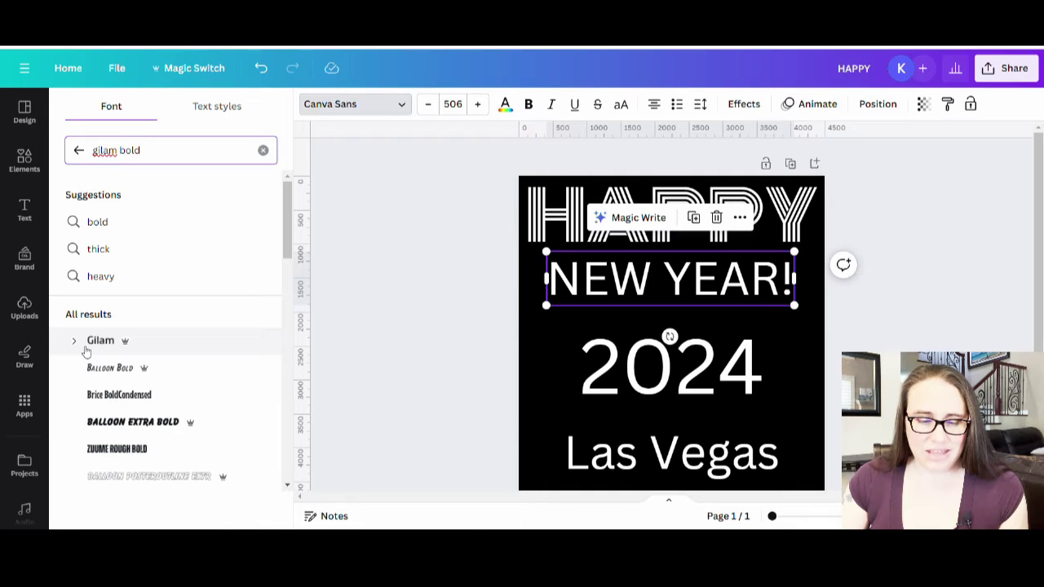
{"action": "left_click", "coordinate": [78, 346]}
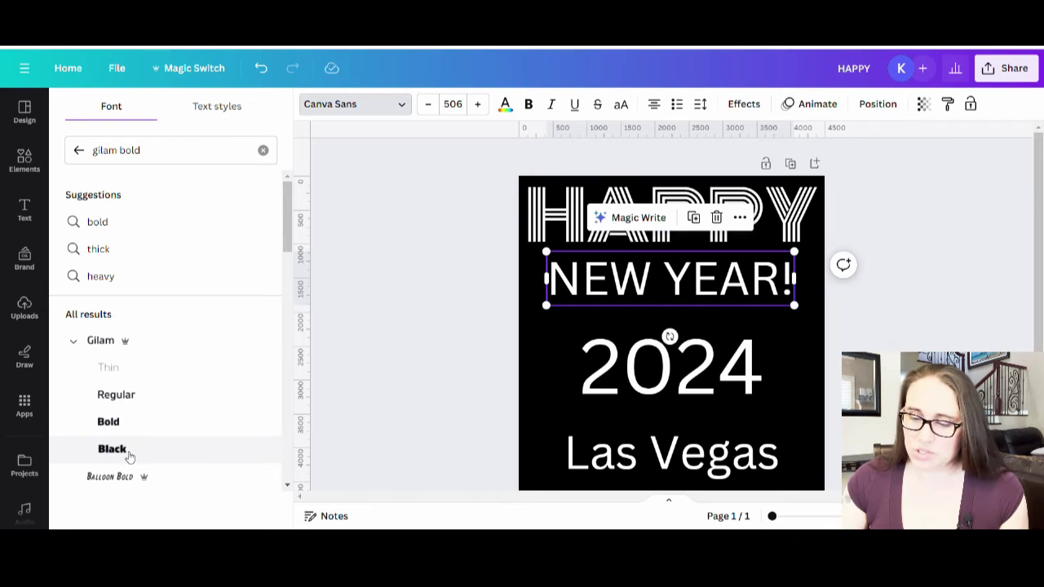
{"action": "left_click", "coordinate": [107, 422]}
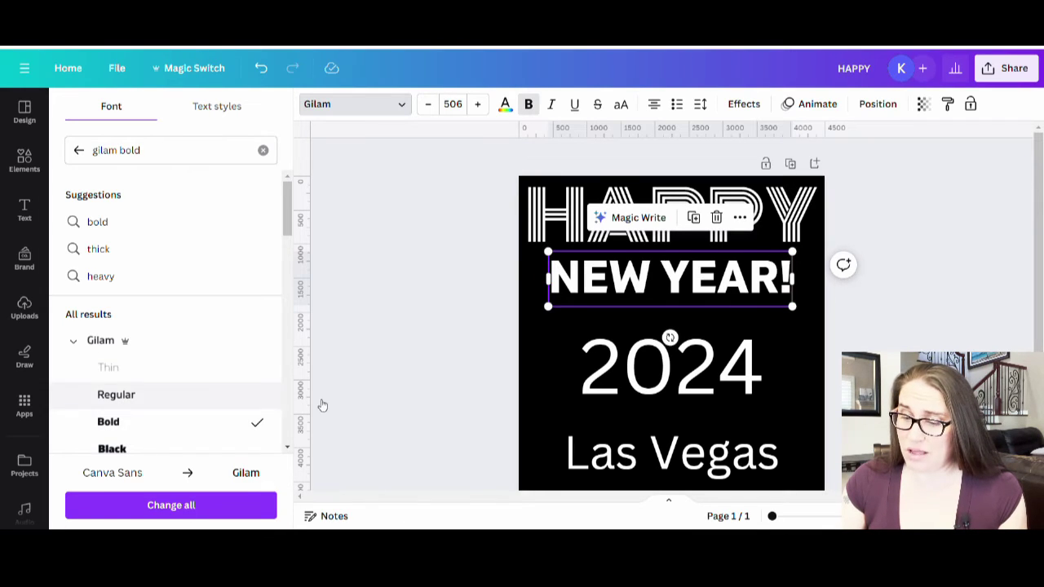
Enlarge NEW YEAR! to size 600 and centre it directly beneath HAPPY.
{"action": "left_click_drag", "start_coordinate": [793, 308], "coordinate": [820, 311]}
{"action": "left_click_drag", "start_coordinate": [553, 321], "coordinate": [528, 326]}
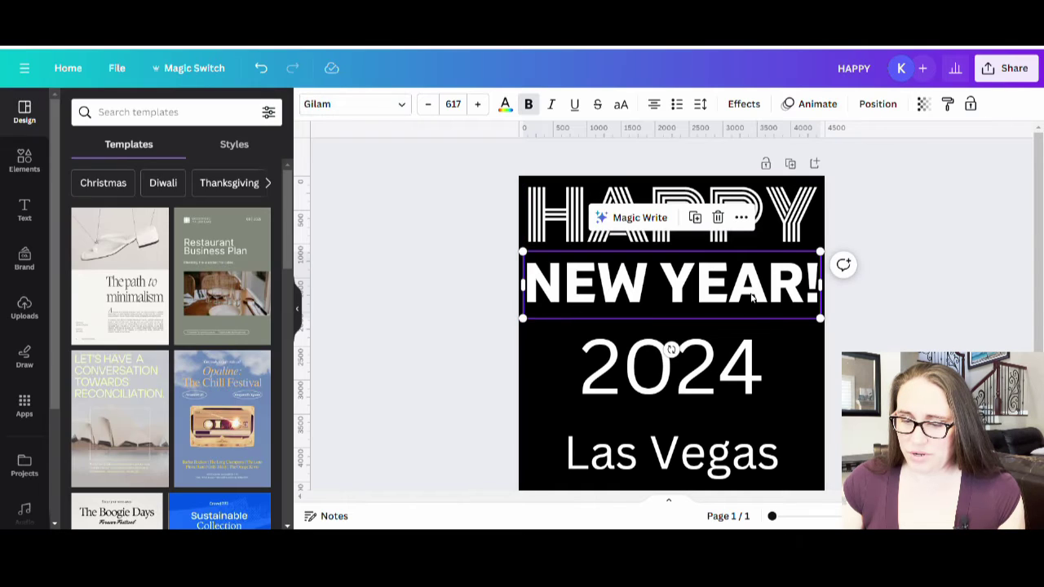
{"action": "left_click", "coordinate": [792, 367]}
{"action": "left_click_drag", "start_coordinate": [736, 297], "coordinate": [737, 281]}
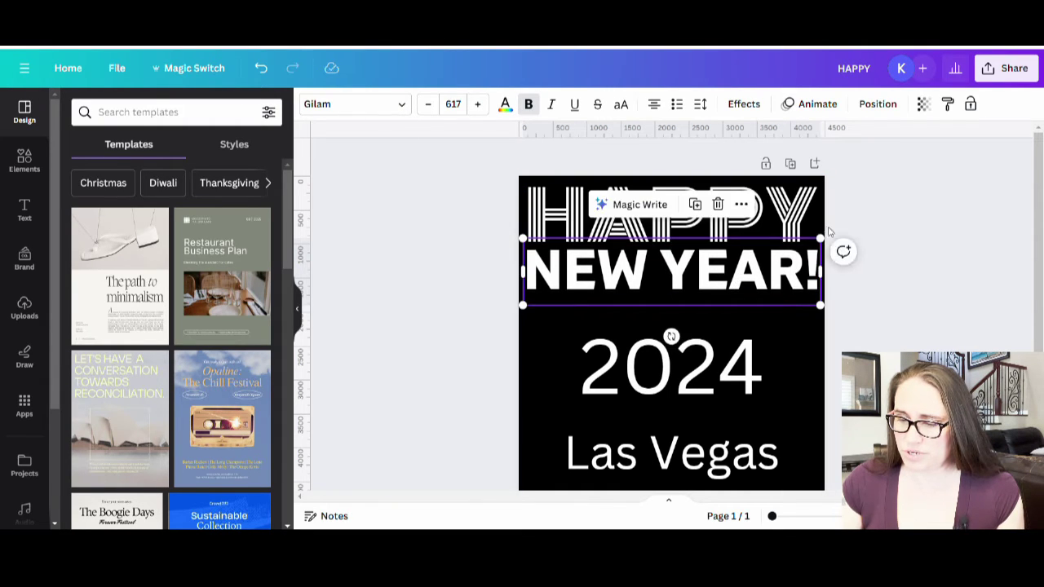
{"action": "left_click_drag", "start_coordinate": [824, 246], "coordinate": [811, 243]}
{"action": "left_click_drag", "start_coordinate": [725, 277], "coordinate": [728, 278]}
Nudge 2024 up slightly and apply the Saint George font to it.
{"action": "left_click", "coordinate": [650, 363]}
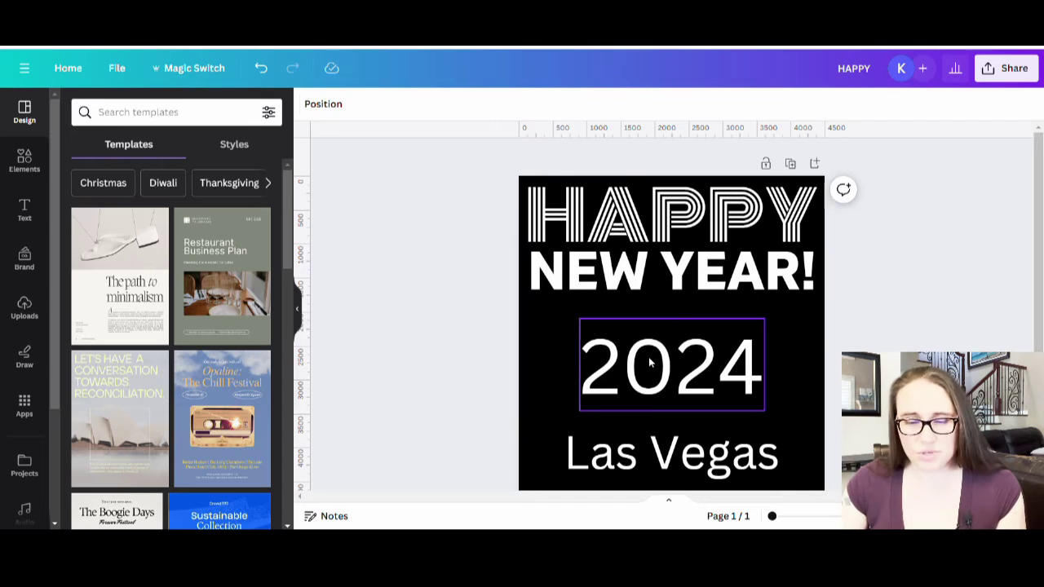
{"action": "left_click_drag", "start_coordinate": [650, 363], "coordinate": [650, 345]}
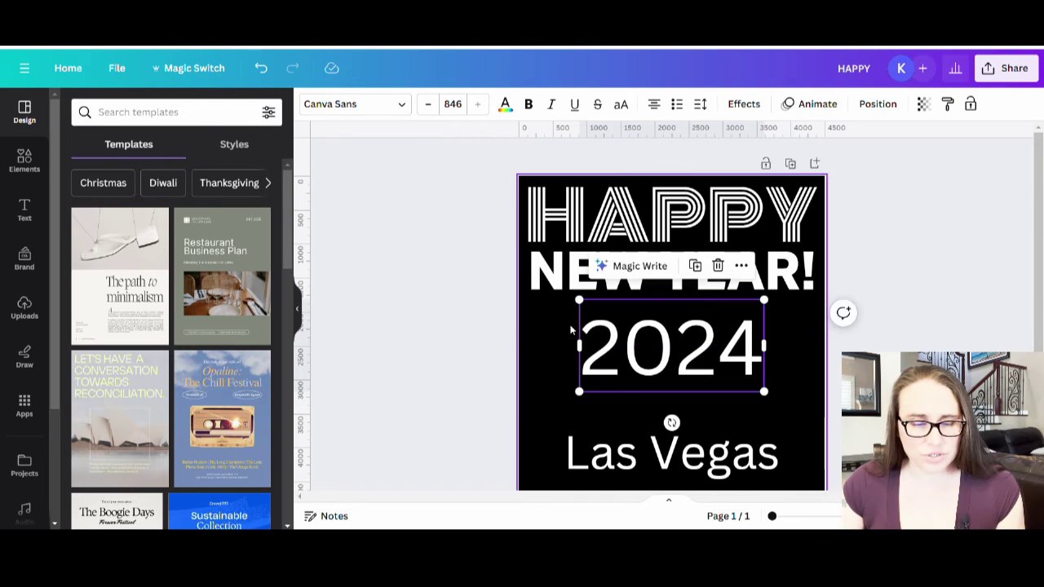
{"action": "left_click", "coordinate": [354, 104]}
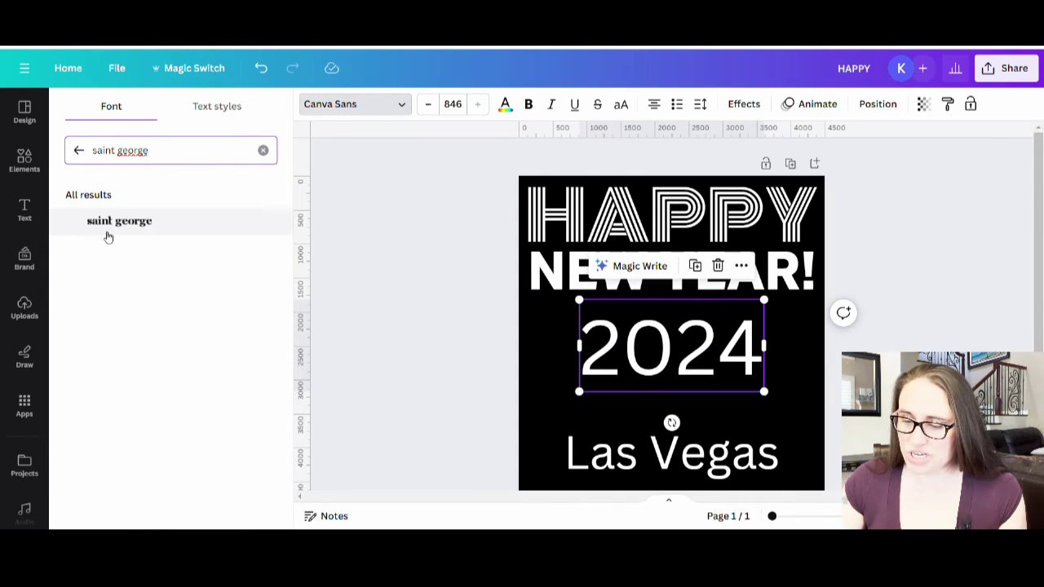
{"action": "left_click", "coordinate": [108, 237]}
Enlarge 2024 past size 1215 and centre it to fill the width below NEW YEAR!
{"action": "left_click_drag", "start_coordinate": [765, 300], "coordinate": [808, 279]}
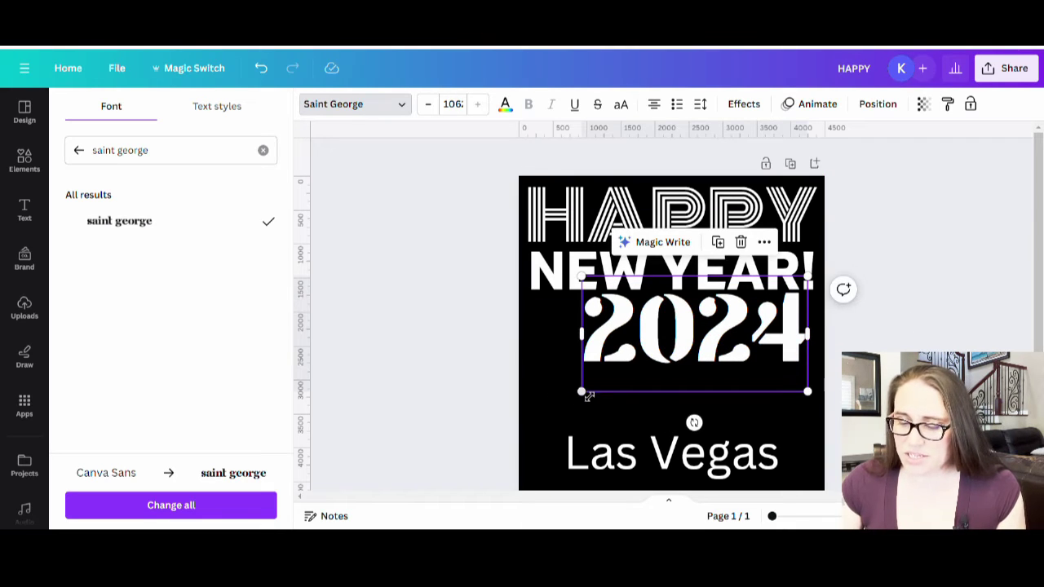
{"action": "left_click_drag", "start_coordinate": [583, 394], "coordinate": [549, 407]}
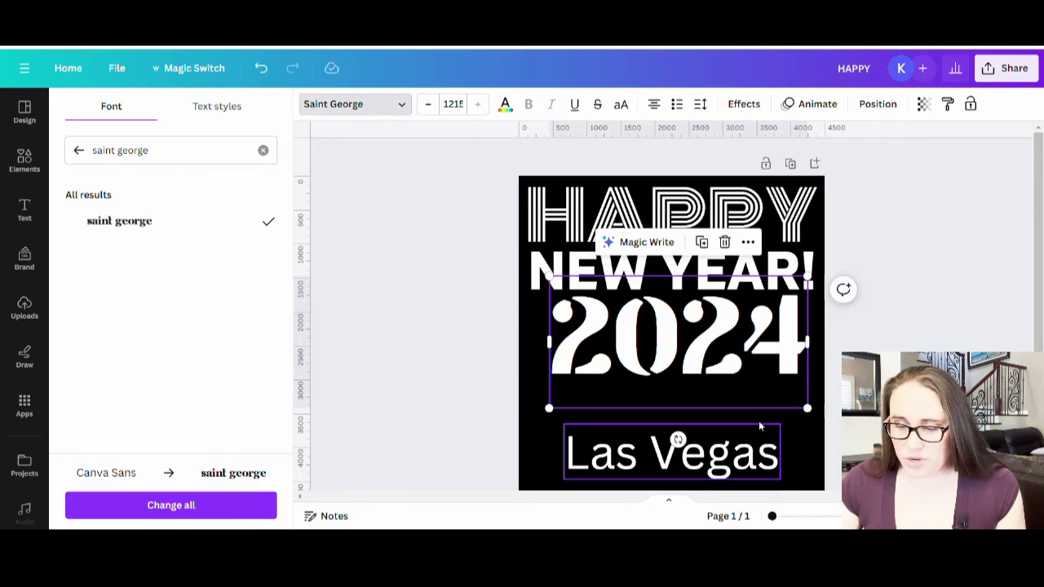
{"action": "left_click", "coordinate": [808, 448]}
{"action": "left_click_drag", "start_coordinate": [728, 358], "coordinate": [722, 364]}
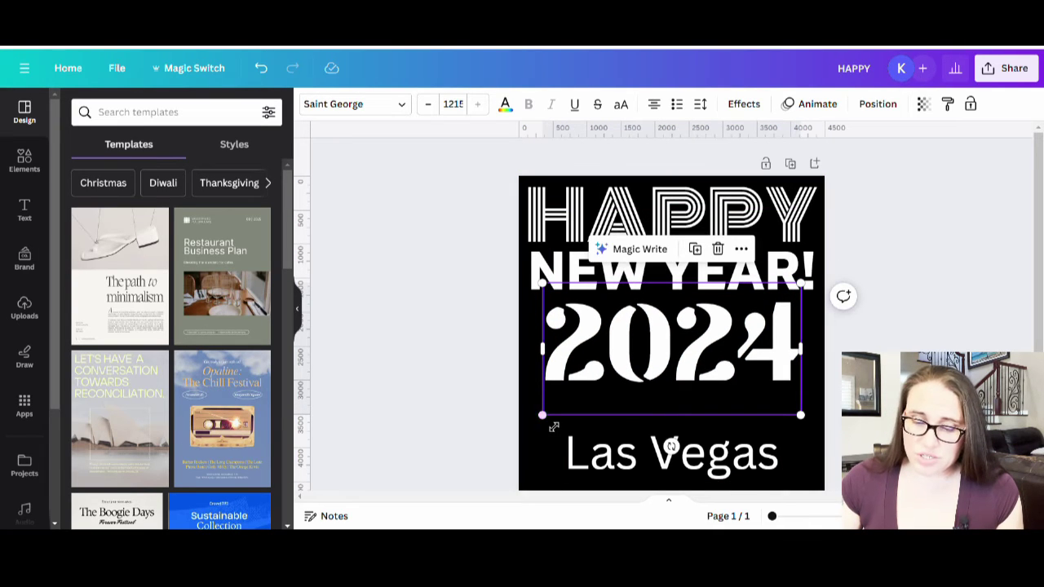
{"action": "left_click_drag", "start_coordinate": [550, 424], "coordinate": [537, 434]}
{"action": "left_click_drag", "start_coordinate": [806, 426], "coordinate": [814, 439]}
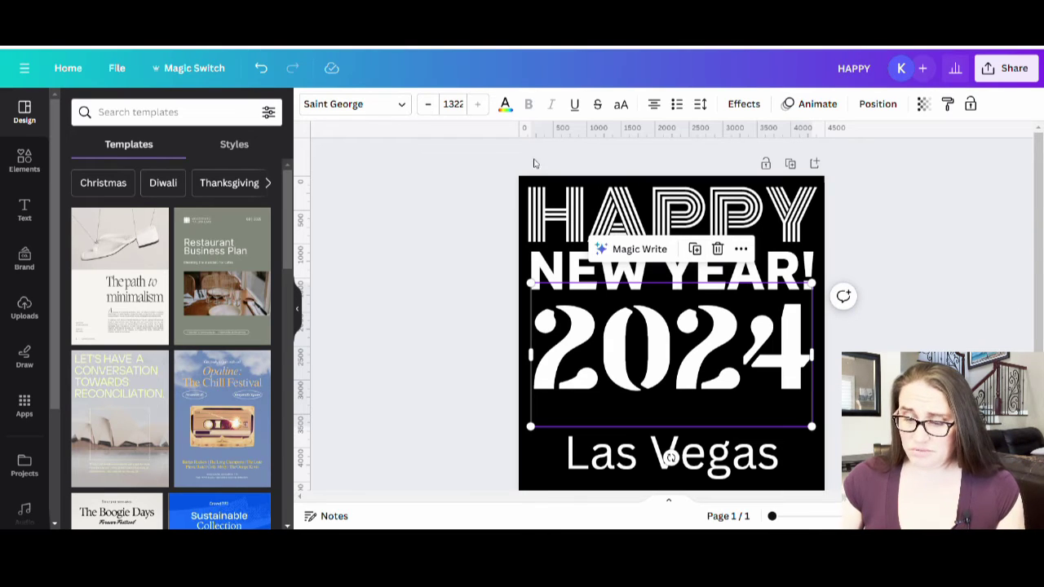
{"action": "left_click", "coordinate": [482, 321]}
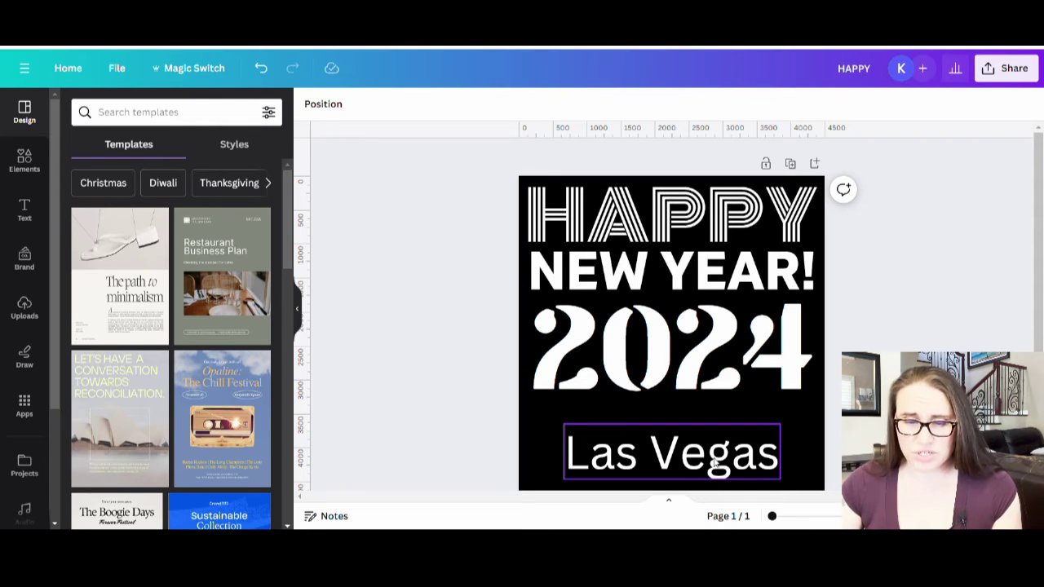
Change the Las Vegas text to the Ledgewood Regular font.
{"action": "left_click", "coordinate": [672, 471]}
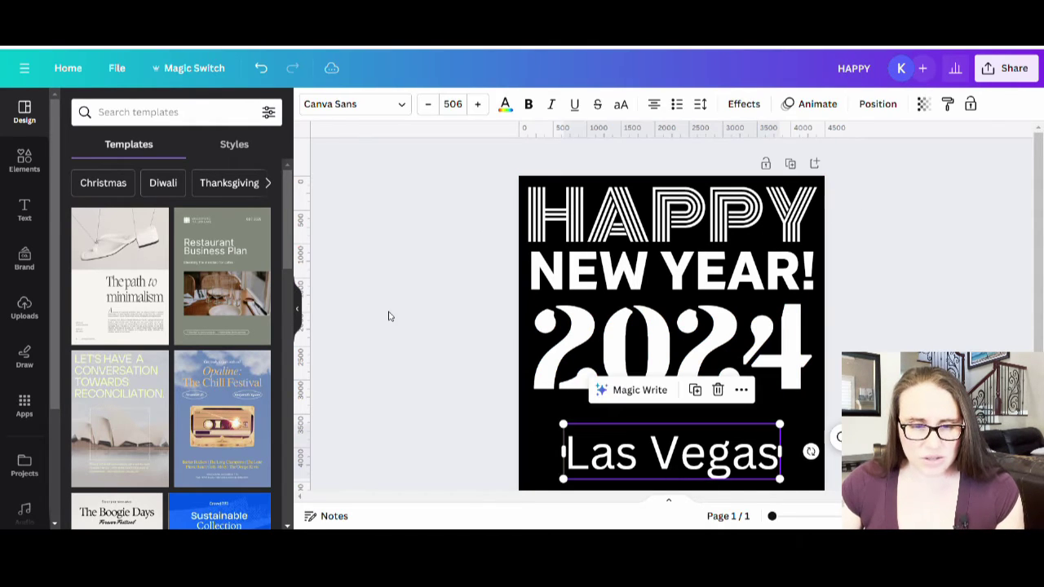
{"action": "left_click", "coordinate": [360, 105]}
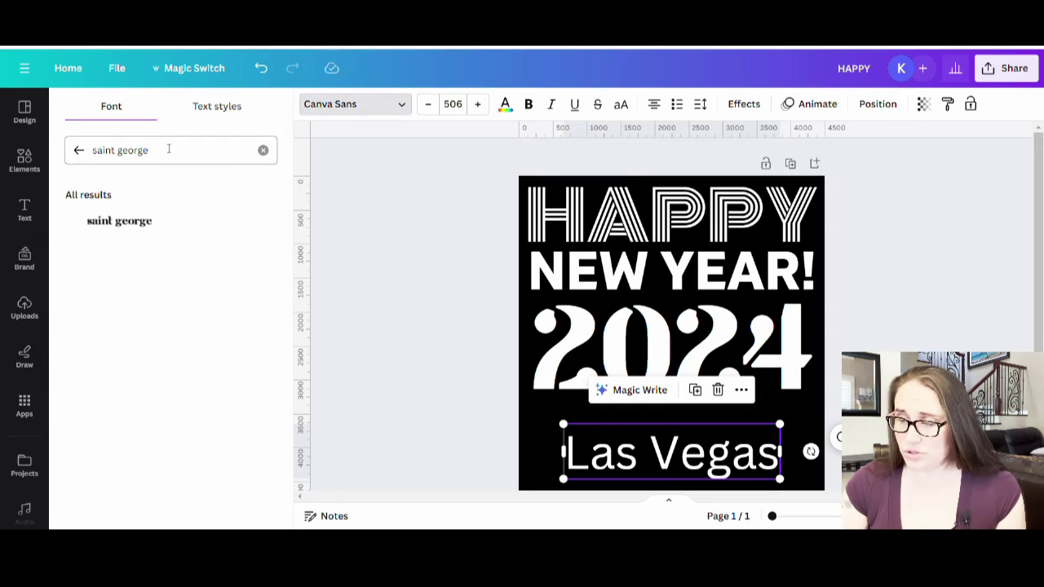
{"action": "key", "text": "BackSpace"}
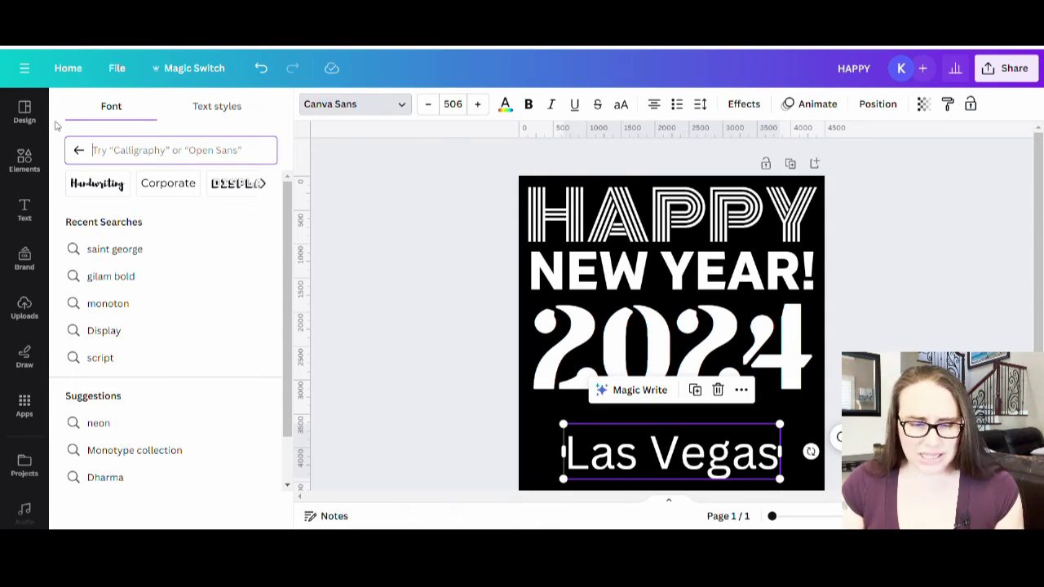
{"action": "type", "text": "ledge"}
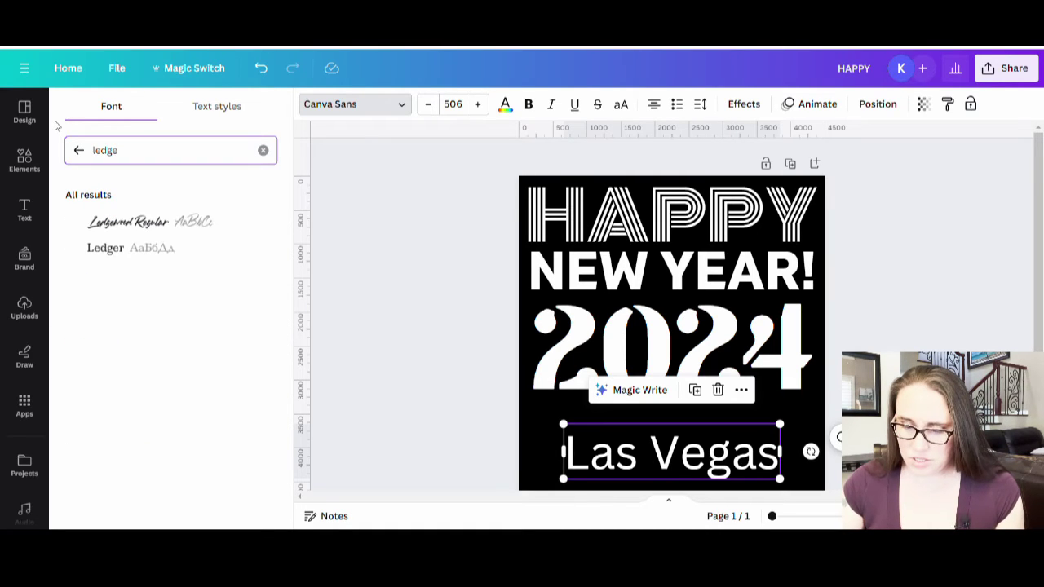
{"action": "left_click", "coordinate": [143, 223]}
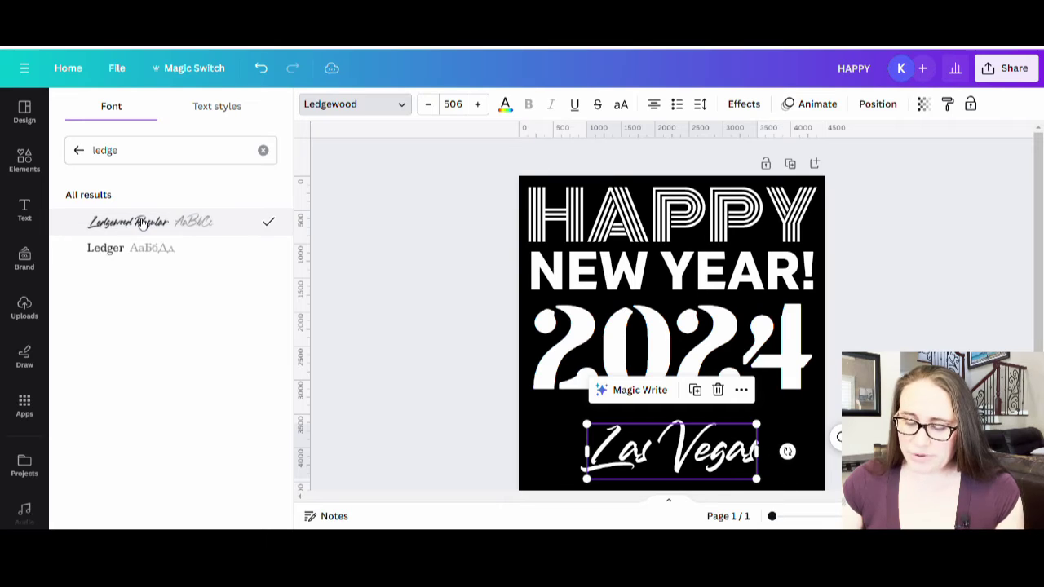
{"action": "key", "text": "Escape"}
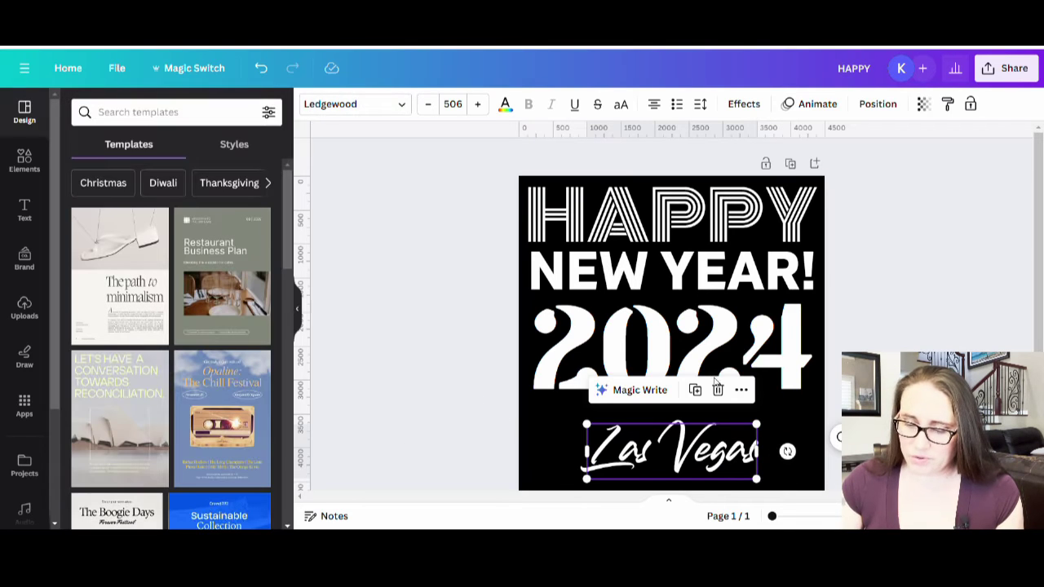
{"action": "scroll", "coordinate": [761, 361], "scroll_direction": "down", "scroll_amount": 2}
Enlarge Las Vegas to size 784, tilt it to -6° and recentre it.
{"action": "left_click_drag", "start_coordinate": [759, 359], "coordinate": [812, 338]}
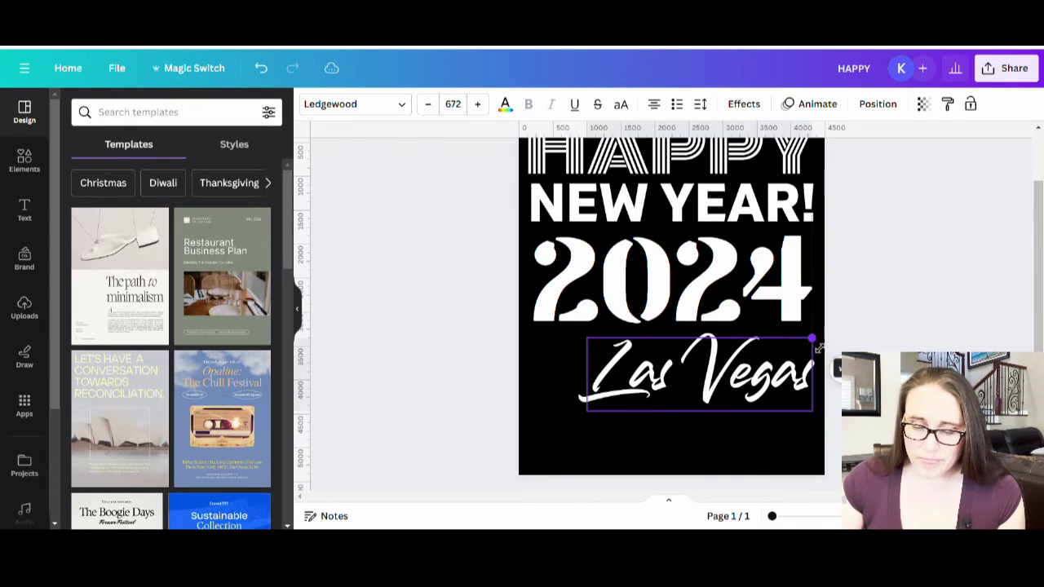
{"action": "left_click_drag", "start_coordinate": [584, 413], "coordinate": [553, 434]}
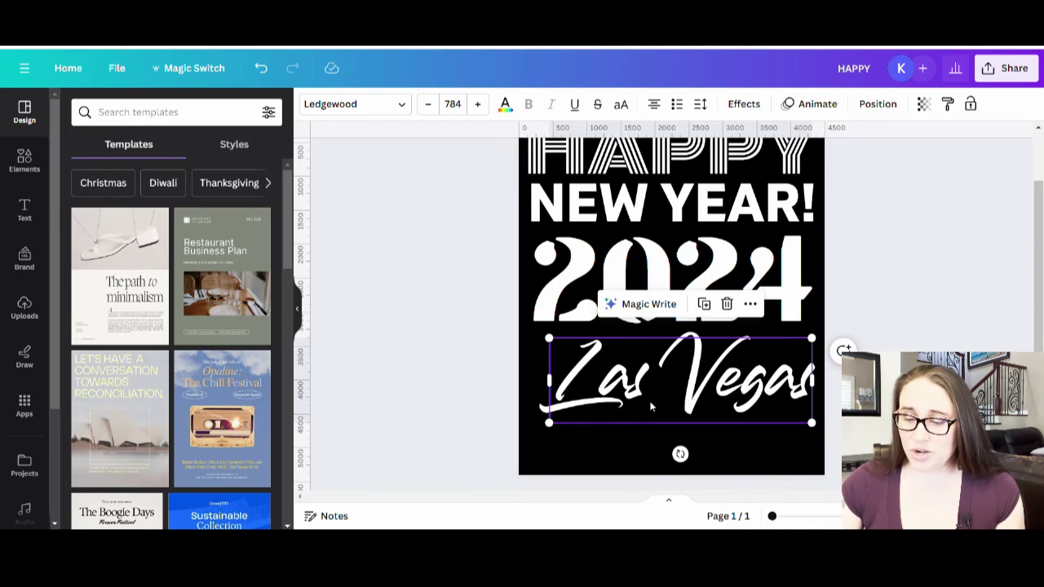
{"action": "left_click_drag", "start_coordinate": [680, 454], "coordinate": [693, 468]}
{"action": "left_click_drag", "start_coordinate": [711, 394], "coordinate": [699, 397]}
{"action": "left_click", "coordinate": [764, 467]}
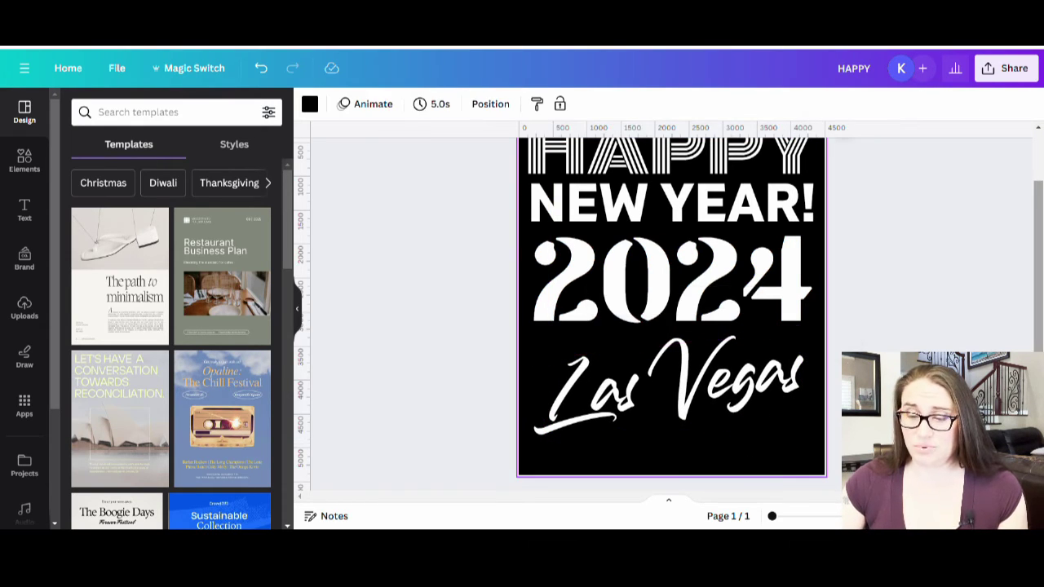
Retitle the design from 'HAPPY' to 'HAPPY new year frame'.
{"action": "scroll", "coordinate": [669, 326], "scroll_direction": "up", "scroll_amount": 2}
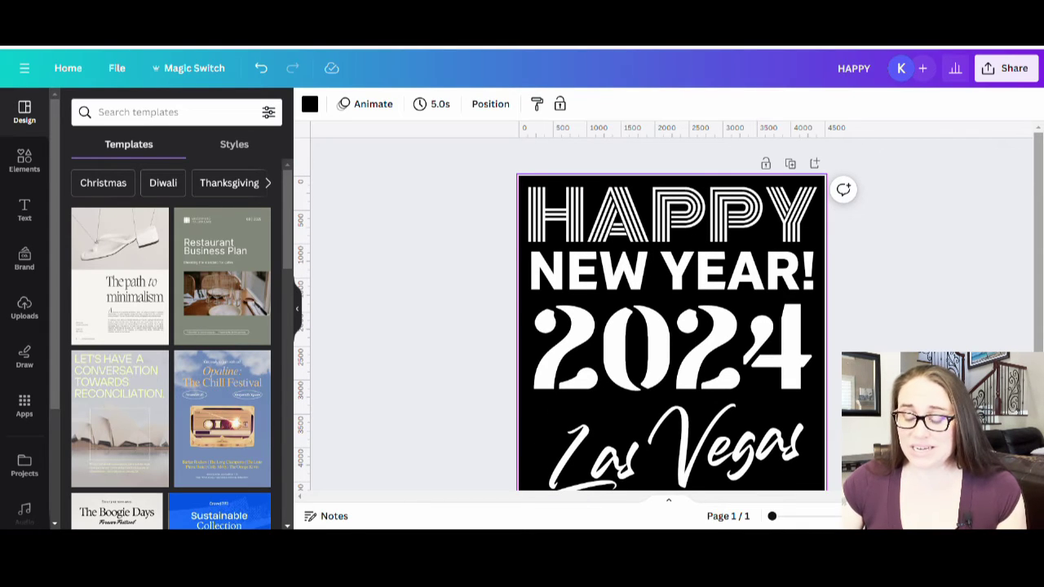
{"action": "scroll", "coordinate": [922, 246], "scroll_direction": "down", "scroll_amount": 1}
{"action": "scroll", "coordinate": [922, 246], "scroll_direction": "up", "scroll_amount": 1}
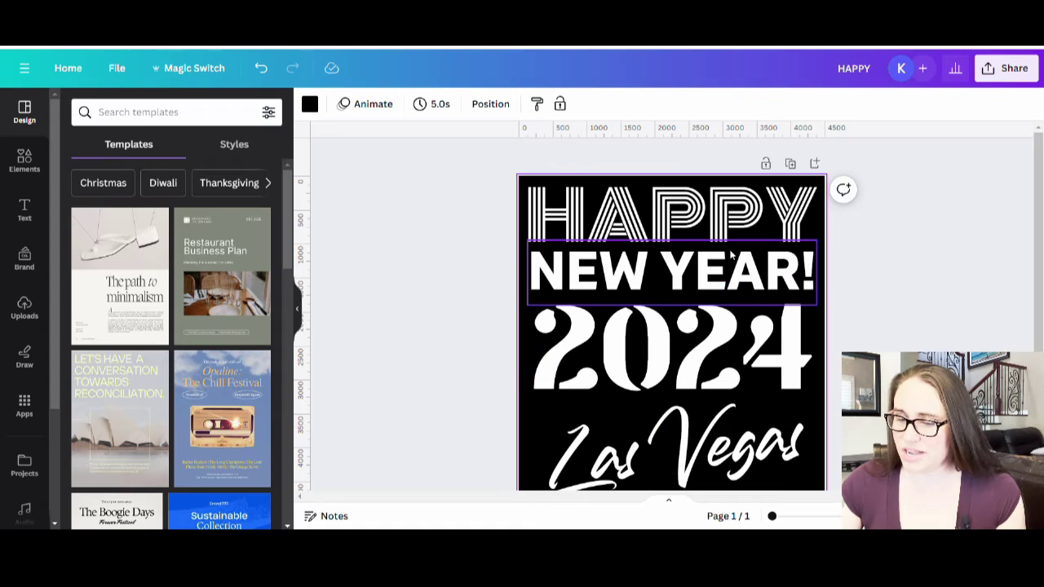
{"action": "left_click", "coordinate": [858, 76]}
{"action": "type", "text": "new"}
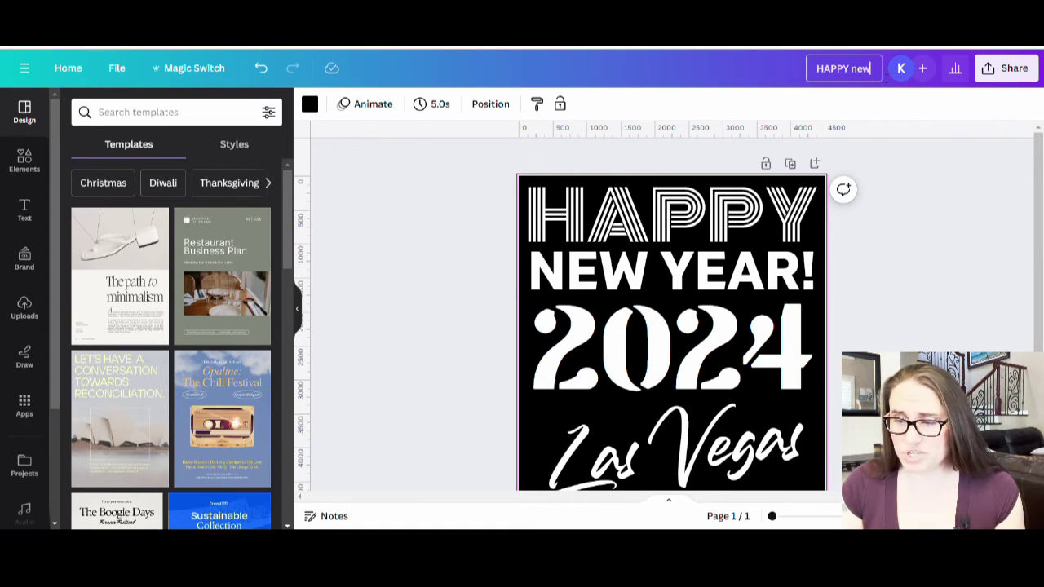
{"action": "type", "text": " year mas"}
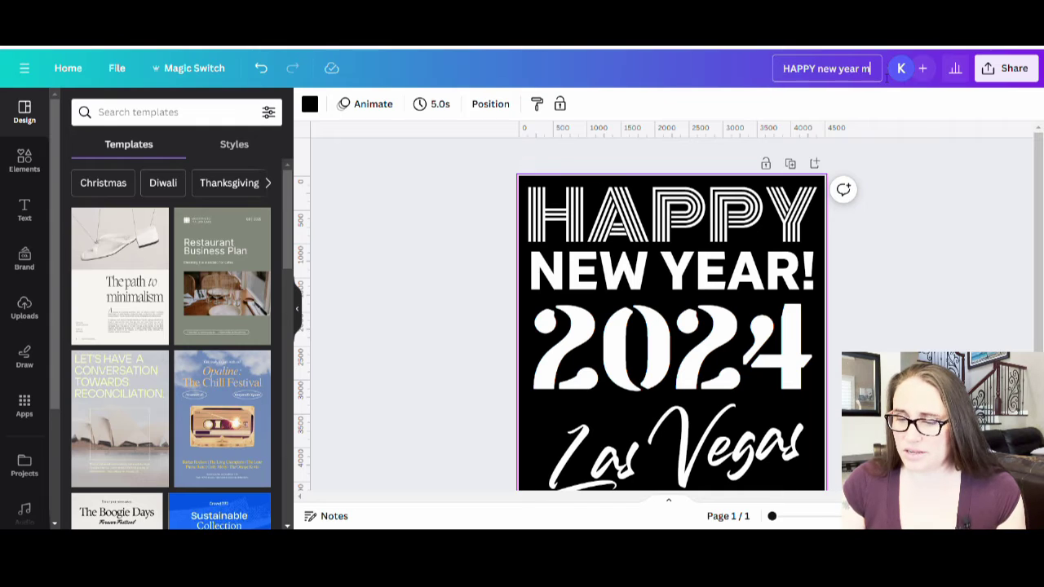
{"action": "key", "text": "BackSpace"}
{"action": "key", "text": "BackSpace"}
{"action": "key", "text": "BackSpace"}
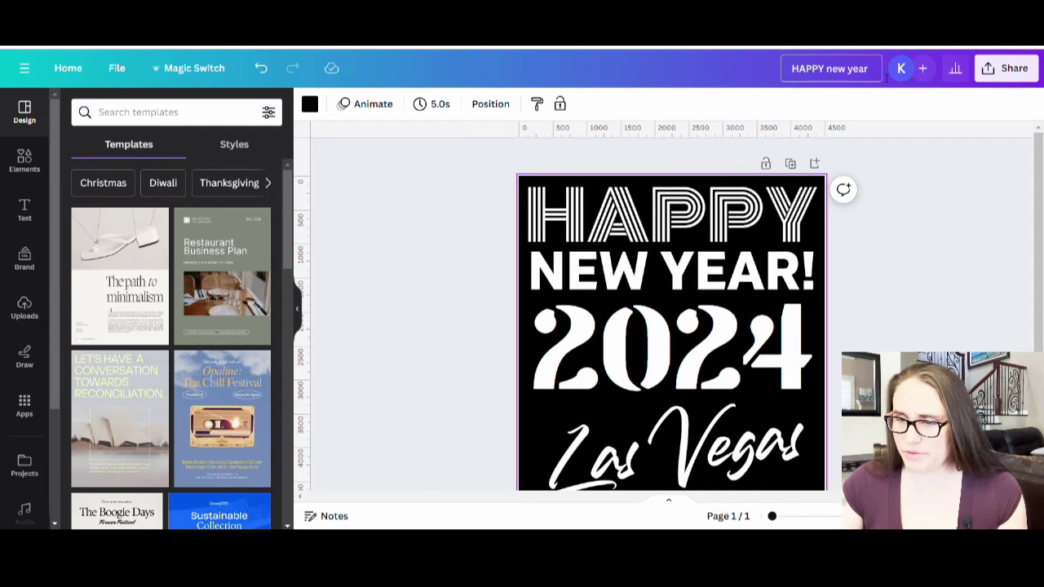
{"action": "type", "text": "frame"}
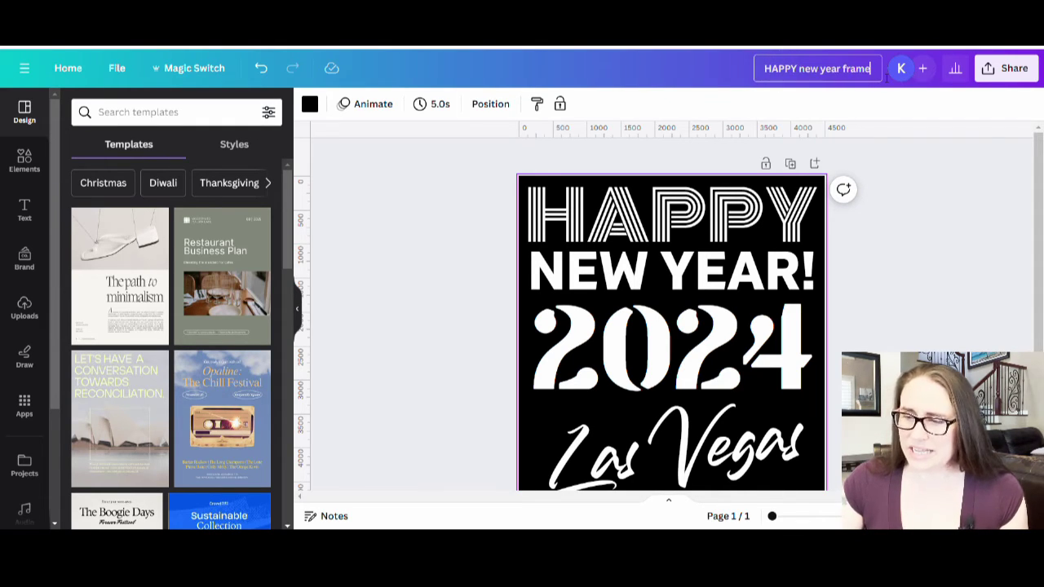
Export the 4500 × 5400 px design as a transparent-background PNG and dismiss the notice.
{"action": "left_click", "coordinate": [988, 72]}
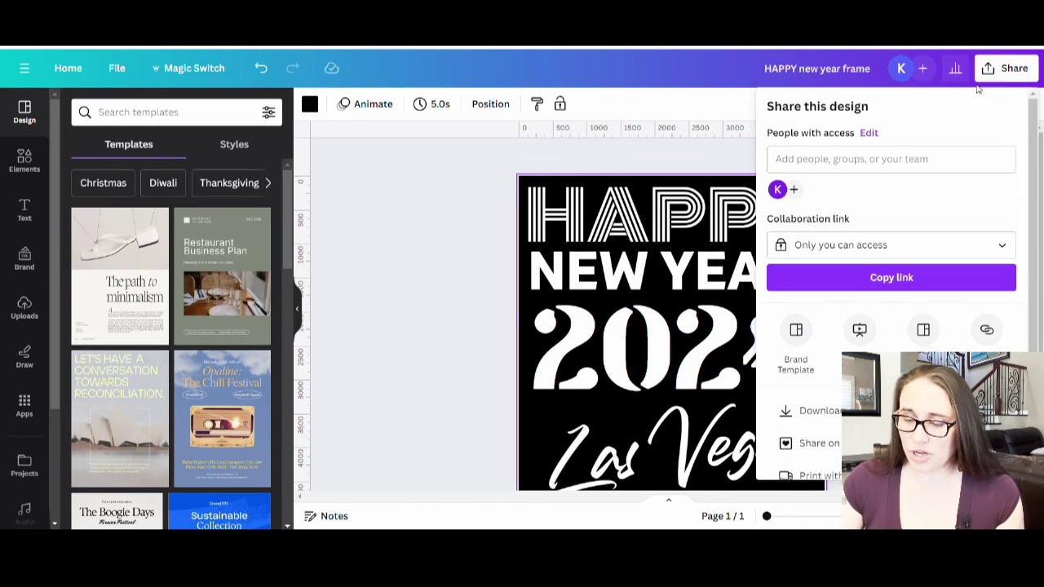
{"action": "left_click", "coordinate": [820, 411]}
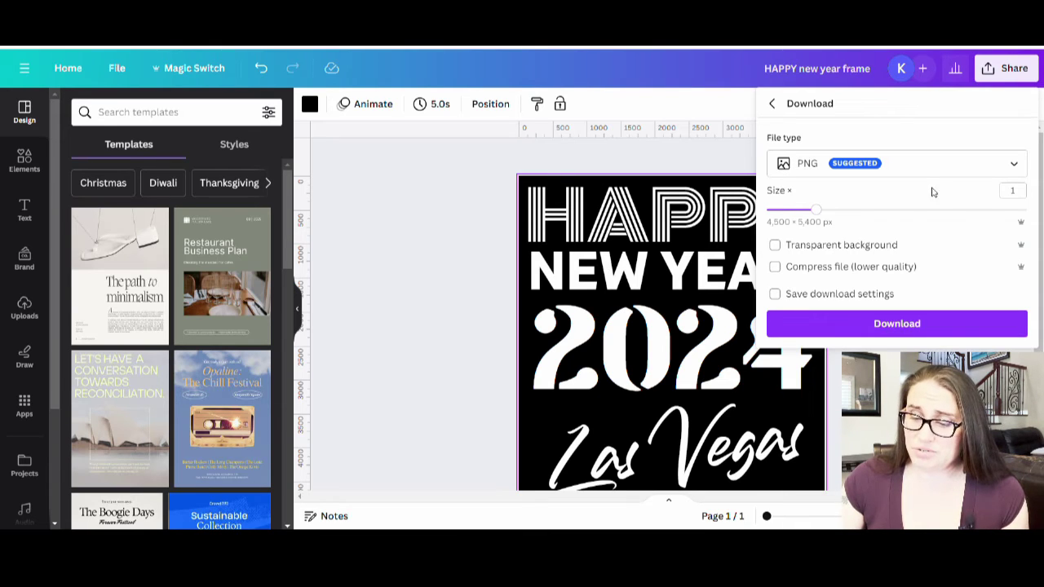
{"action": "left_click", "coordinate": [855, 250]}
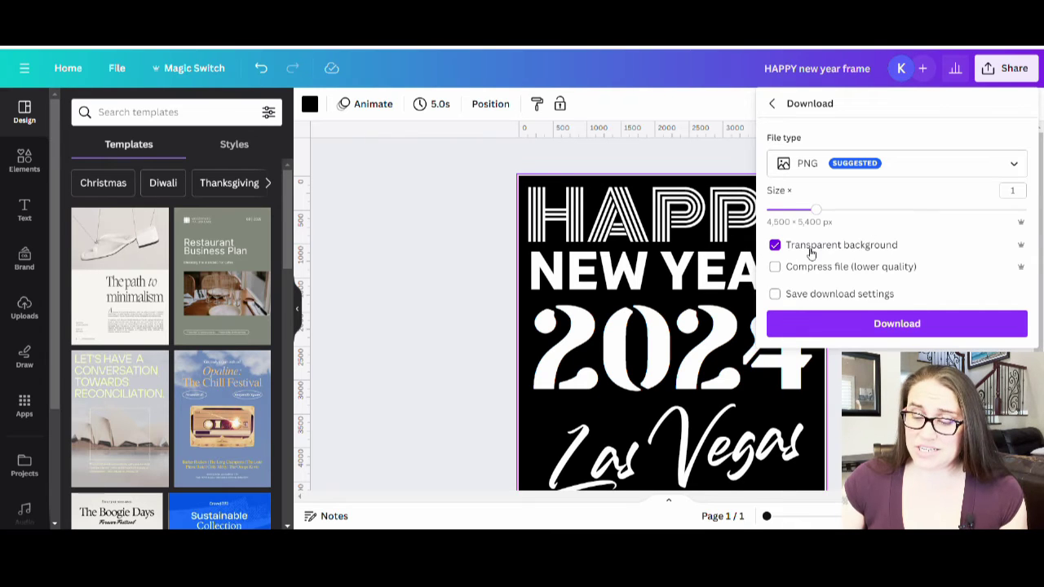
{"action": "left_click", "coordinate": [897, 324]}
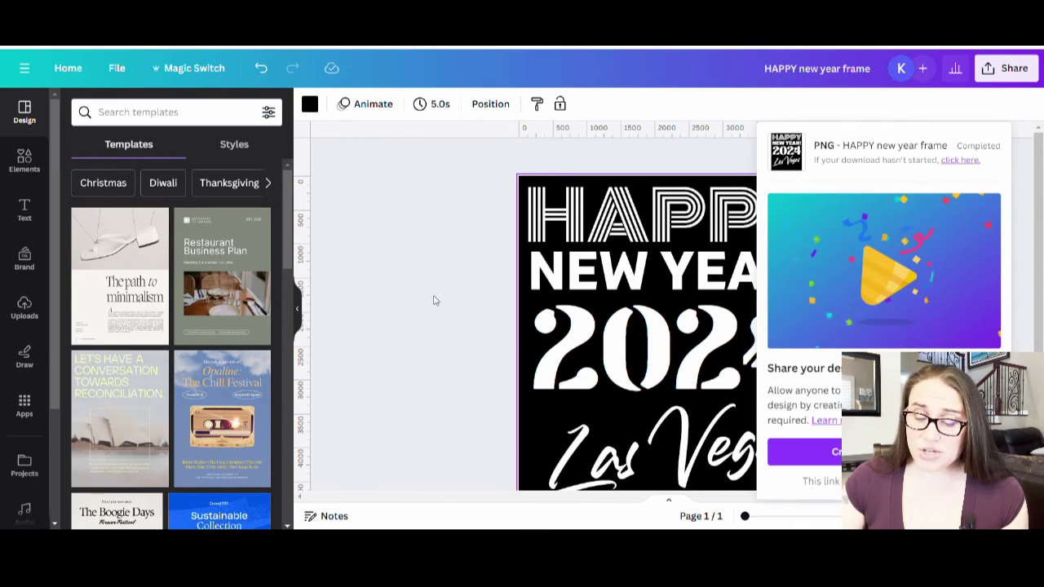
{"action": "left_click", "coordinate": [459, 319]}
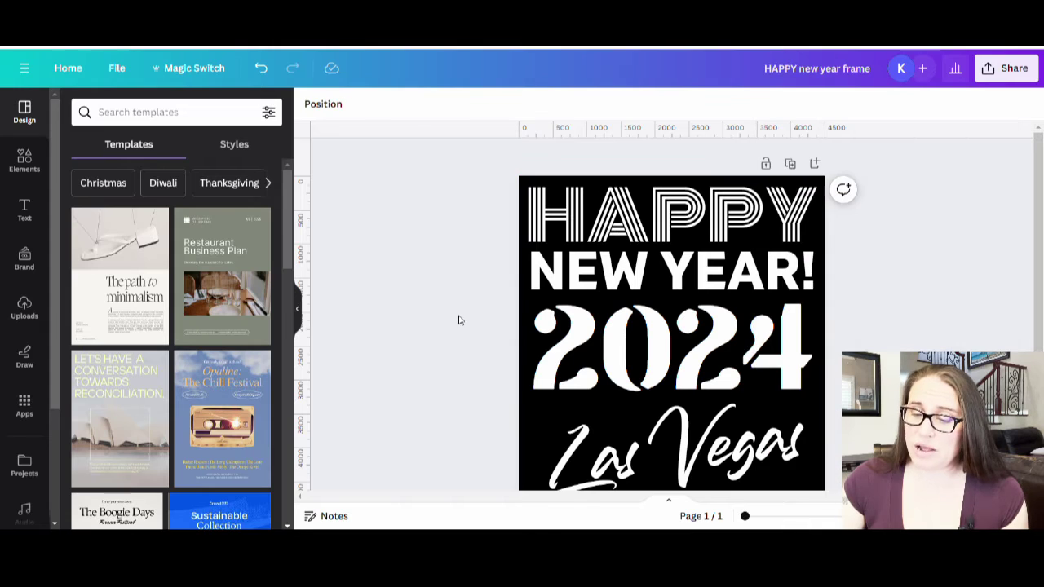
{"action": "left_click", "coordinate": [33, 168]}
{"action": "left_click", "coordinate": [175, 112]}
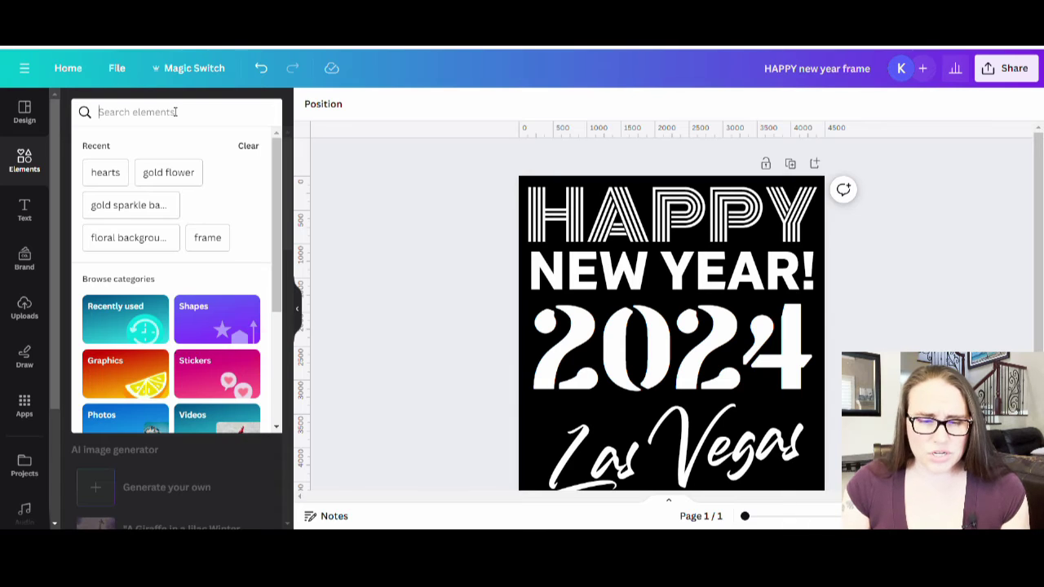
{"action": "type", "text": "gold s"}
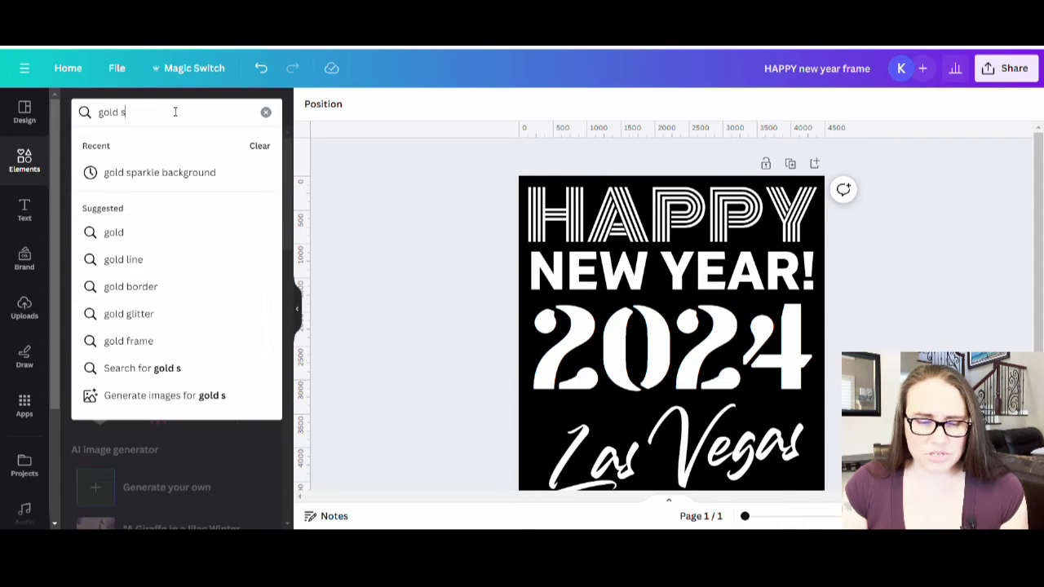
{"action": "type", "text": "parkle backgroun"}
{"action": "type", "text": "d"}
{"action": "key", "text": "Return"}
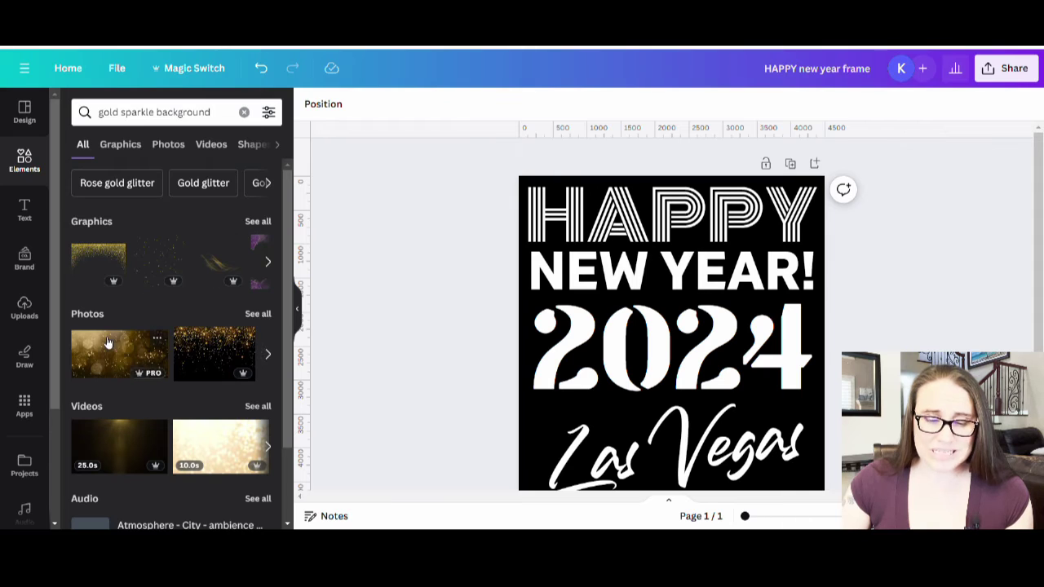
{"action": "left_click", "coordinate": [258, 315]}
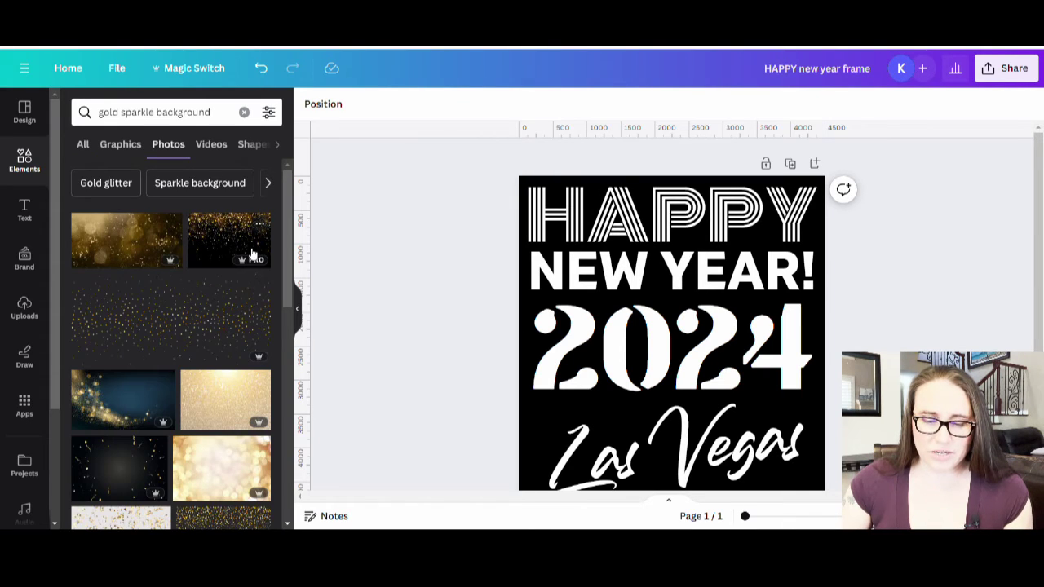
{"action": "scroll", "coordinate": [229, 294], "scroll_direction": "down", "scroll_amount": 3}
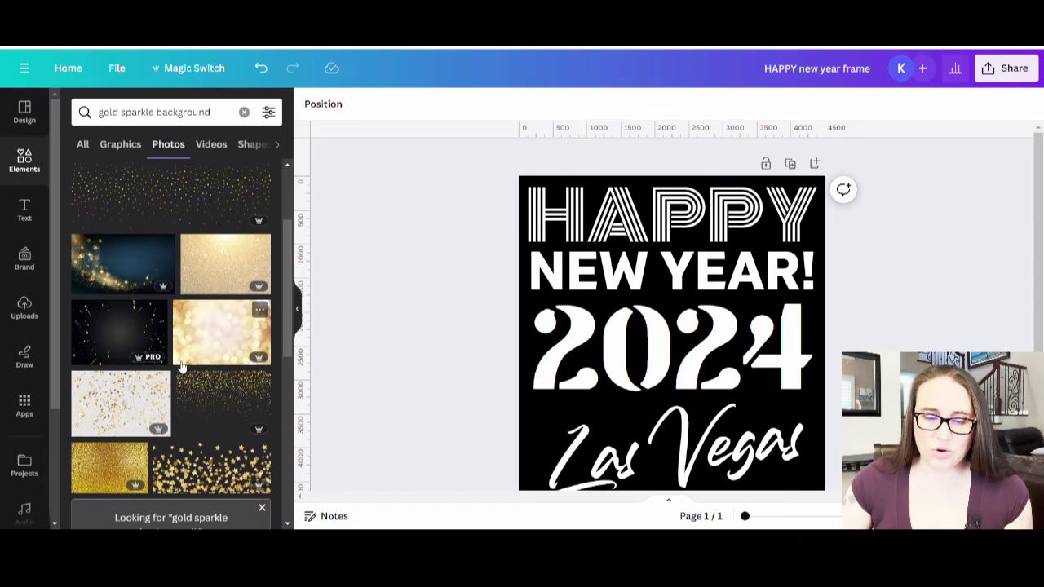
{"action": "scroll", "coordinate": [235, 327], "scroll_direction": "down", "scroll_amount": 1}
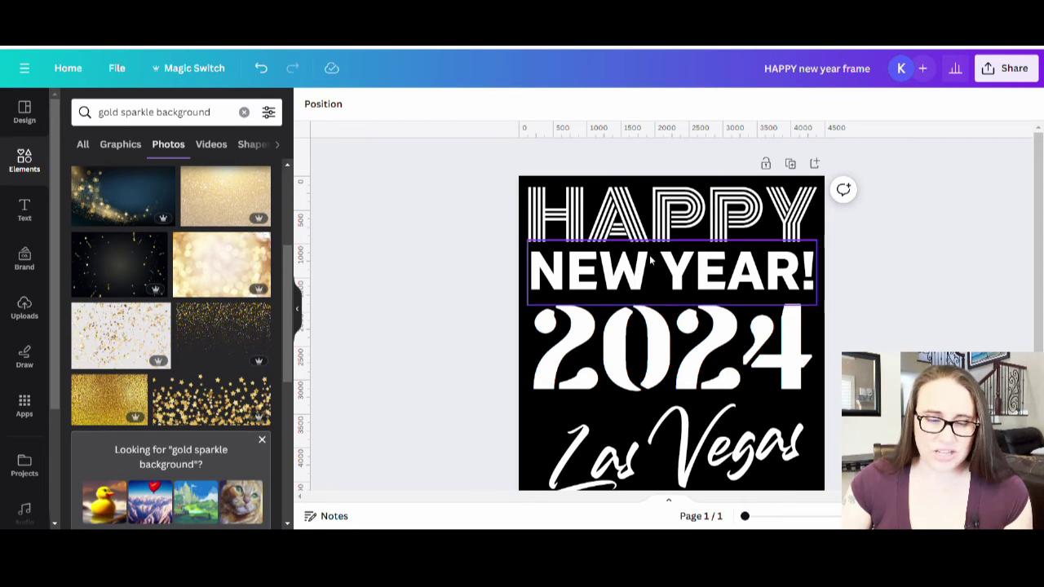
{"action": "scroll", "coordinate": [226, 272], "scroll_direction": "down", "scroll_amount": 1}
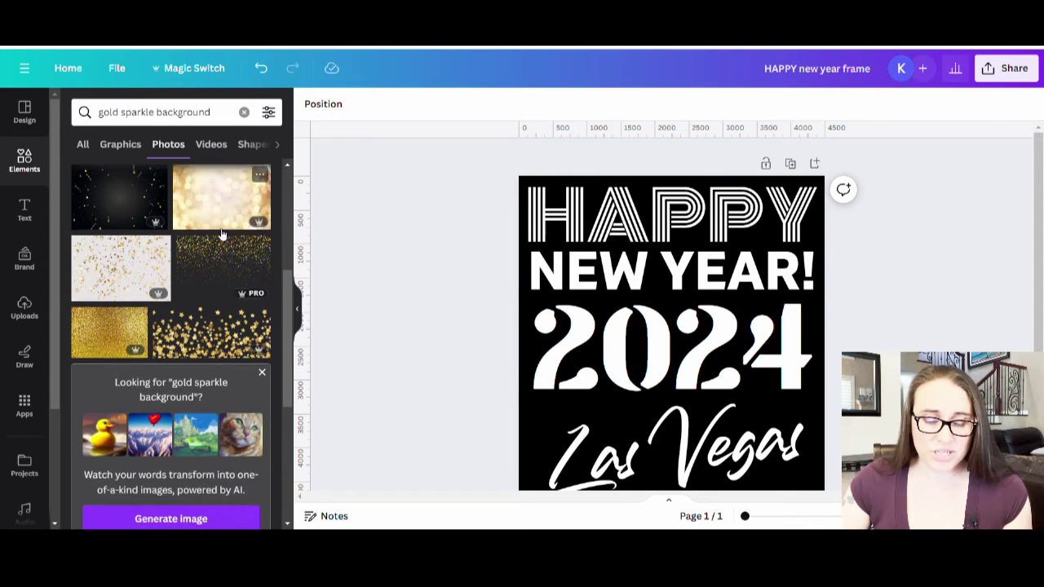
{"action": "scroll", "coordinate": [224, 209], "scroll_direction": "down", "scroll_amount": 5}
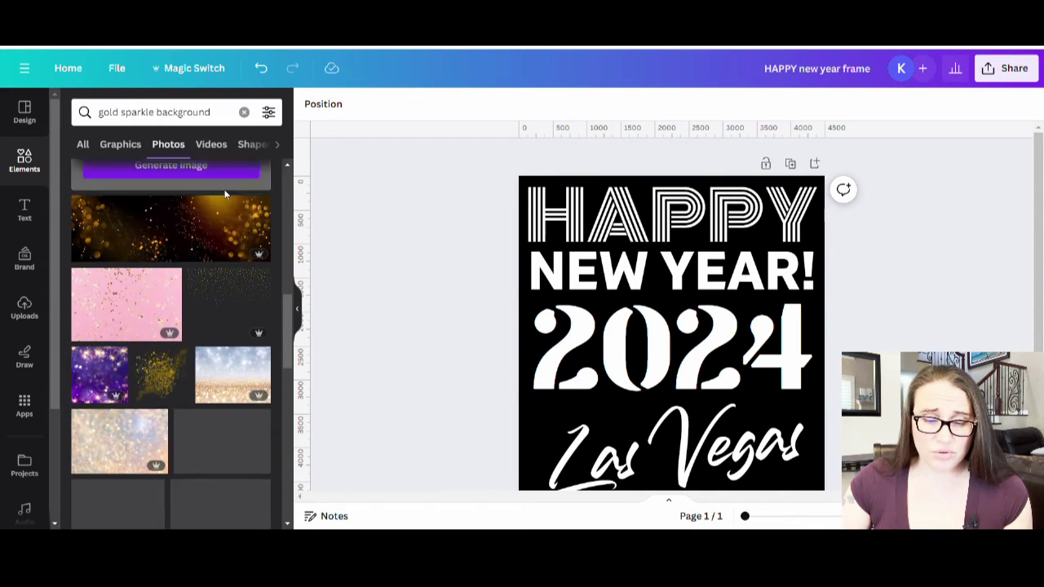
{"action": "scroll", "coordinate": [229, 196], "scroll_direction": "down", "scroll_amount": 3}
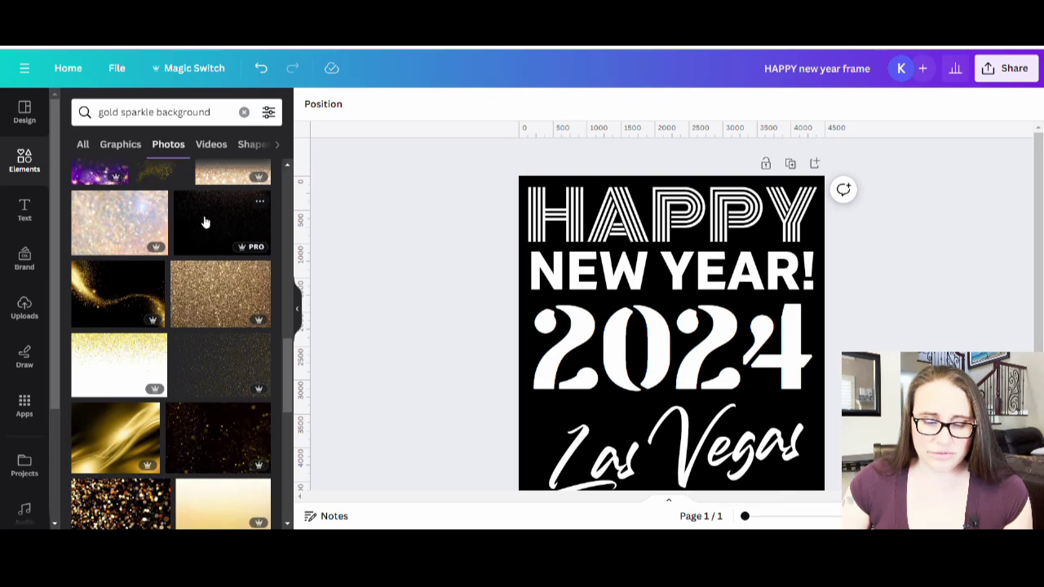
{"action": "scroll", "coordinate": [205, 222], "scroll_direction": "down", "scroll_amount": 1}
{"action": "scroll", "coordinate": [206, 222], "scroll_direction": "down", "scroll_amount": 3}
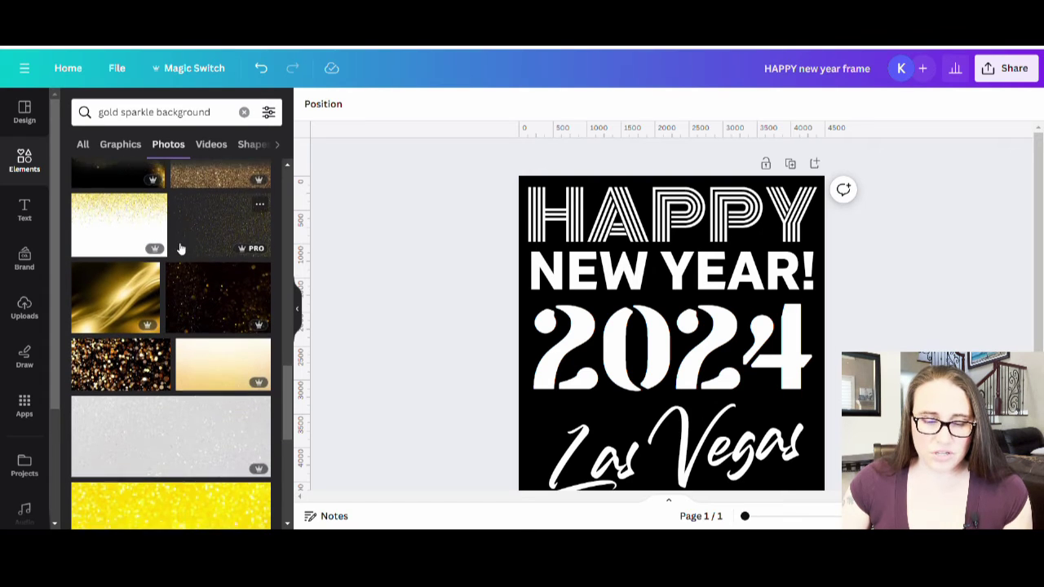
{"action": "scroll", "coordinate": [203, 310], "scroll_direction": "down", "scroll_amount": 6}
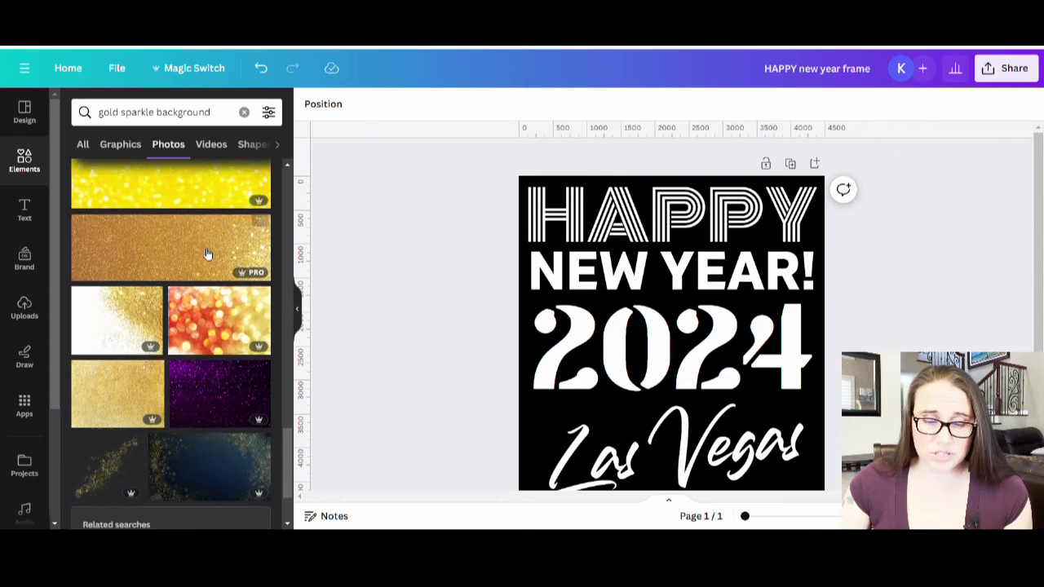
{"action": "scroll", "coordinate": [210, 256], "scroll_direction": "down", "scroll_amount": 5}
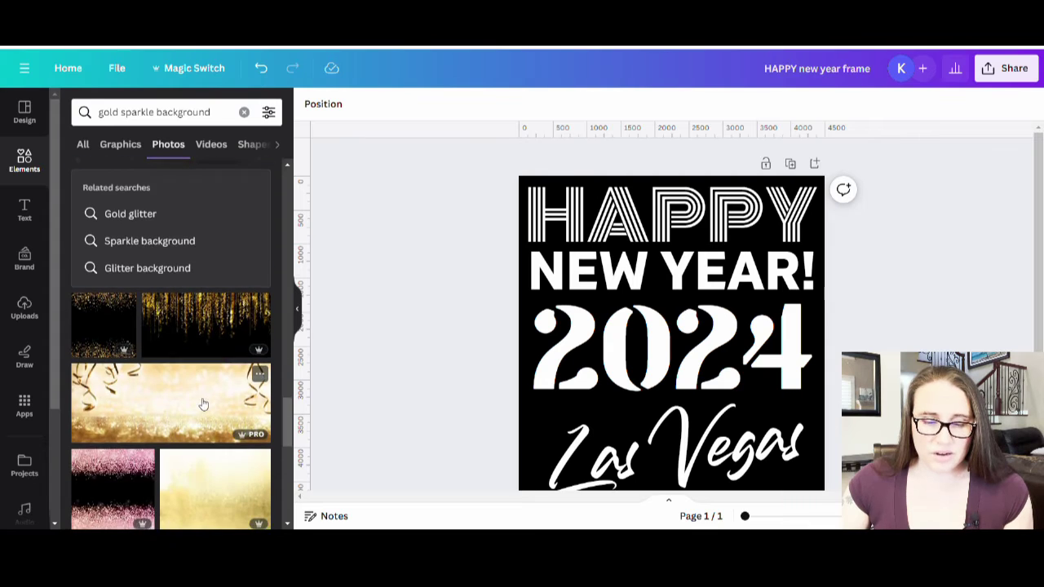
{"action": "scroll", "coordinate": [183, 339], "scroll_direction": "down", "scroll_amount": 2}
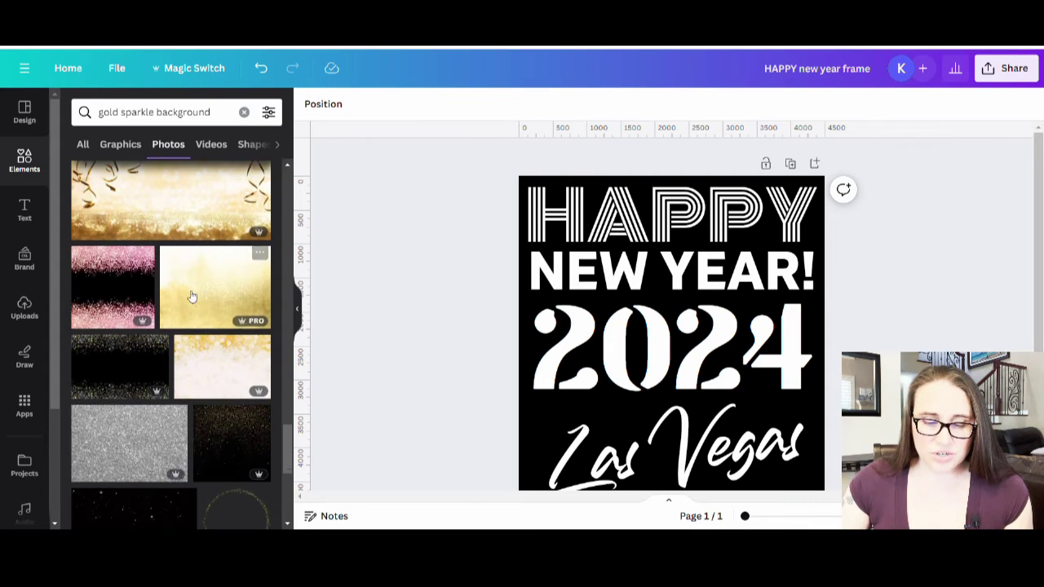
{"action": "scroll", "coordinate": [225, 336], "scroll_direction": "down", "scroll_amount": 4}
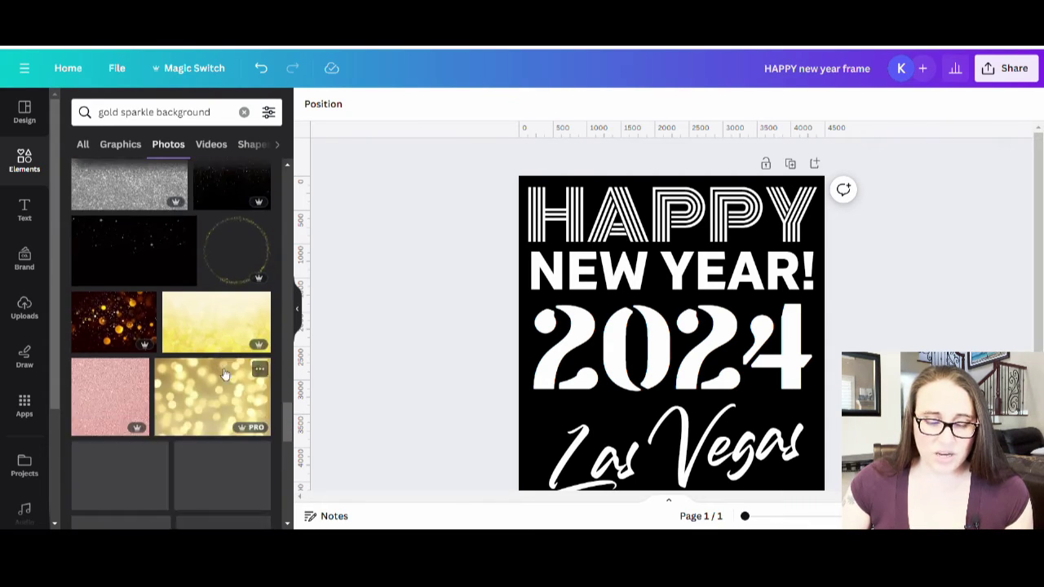
{"action": "scroll", "coordinate": [221, 345], "scroll_direction": "down", "scroll_amount": 8}
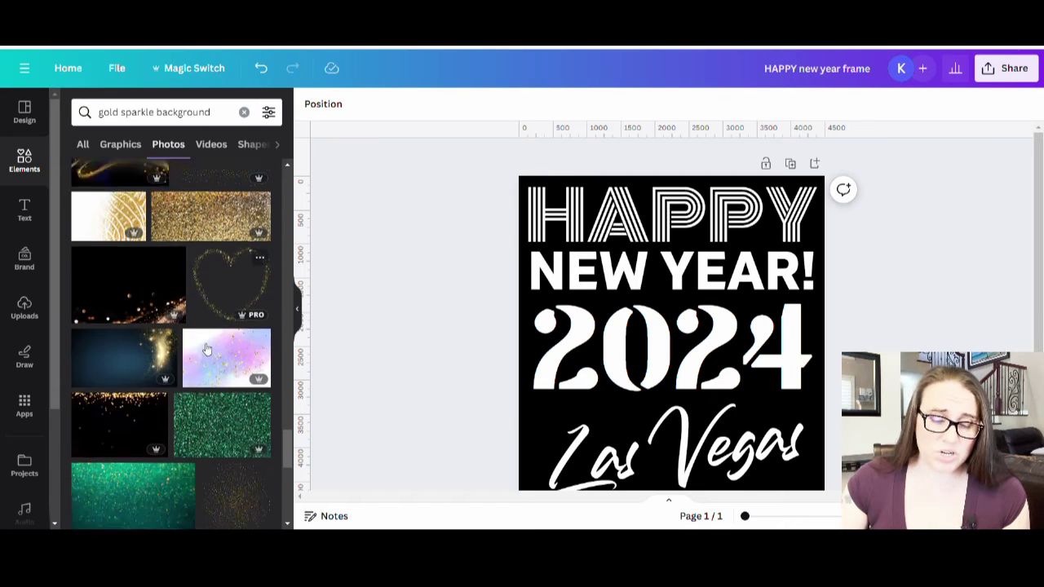
{"action": "scroll", "coordinate": [180, 473], "scroll_direction": "down", "scroll_amount": 3}
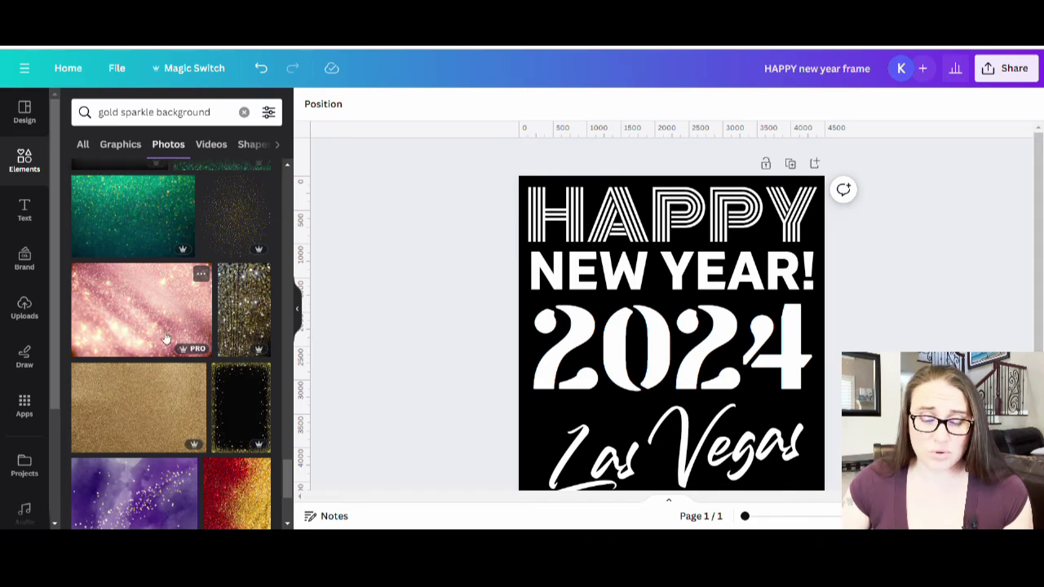
{"action": "scroll", "coordinate": [142, 318], "scroll_direction": "down", "scroll_amount": 5}
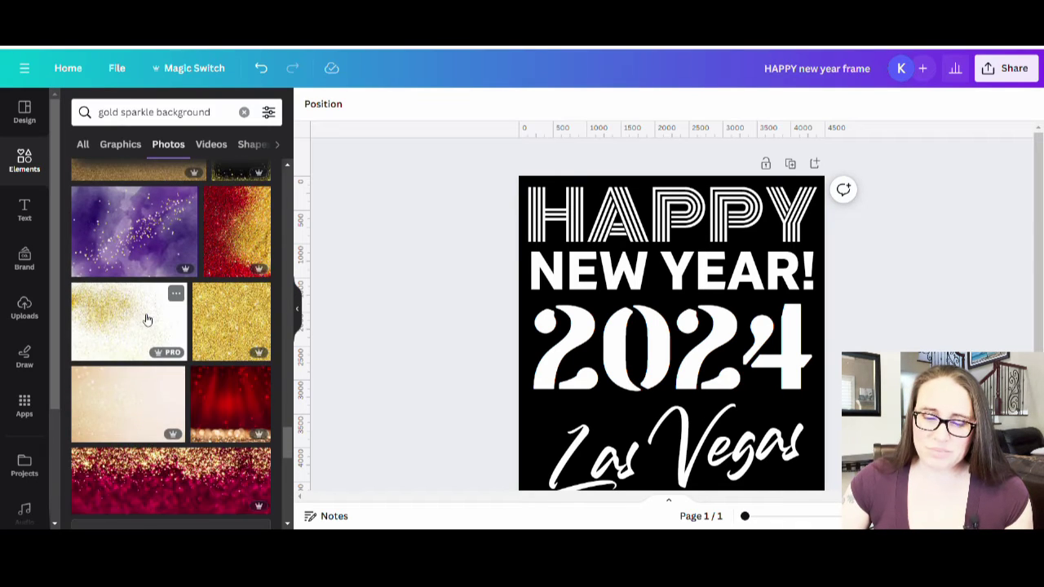
{"action": "scroll", "coordinate": [149, 314], "scroll_direction": "down", "scroll_amount": 1}
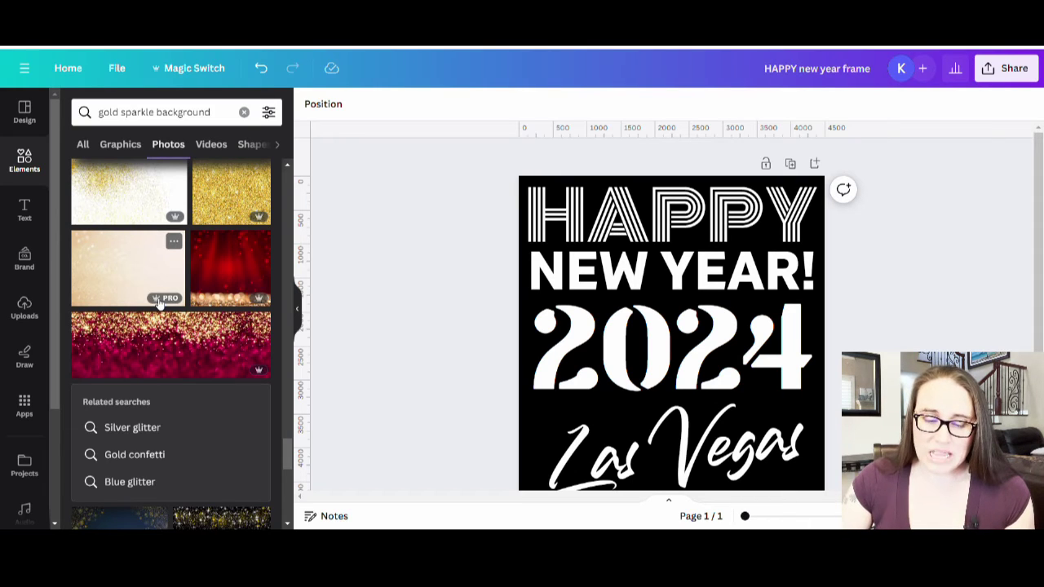
{"action": "scroll", "coordinate": [191, 265], "scroll_direction": "down", "scroll_amount": 2}
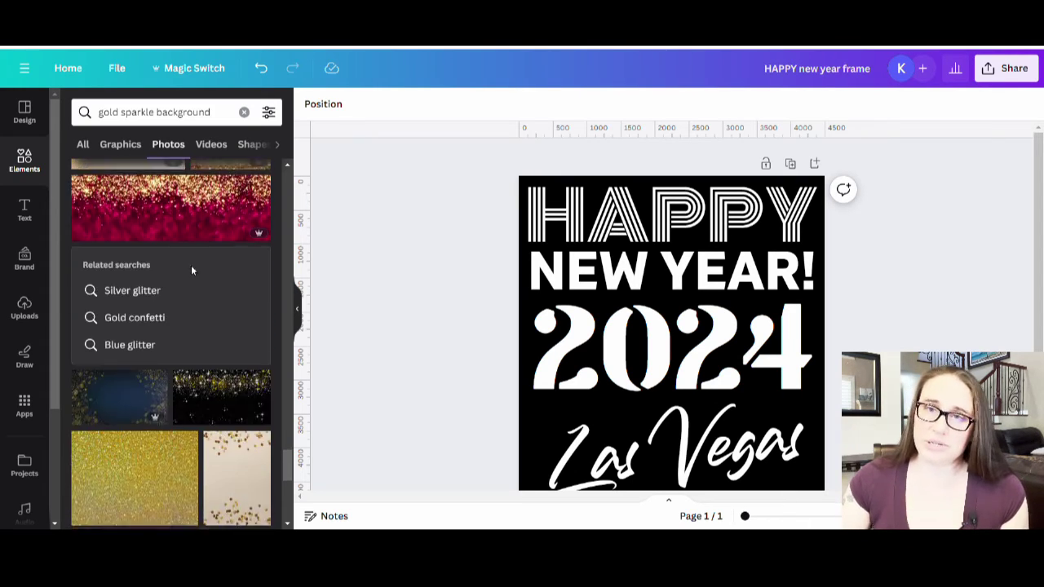
{"action": "scroll", "coordinate": [191, 269], "scroll_direction": "down", "scroll_amount": 1}
{"action": "scroll", "coordinate": [164, 355], "scroll_direction": "down", "scroll_amount": 2}
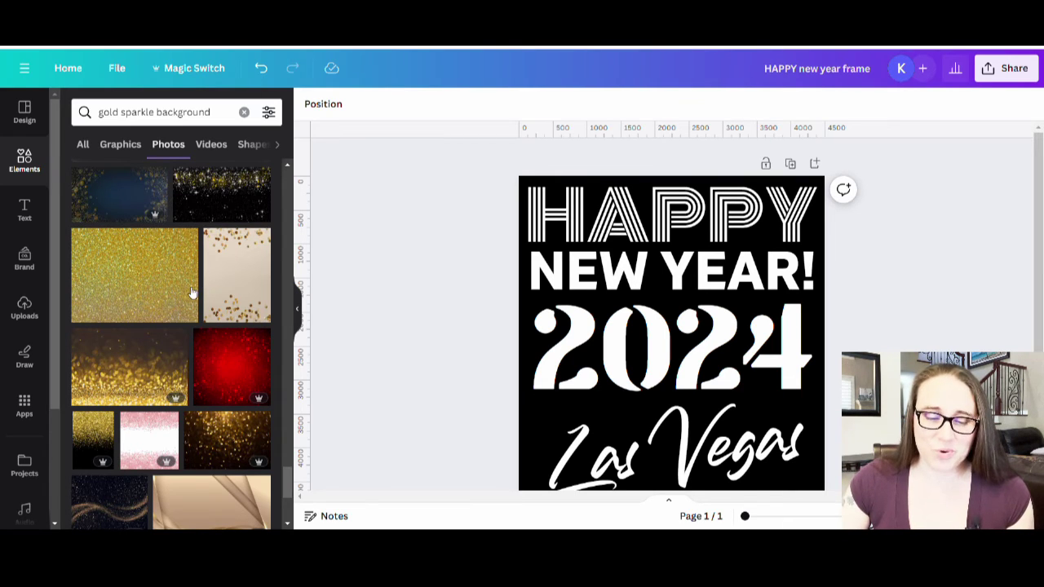
{"action": "scroll", "coordinate": [175, 255], "scroll_direction": "down", "scroll_amount": 5}
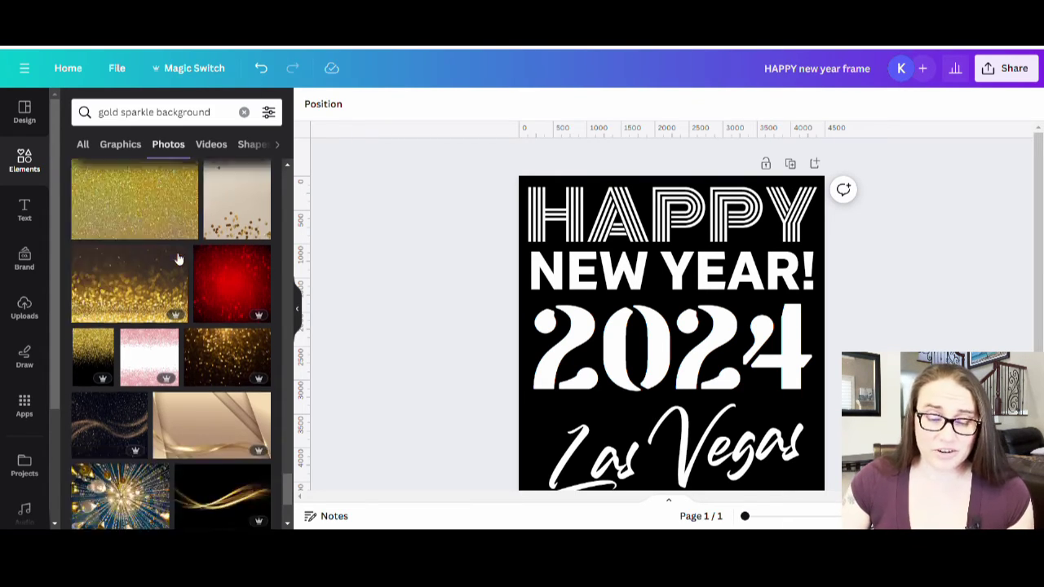
{"action": "scroll", "coordinate": [122, 343], "scroll_direction": "down", "scroll_amount": 4}
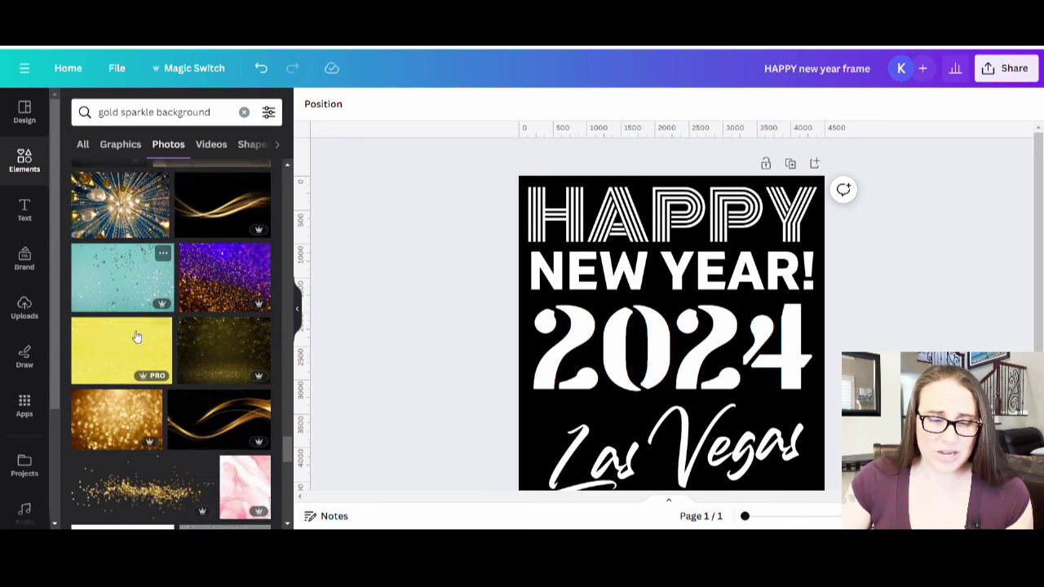
{"action": "scroll", "coordinate": [150, 263], "scroll_direction": "down", "scroll_amount": 5}
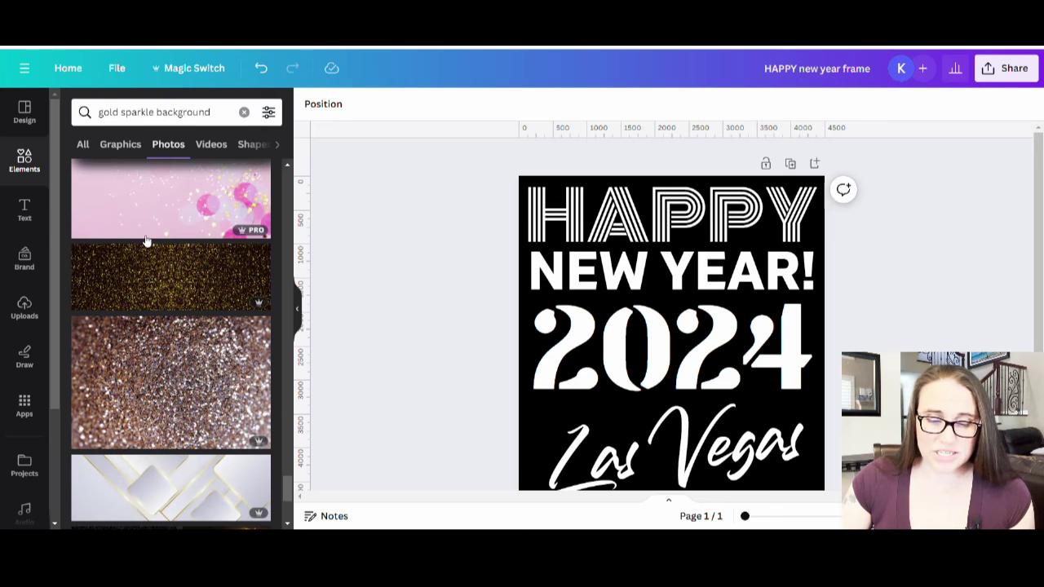
{"action": "scroll", "coordinate": [155, 241], "scroll_direction": "down", "scroll_amount": 4}
{"action": "scroll", "coordinate": [165, 241], "scroll_direction": "down", "scroll_amount": 5}
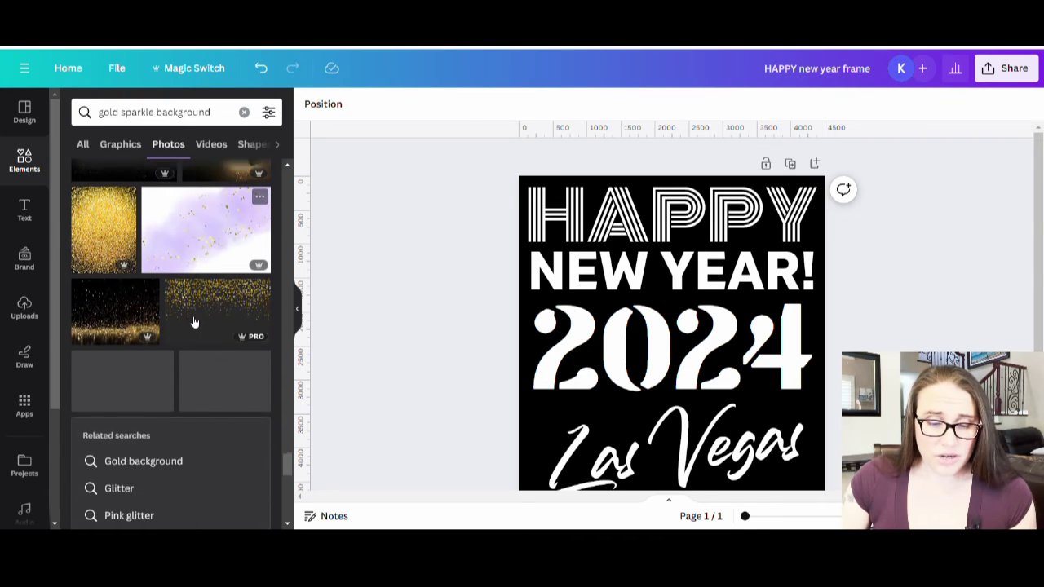
{"action": "scroll", "coordinate": [240, 430], "scroll_direction": "down", "scroll_amount": 1}
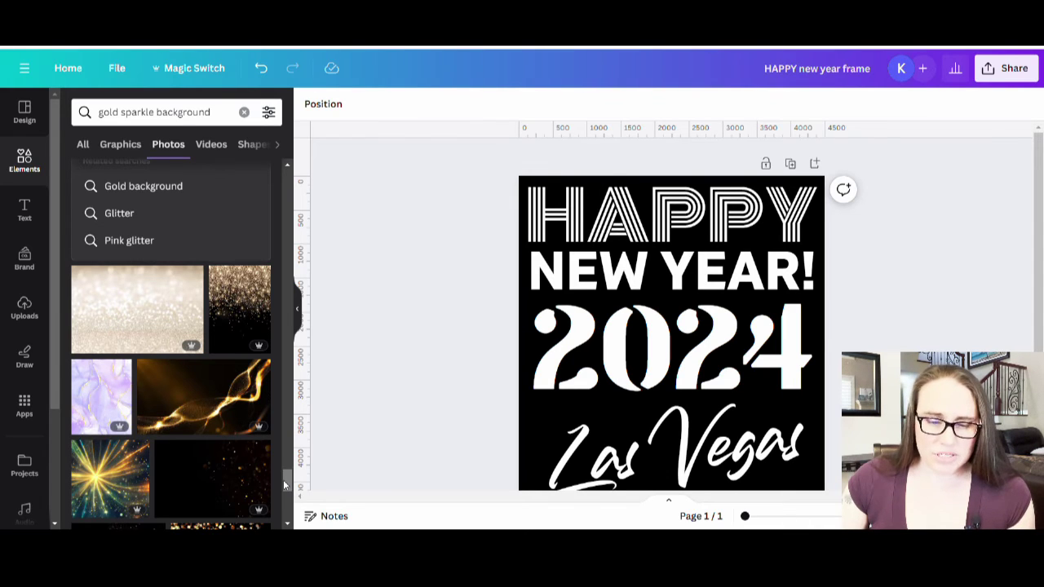
Add the gold bokeh photo, rotate it about 86°, stretch it over the page, and bring it forward.
{"action": "scroll", "coordinate": [86, 366], "scroll_direction": "up", "scroll_amount": 15}
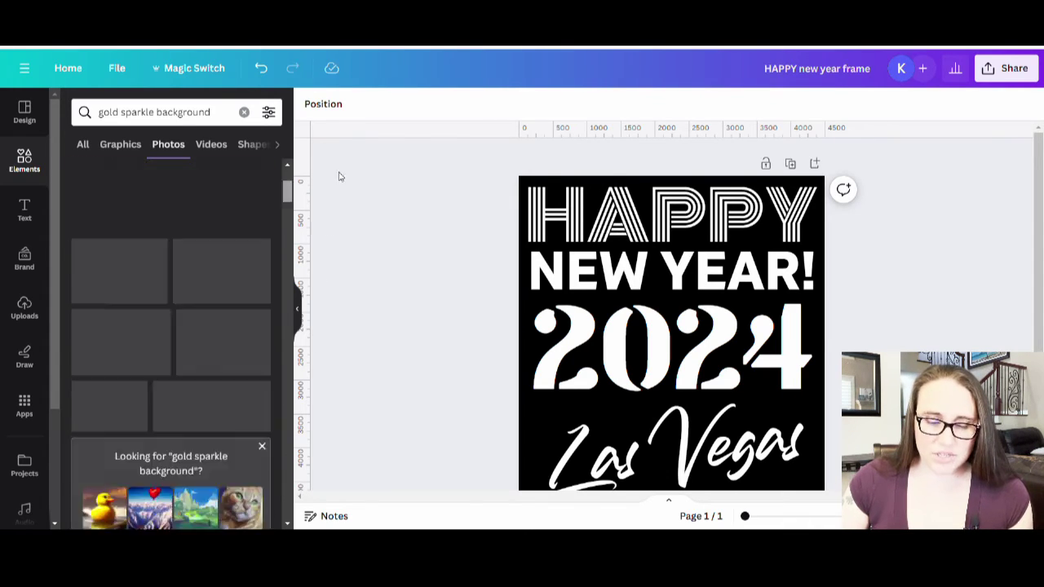
{"action": "scroll", "coordinate": [212, 391], "scroll_direction": "down", "scroll_amount": 2}
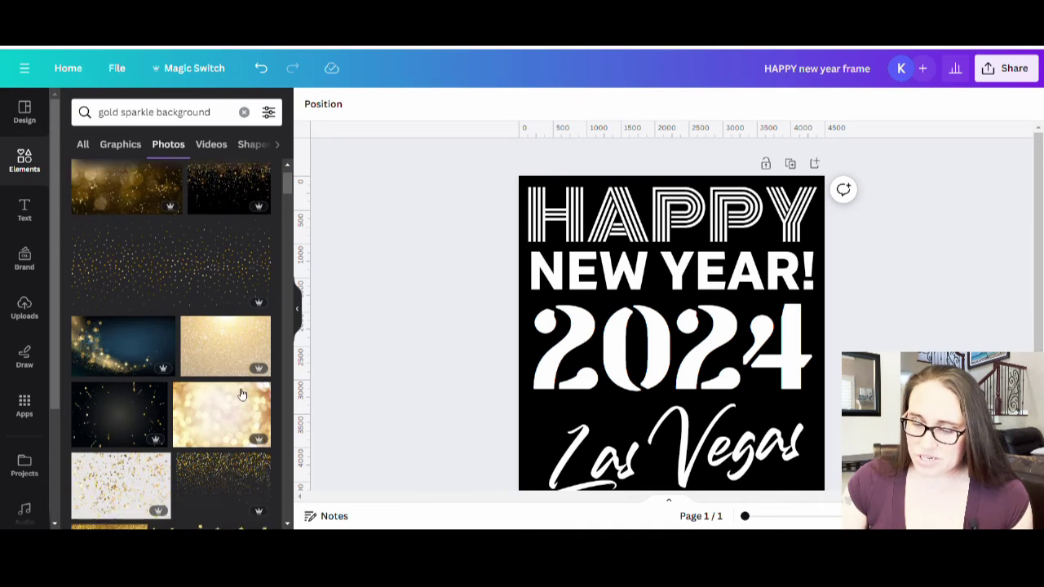
{"action": "left_click", "coordinate": [221, 399]}
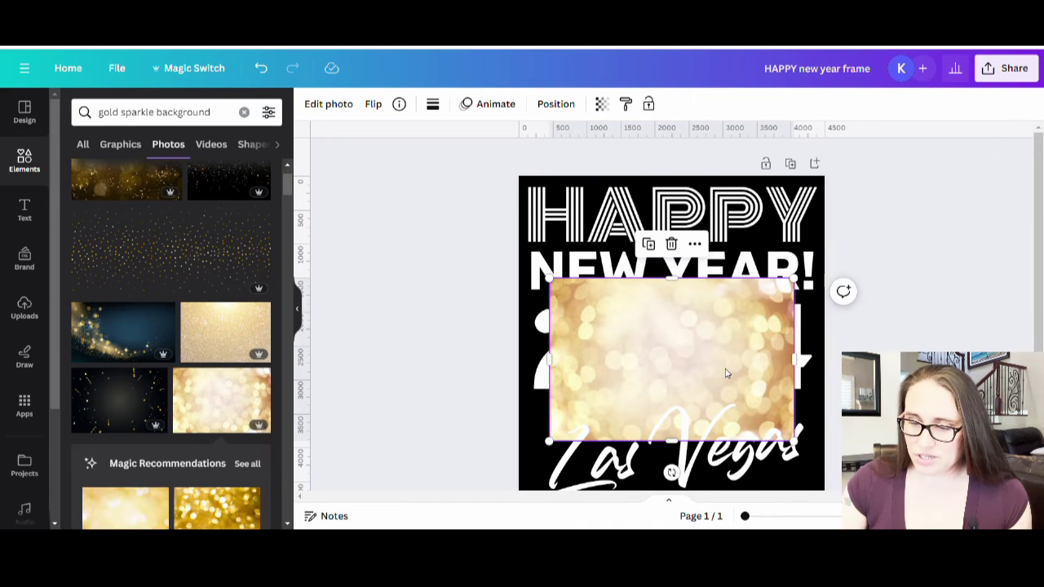
{"action": "left_click_drag", "start_coordinate": [709, 354], "coordinate": [674, 245]}
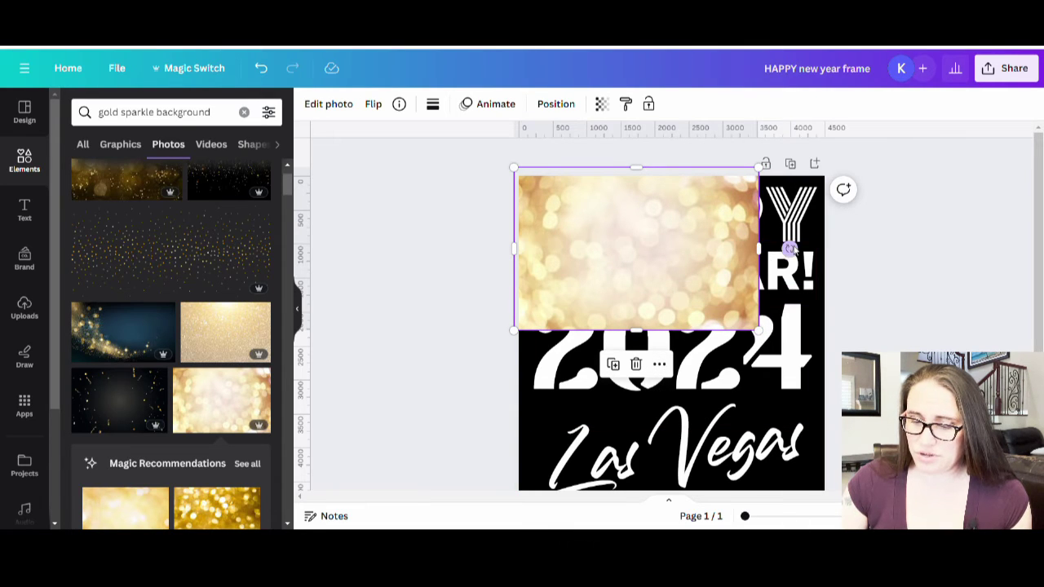
{"action": "left_click_drag", "start_coordinate": [789, 243], "coordinate": [894, 266]}
{"action": "scroll", "coordinate": [811, 179], "scroll_direction": "down", "scroll_amount": 1}
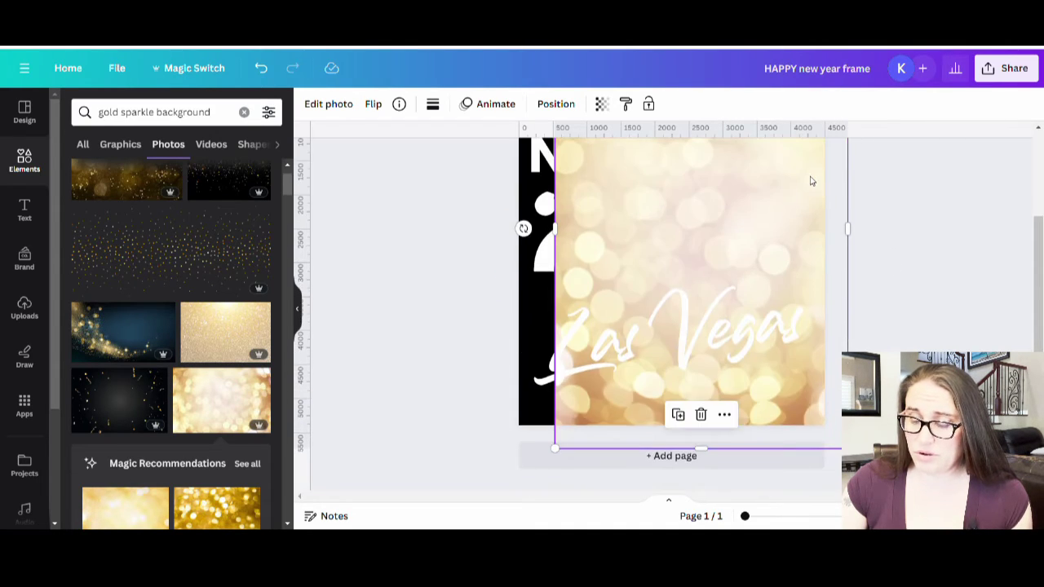
{"action": "left_click_drag", "start_coordinate": [810, 179], "coordinate": [725, 184]}
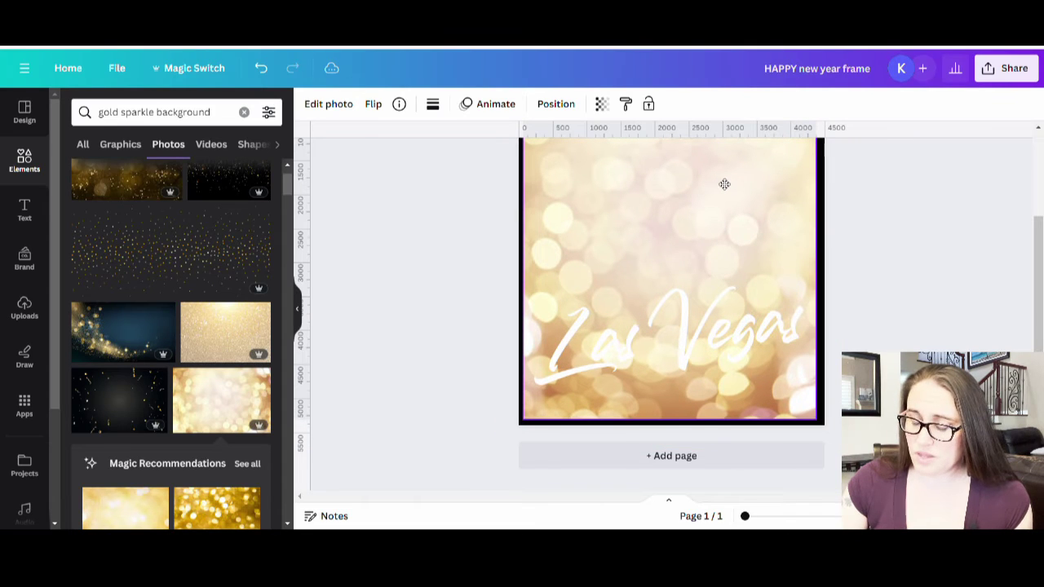
{"action": "scroll", "coordinate": [818, 143], "scroll_direction": "up", "scroll_amount": 3}
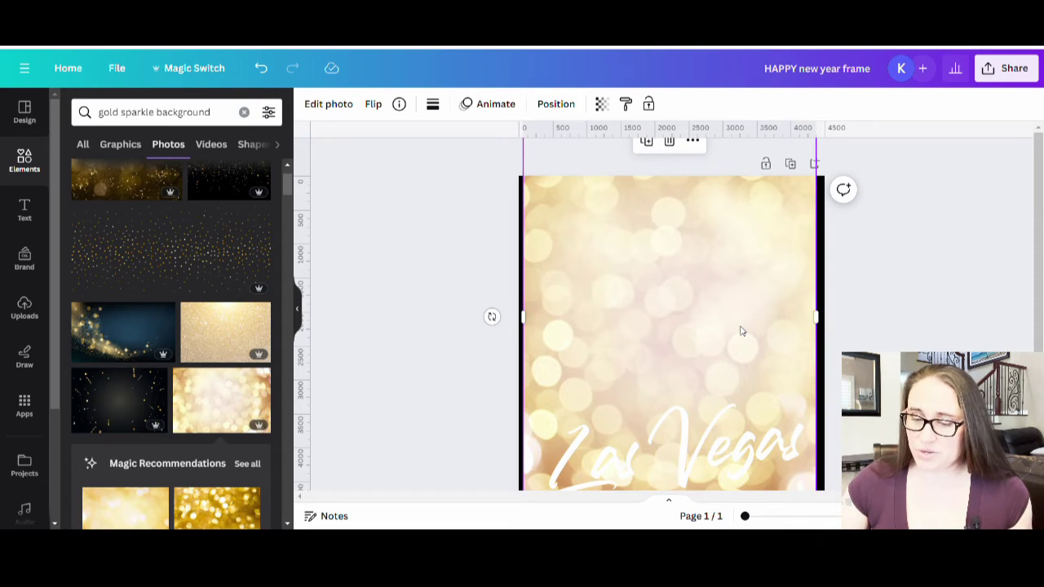
{"action": "key", "text": "ctrl+]"}
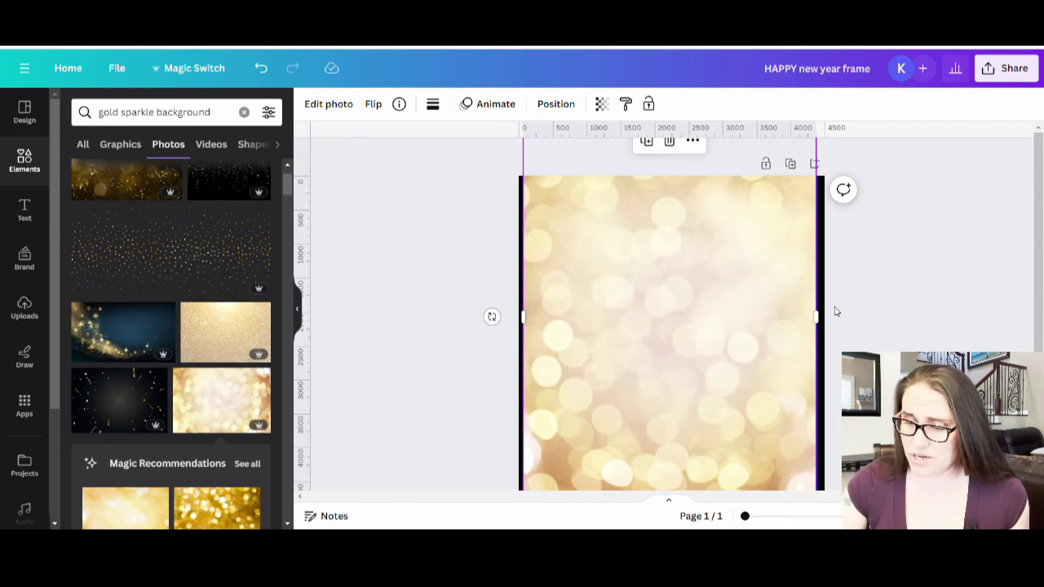
Drag the gold bokeh photo until its edges meet the page edges and no black border shows.
{"action": "left_click", "coordinate": [879, 289]}
{"action": "scroll", "coordinate": [903, 237], "scroll_direction": "down", "scroll_amount": 2}
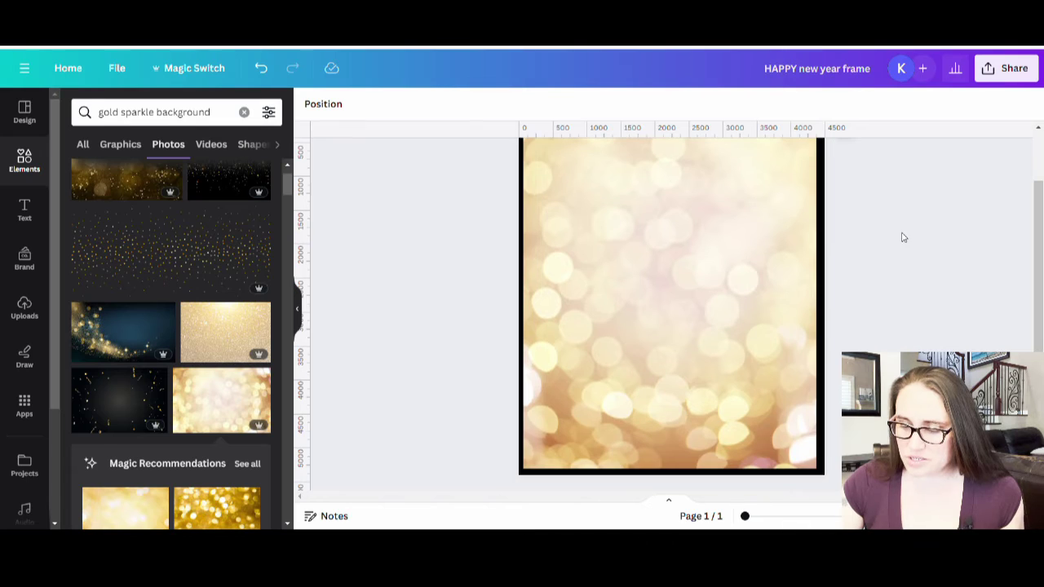
{"action": "left_click", "coordinate": [778, 288]}
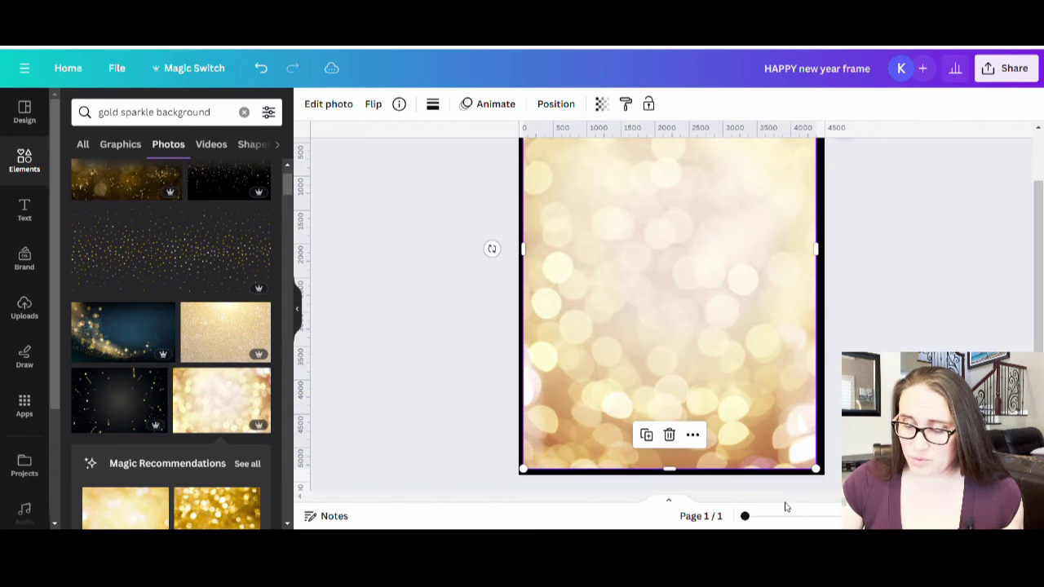
{"action": "left_click", "coordinate": [812, 469]}
{"action": "left_click", "coordinate": [812, 469]}
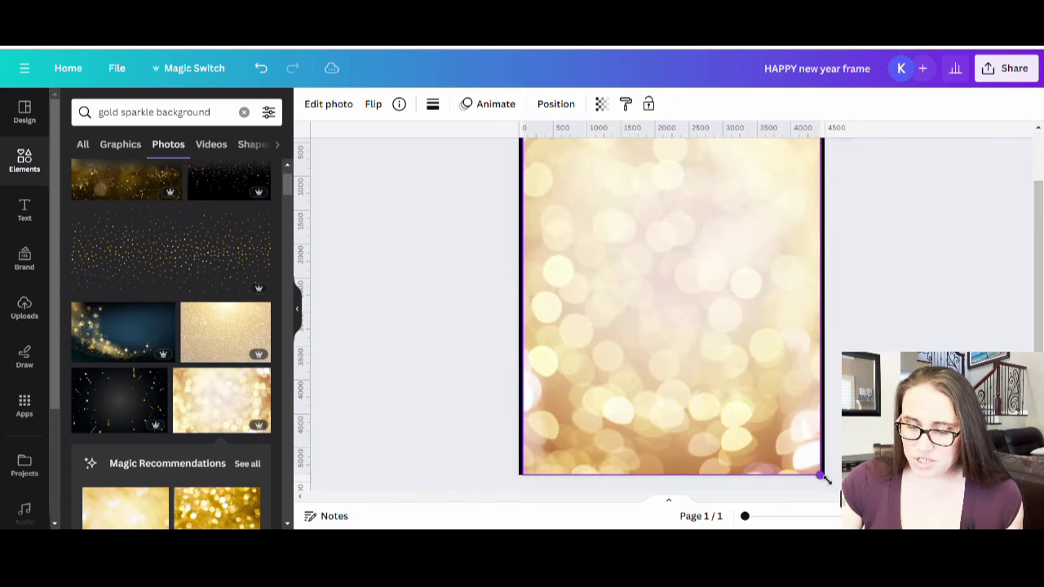
{"action": "left_click_drag", "start_coordinate": [820, 481], "coordinate": [781, 423]}
{"action": "scroll", "coordinate": [734, 367], "scroll_direction": "up", "scroll_amount": 2}
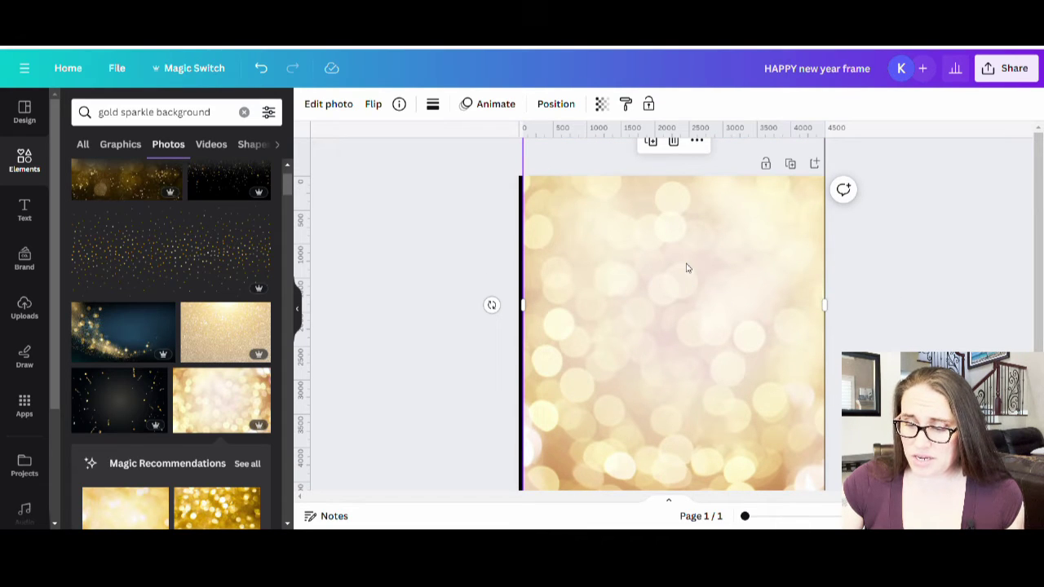
{"action": "left_click_drag", "start_coordinate": [703, 292], "coordinate": [701, 305]}
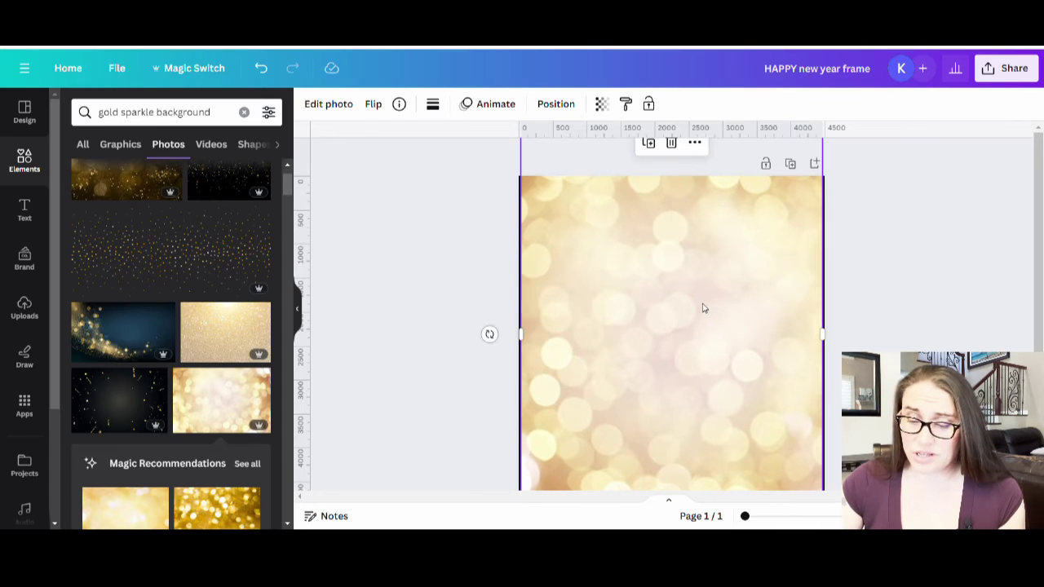
Adjust the bokeh photo's transparency, trying 66 before settling at 100 for full opacity.
{"action": "left_click", "coordinate": [601, 105]}
{"action": "left_click_drag", "start_coordinate": [602, 159], "coordinate": [578, 160]}
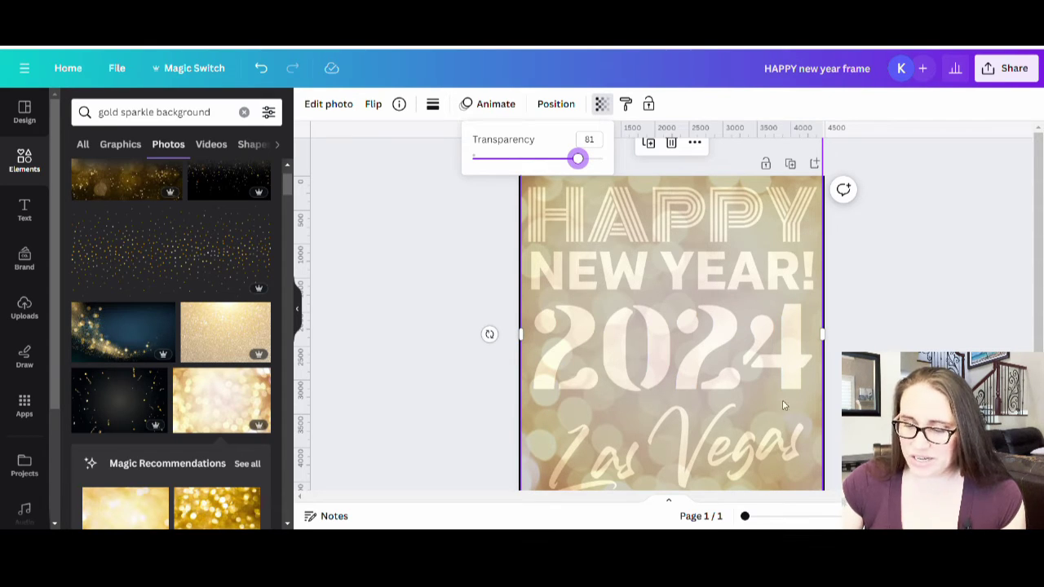
{"action": "scroll", "coordinate": [683, 420], "scroll_direction": "down", "scroll_amount": 2}
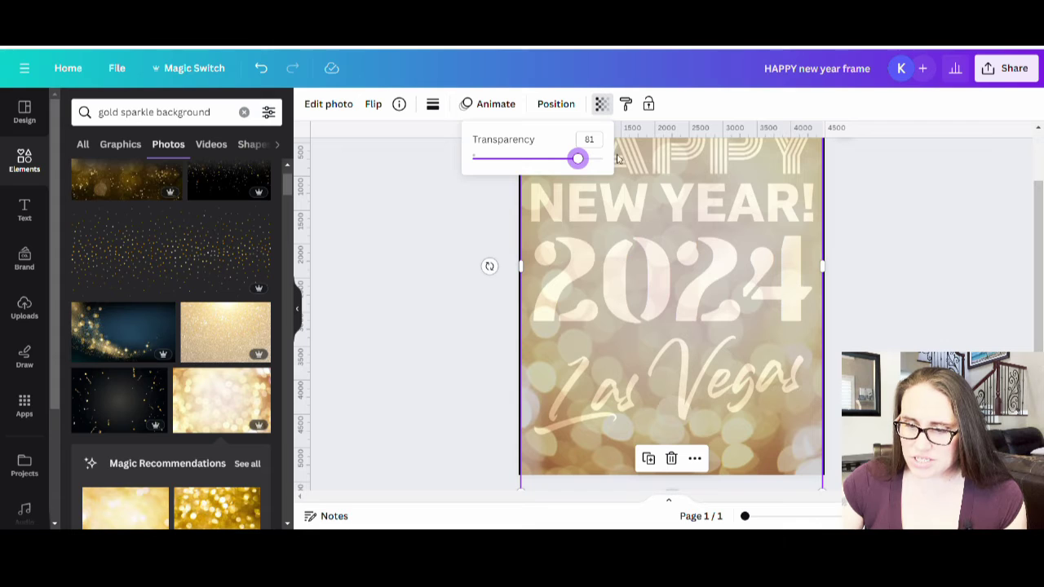
{"action": "left_click_drag", "start_coordinate": [575, 158], "coordinate": [596, 161]}
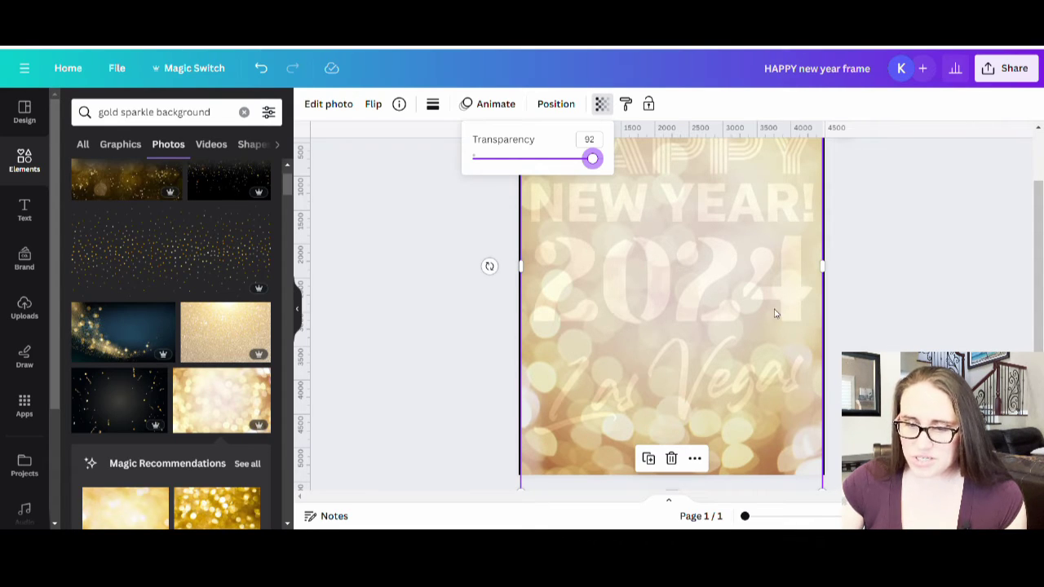
{"action": "scroll", "coordinate": [761, 266], "scroll_direction": "up", "scroll_amount": 2}
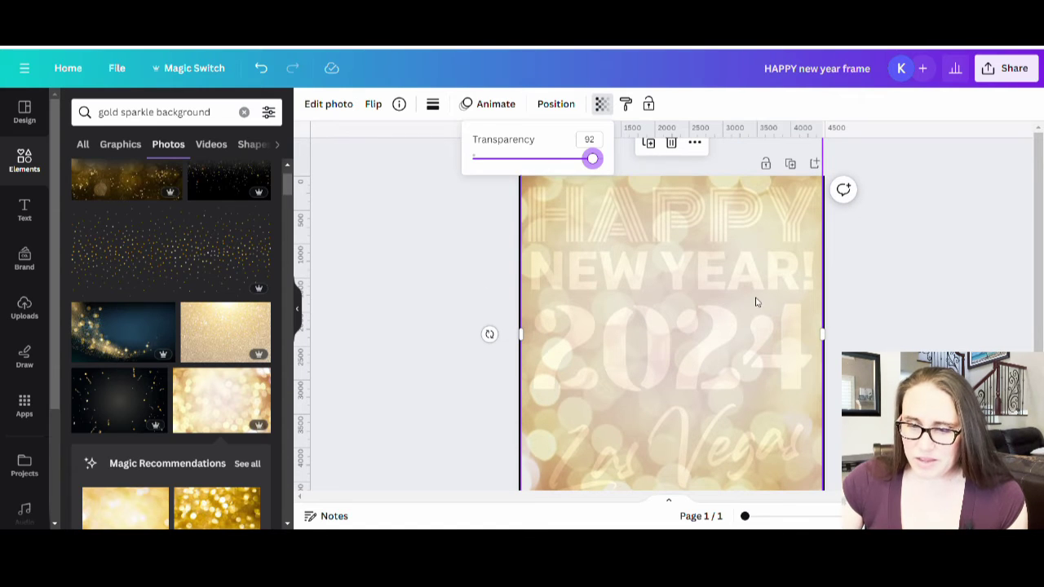
{"action": "left_click_drag", "start_coordinate": [594, 158], "coordinate": [618, 158]}
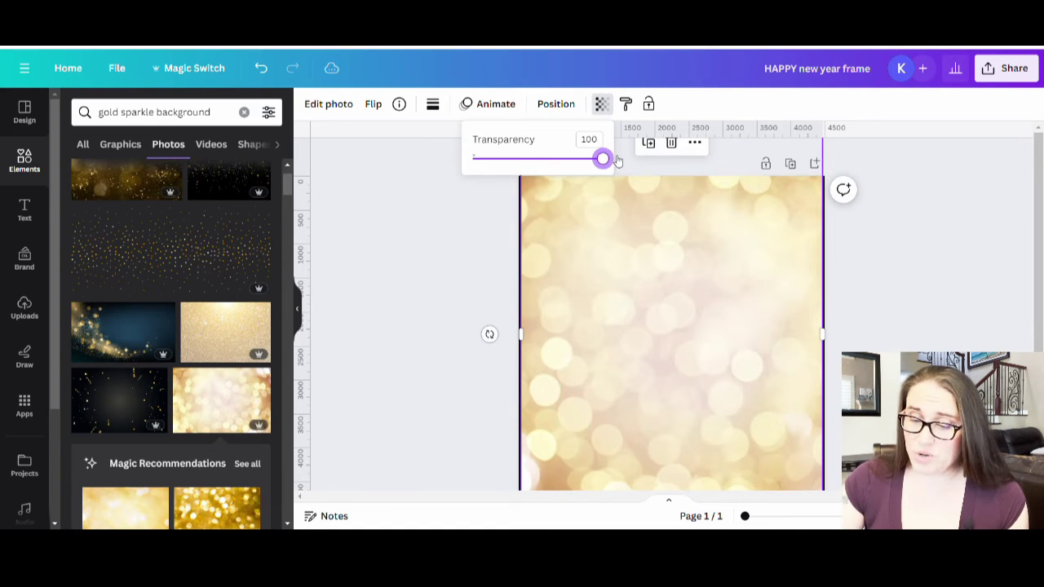
{"action": "key", "text": "Escape"}
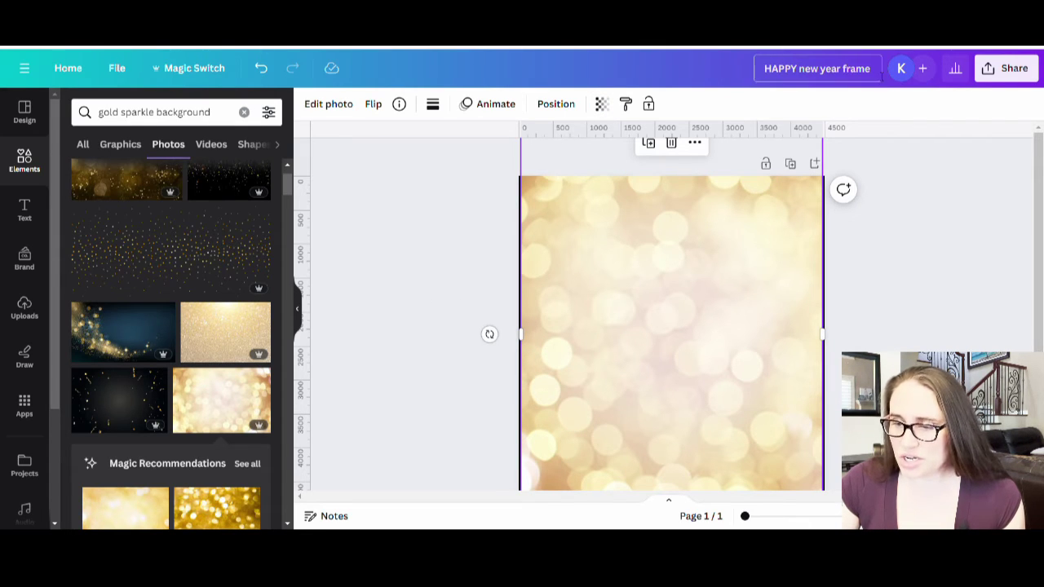
Retitle the design 'HAPPY new year mask', download it as a PNG, then remove the bokeh photo.
{"action": "left_click_drag", "start_coordinate": [872, 71], "coordinate": [844, 74]}
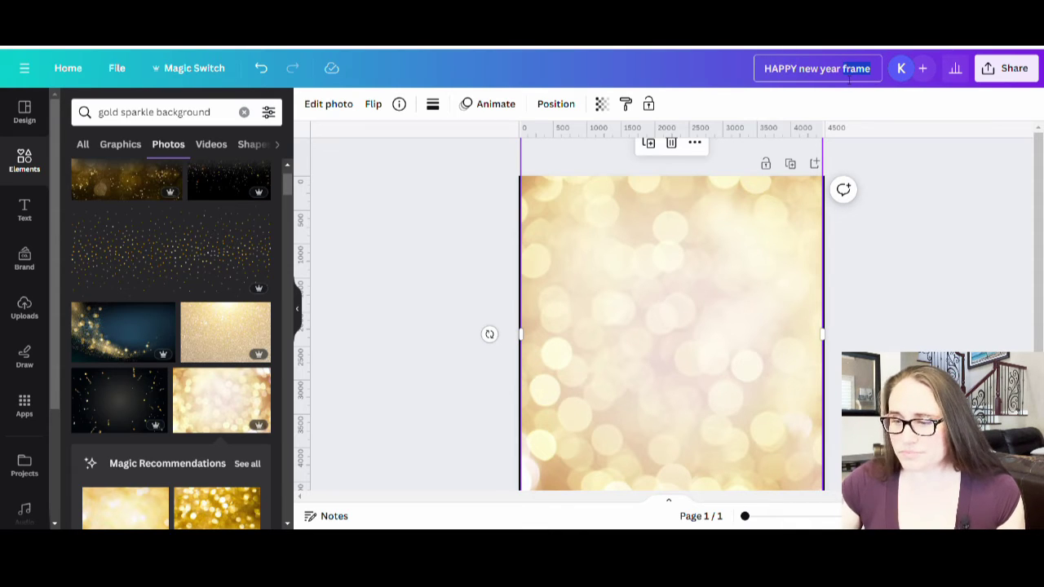
{"action": "type", "text": "mask"}
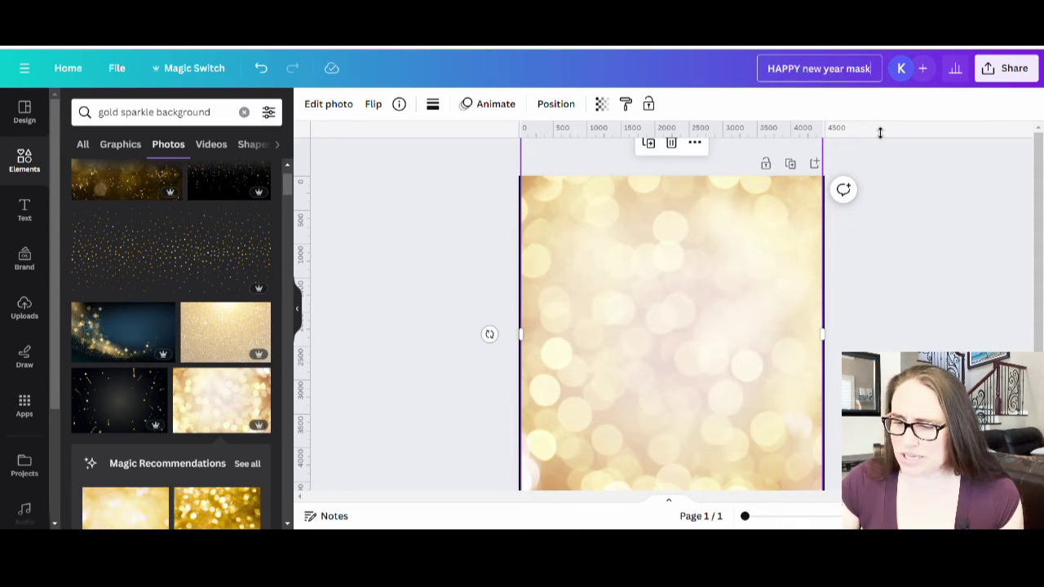
{"action": "left_click", "coordinate": [1012, 69]}
{"action": "left_click", "coordinate": [819, 410]}
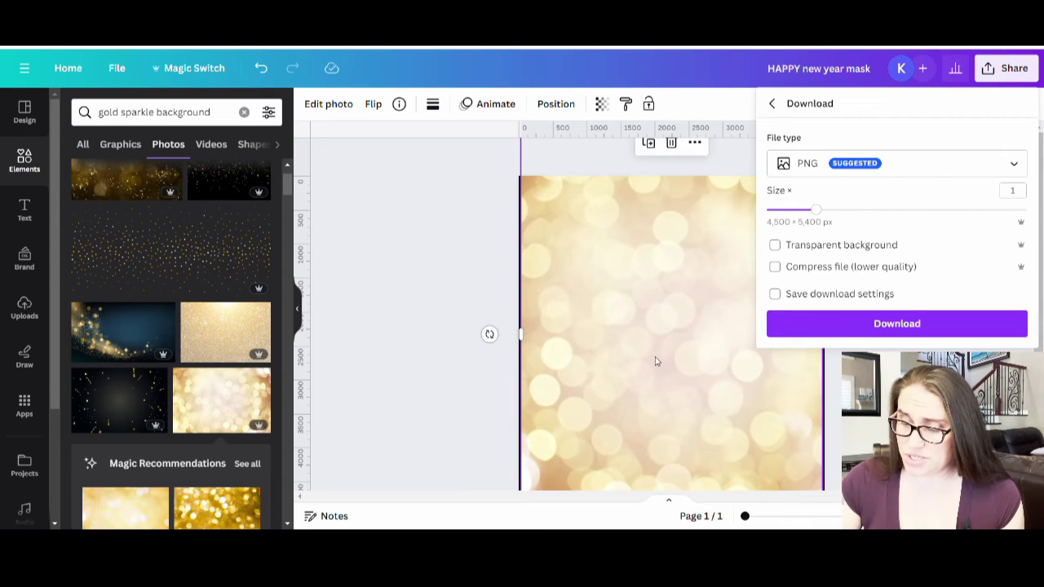
{"action": "left_click", "coordinate": [921, 324]}
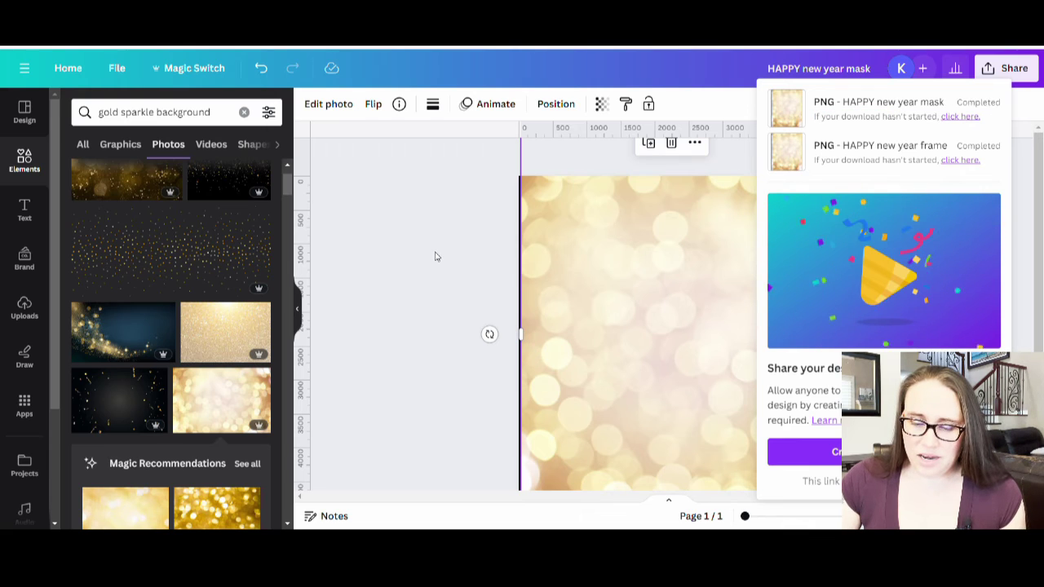
{"action": "left_click", "coordinate": [432, 248]}
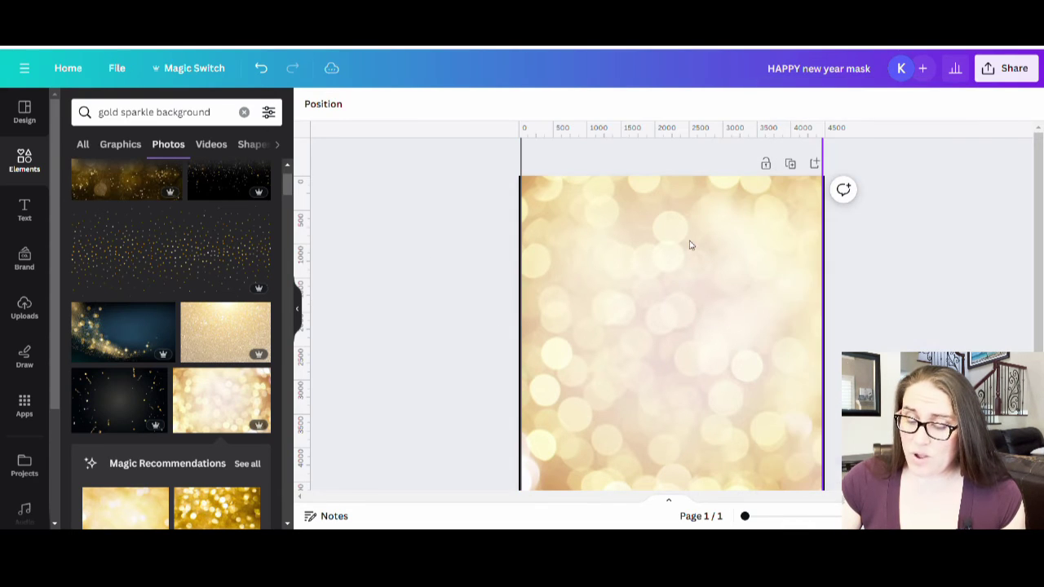
{"action": "key", "text": "ctrl+z"}
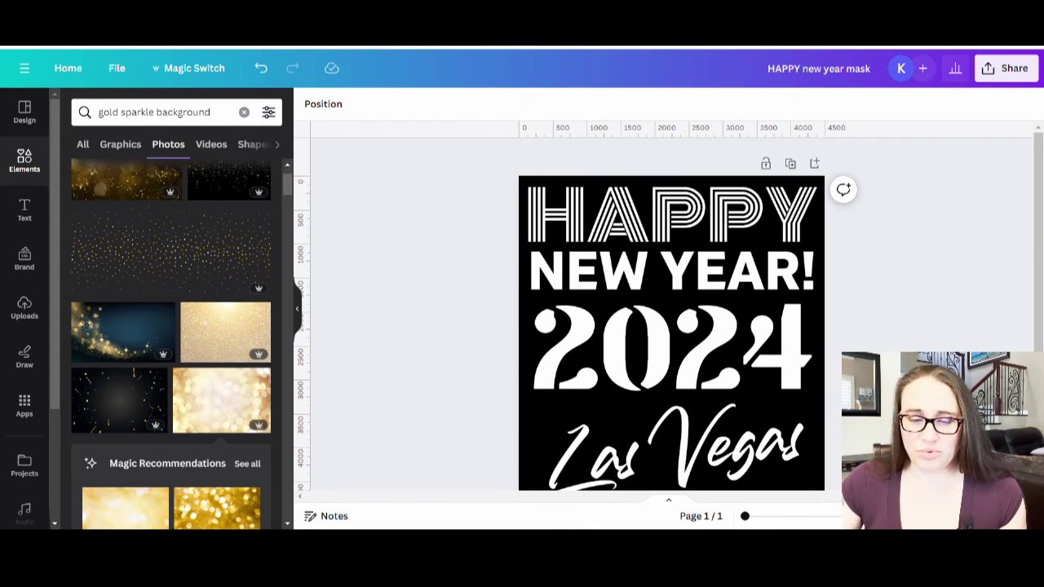
Search Google for 'photopea' in a new Chrome tab and open the Photopea editor.
{"action": "key", "text": "ctrl+t"}
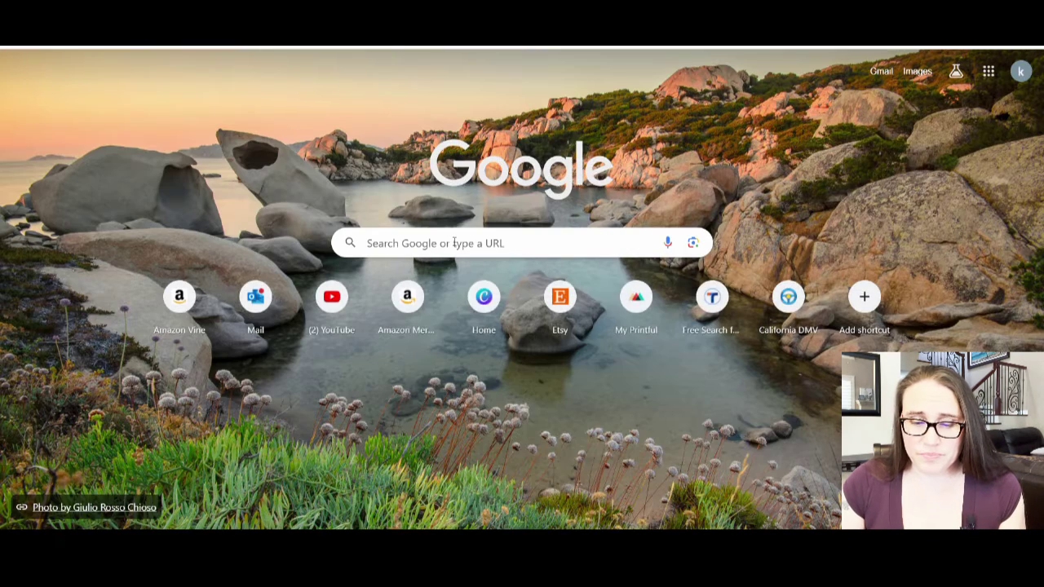
{"action": "left_click", "coordinate": [454, 244]}
{"action": "type", "text": "phot"}
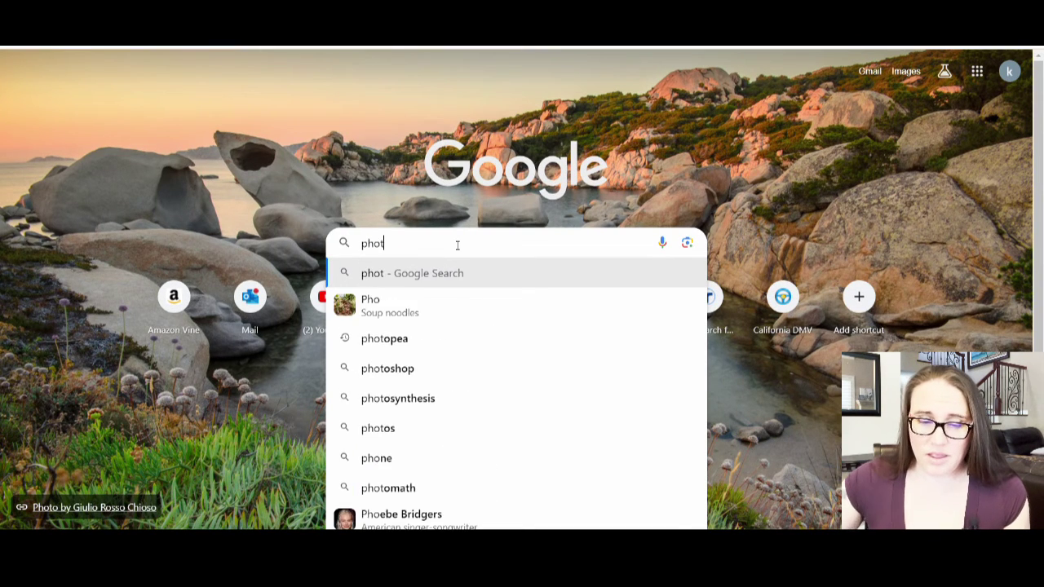
{"action": "type", "text": "opea"}
{"action": "key", "text": "Return"}
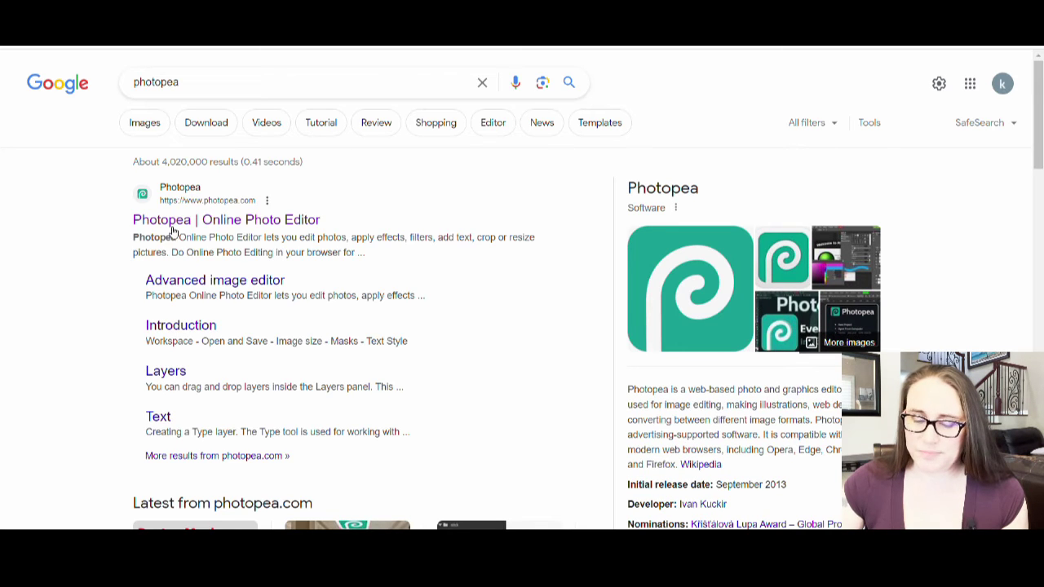
{"action": "left_click", "coordinate": [172, 228]}
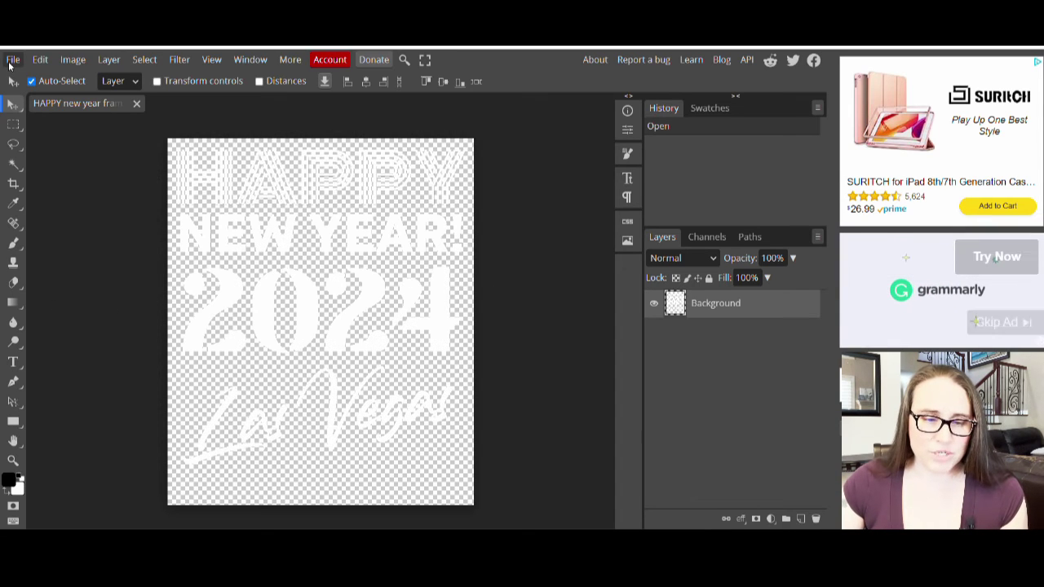
Place the 'HAPPY new year mask' PNG into the Photopea document with Open & Place.
{"action": "left_click", "coordinate": [12, 62]}
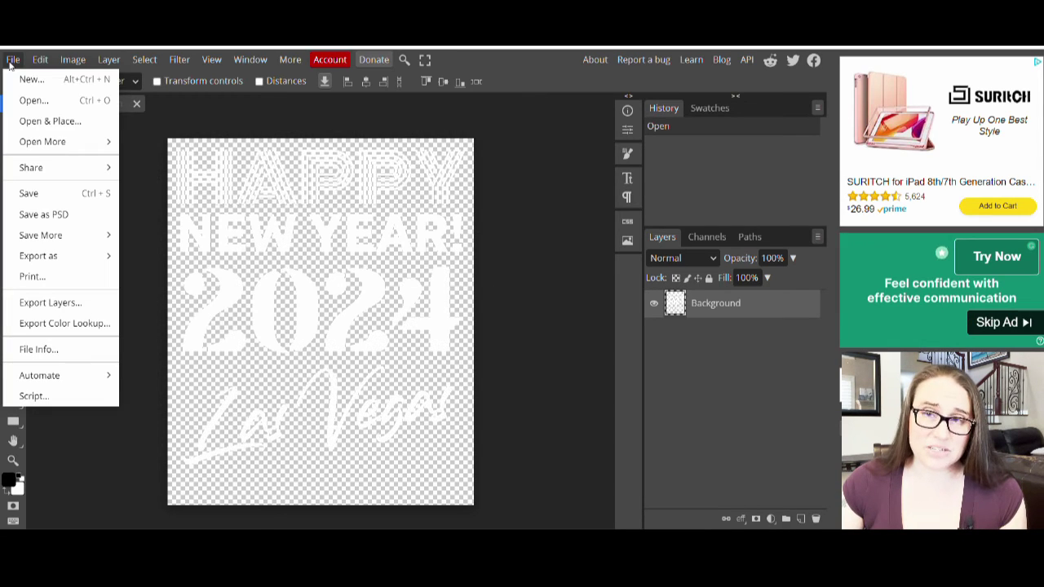
{"action": "left_click", "coordinate": [29, 122]}
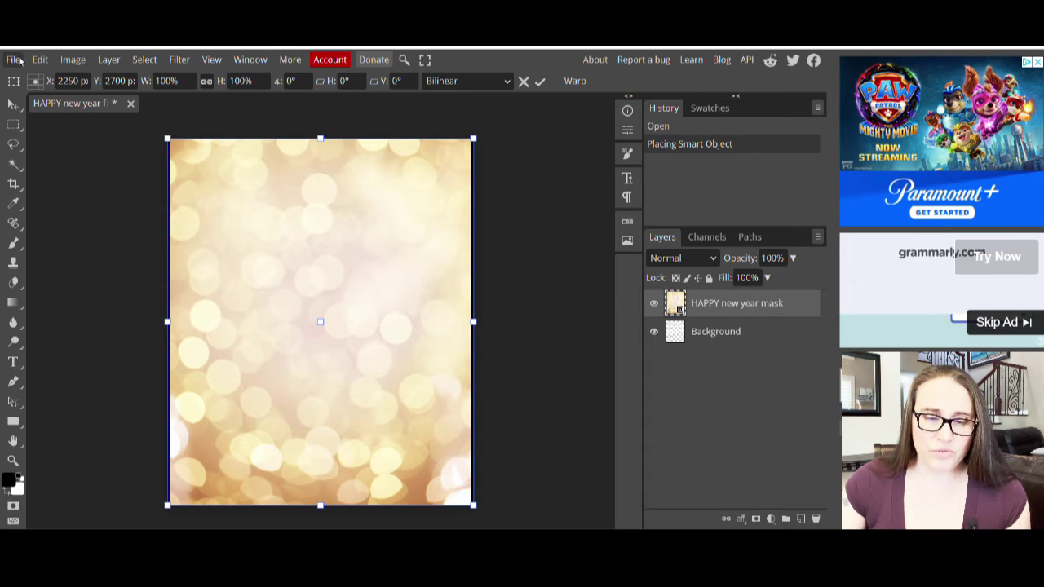
Apply Layer > Clipping Mask to clip the bokeh layer to the text layer below.
{"action": "left_click", "coordinate": [109, 59]}
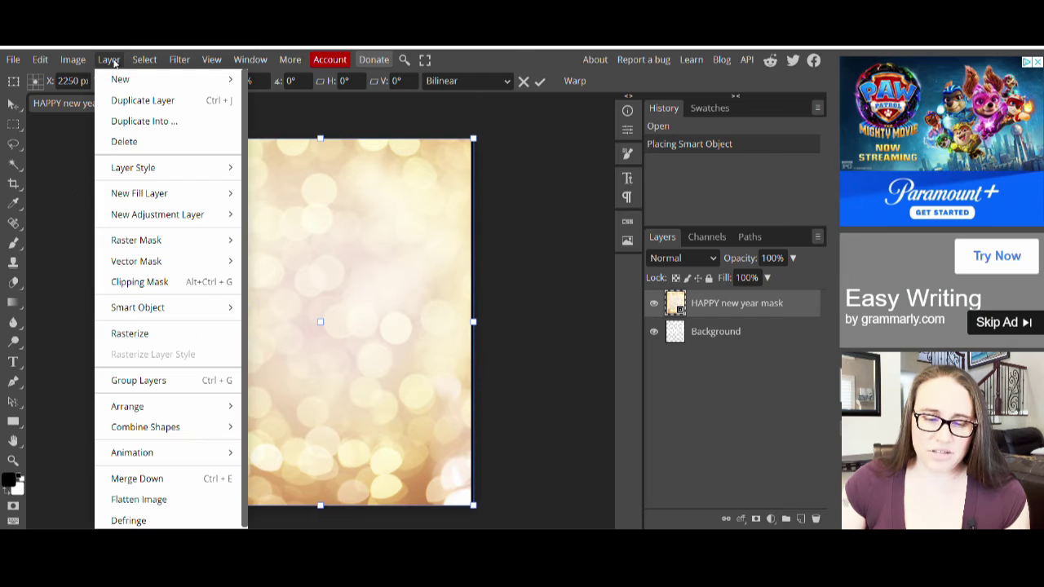
{"action": "left_click", "coordinate": [152, 283]}
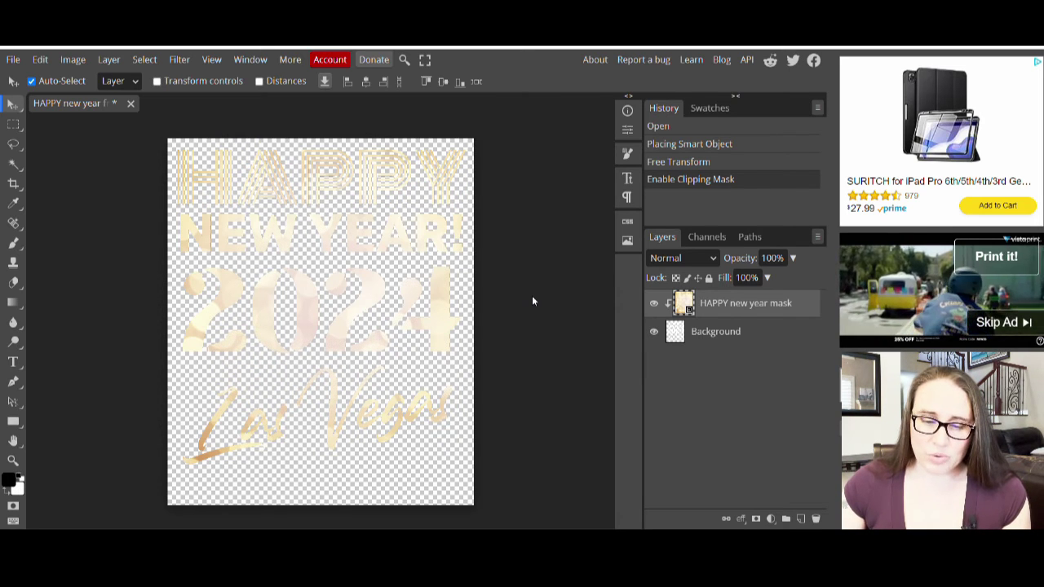
Export the clipped design as a 4500 × 5400 PNG through Save for web.
{"action": "left_click", "coordinate": [12, 60]}
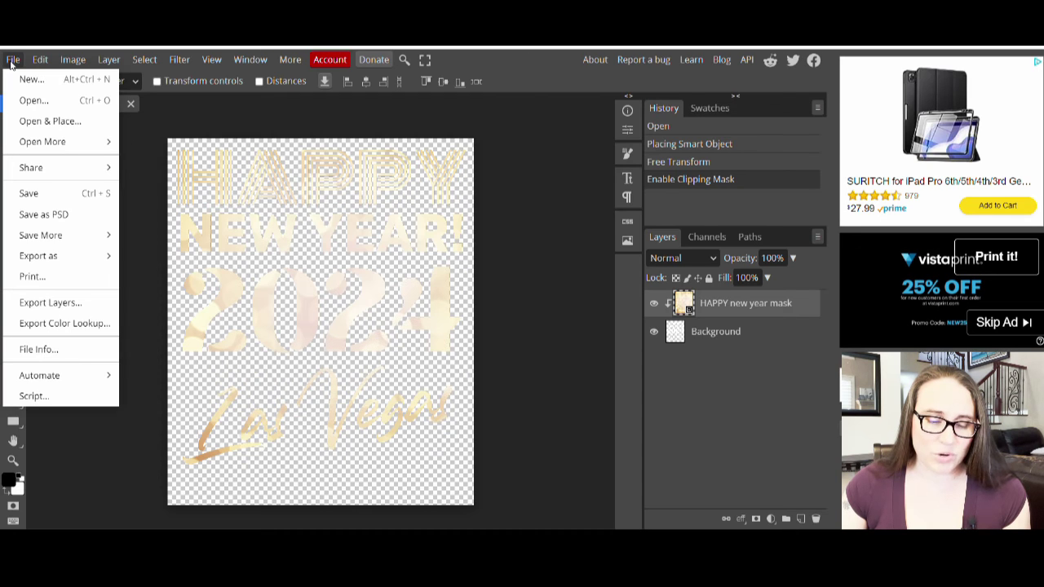
{"action": "mouse_move", "coordinate": [30, 257]}
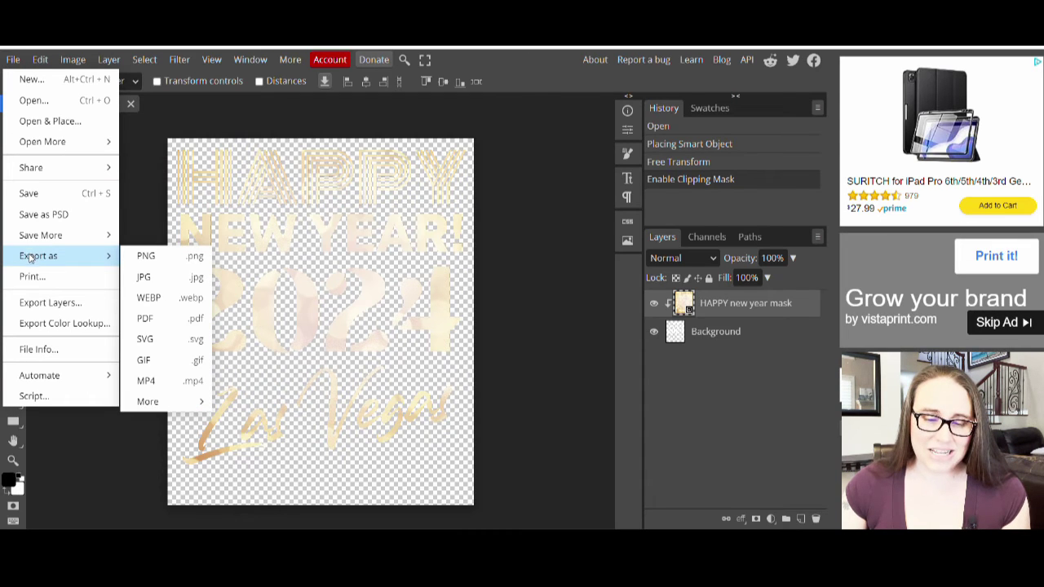
{"action": "left_click", "coordinate": [154, 266]}
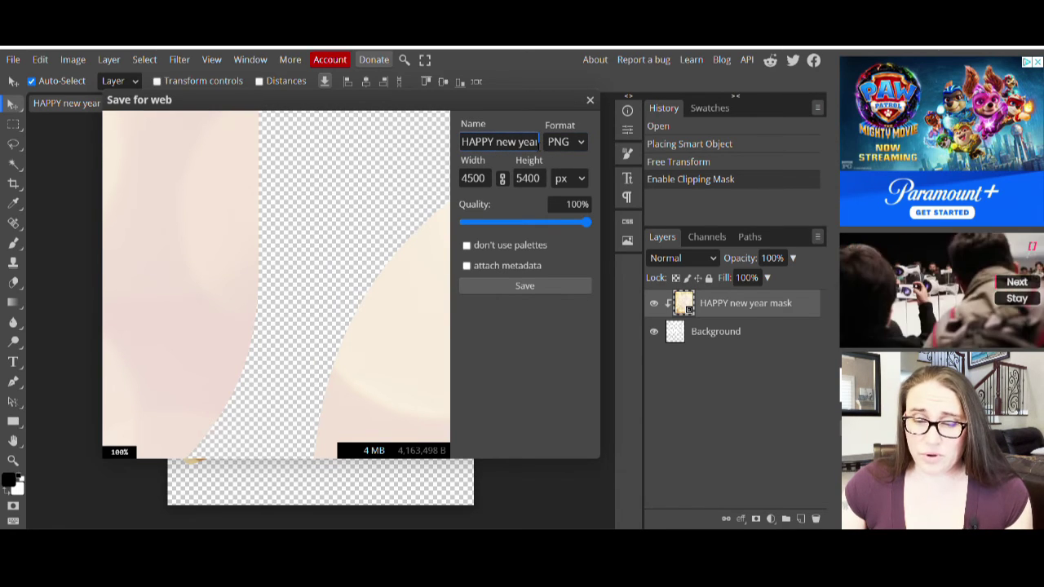
{"action": "left_click", "coordinate": [478, 181]}
{"action": "left_click", "coordinate": [528, 180]}
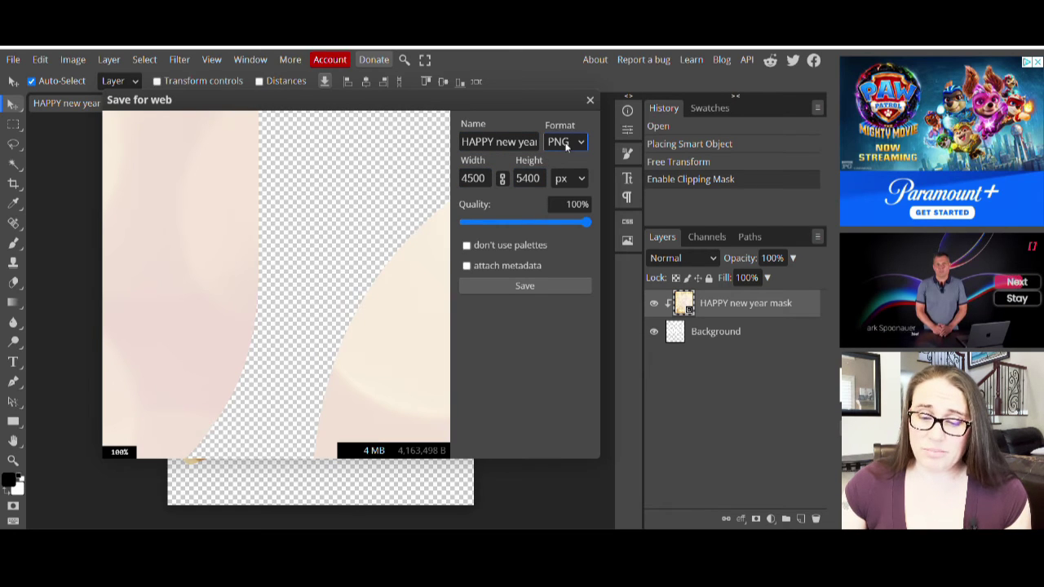
{"action": "left_click", "coordinate": [522, 289]}
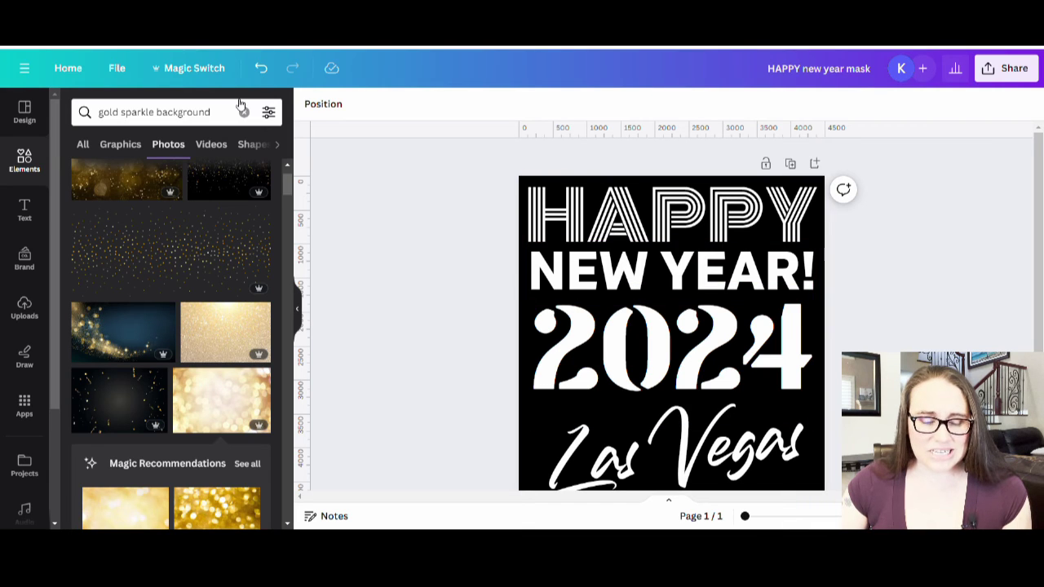
Open Canva's Uploads panel to show the uploaded images, including the Las Vegas PNG.
{"action": "left_click", "coordinate": [25, 307]}
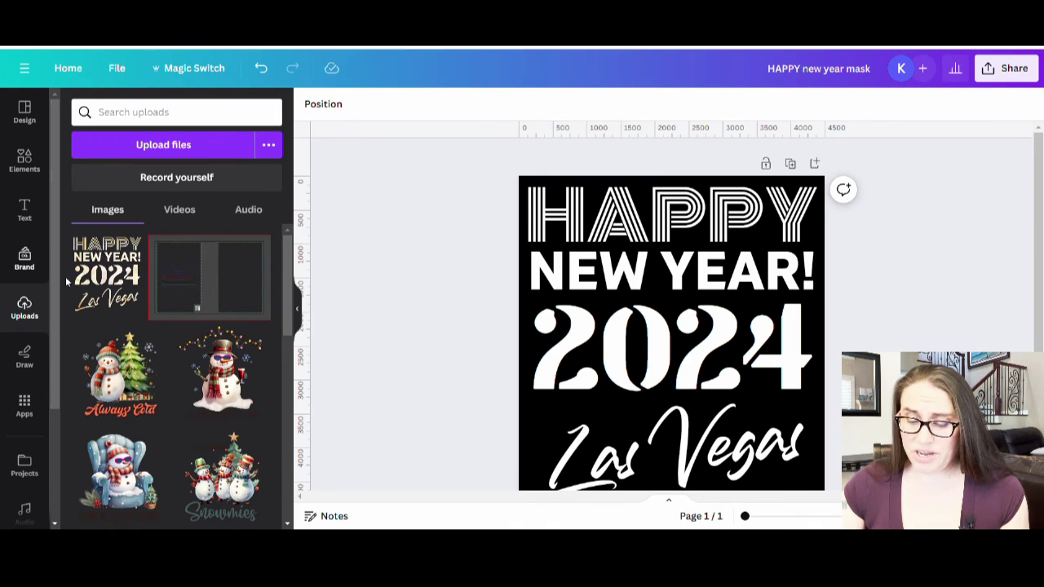
Add a second page and place the gold New Year poster upload on it.
{"action": "scroll", "coordinate": [1041, 322], "scroll_direction": "down", "scroll_amount": 2}
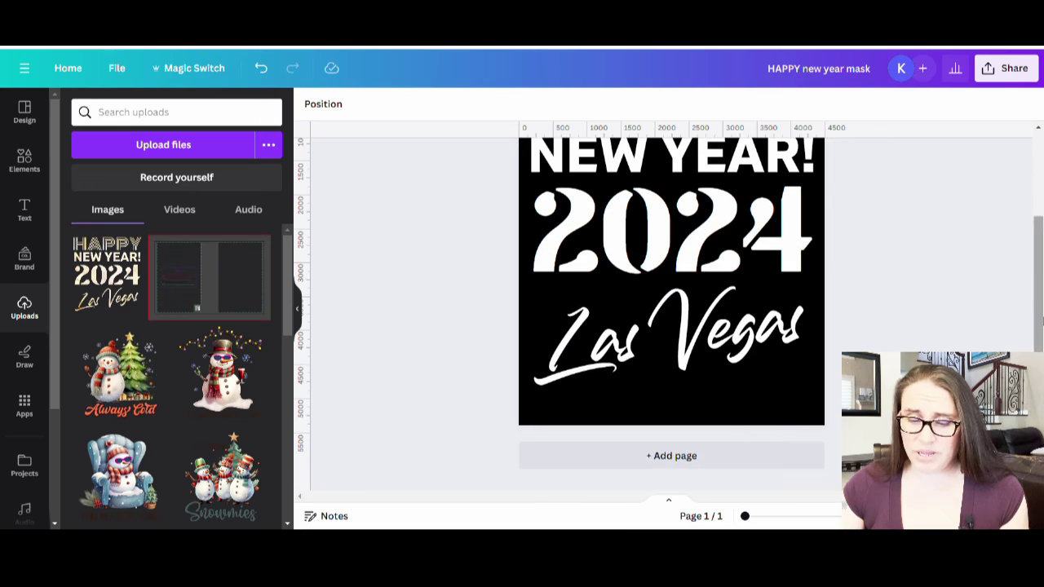
{"action": "left_click", "coordinate": [682, 457]}
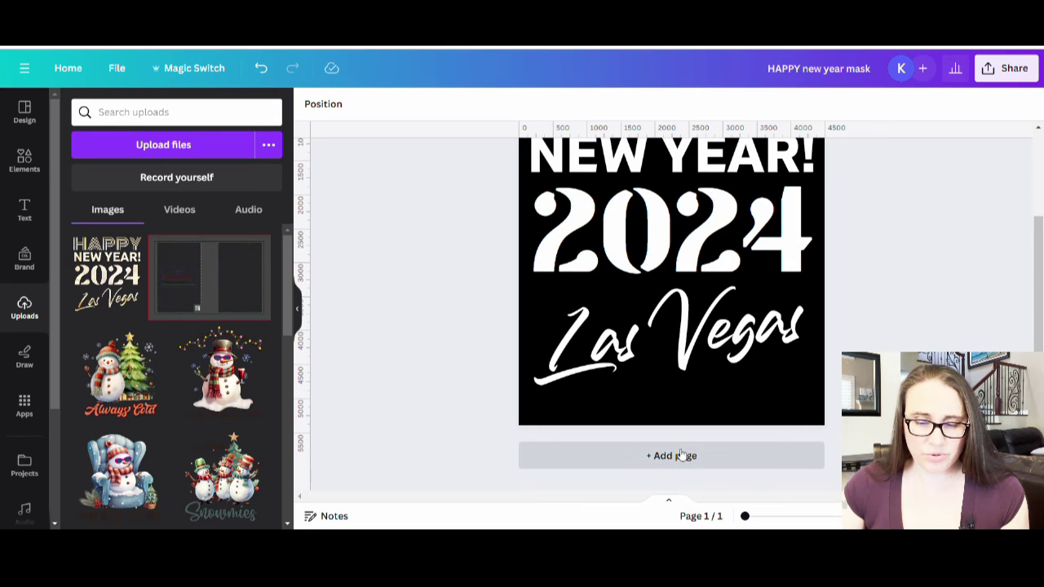
{"action": "left_click", "coordinate": [107, 269]}
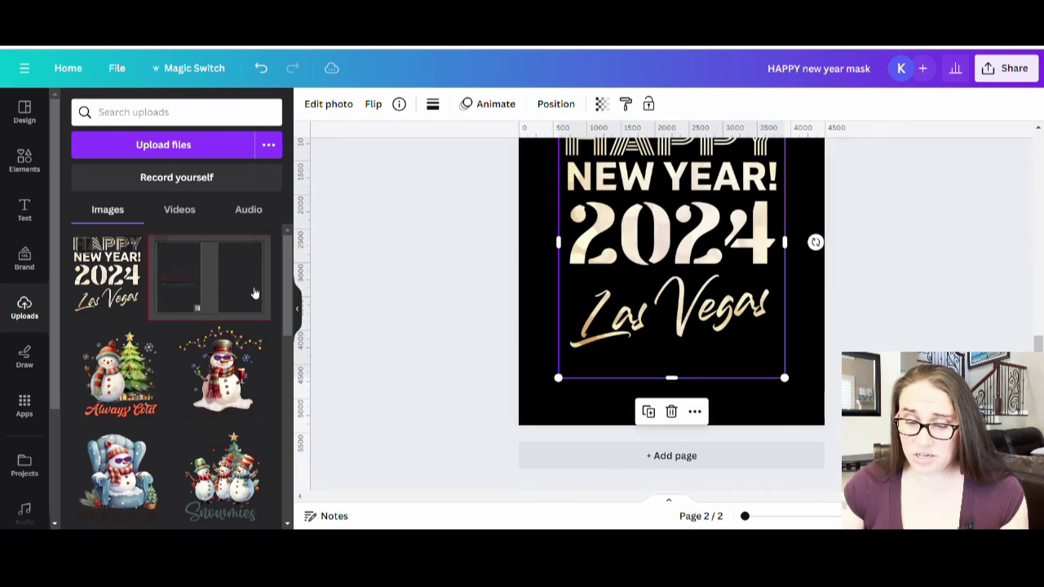
Snap the poster to page 2's top-left corner and enlarge it to fill the page width.
{"action": "left_click", "coordinate": [298, 308]}
{"action": "left_click_drag", "start_coordinate": [557, 364], "coordinate": [527, 326]}
{"action": "left_click_drag", "start_coordinate": [510, 471], "coordinate": [511, 453]}
{"action": "left_click_drag", "start_coordinate": [622, 454], "coordinate": [701, 499]}
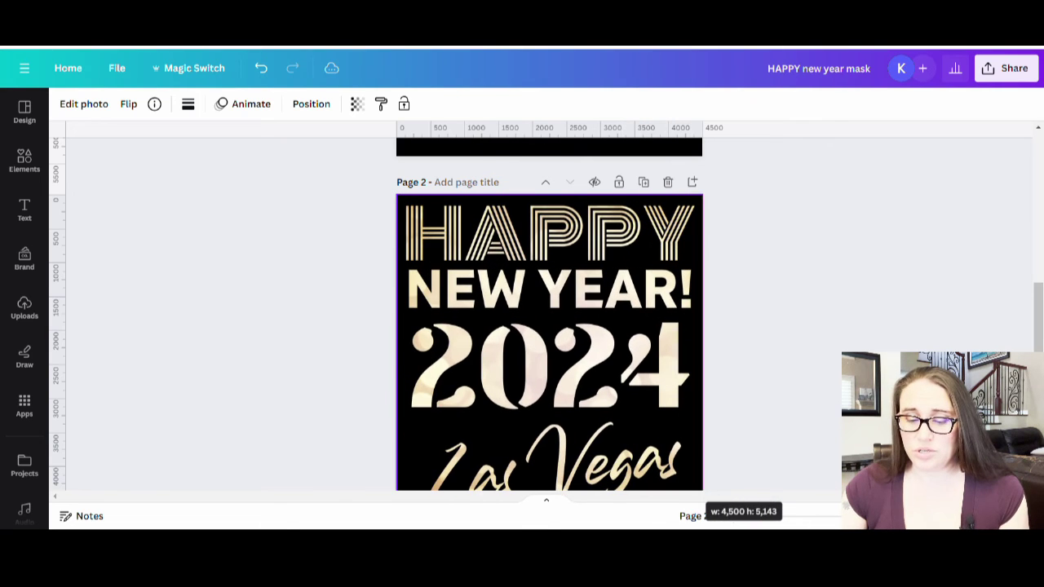
{"action": "left_click", "coordinate": [816, 380]}
{"action": "scroll", "coordinate": [814, 383], "scroll_direction": "down", "scroll_amount": 1}
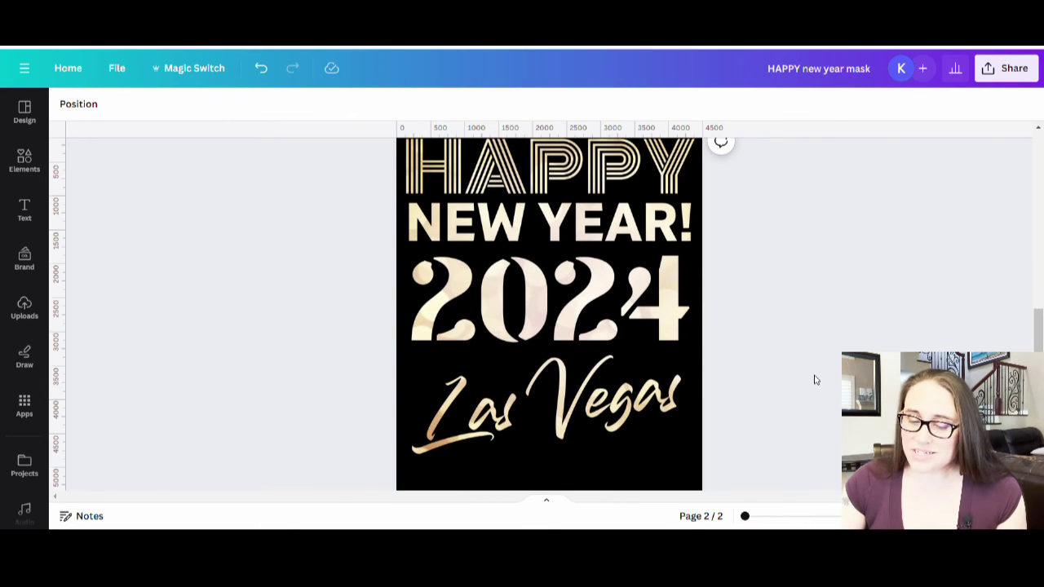
{"action": "scroll", "coordinate": [815, 380], "scroll_direction": "up", "scroll_amount": 1}
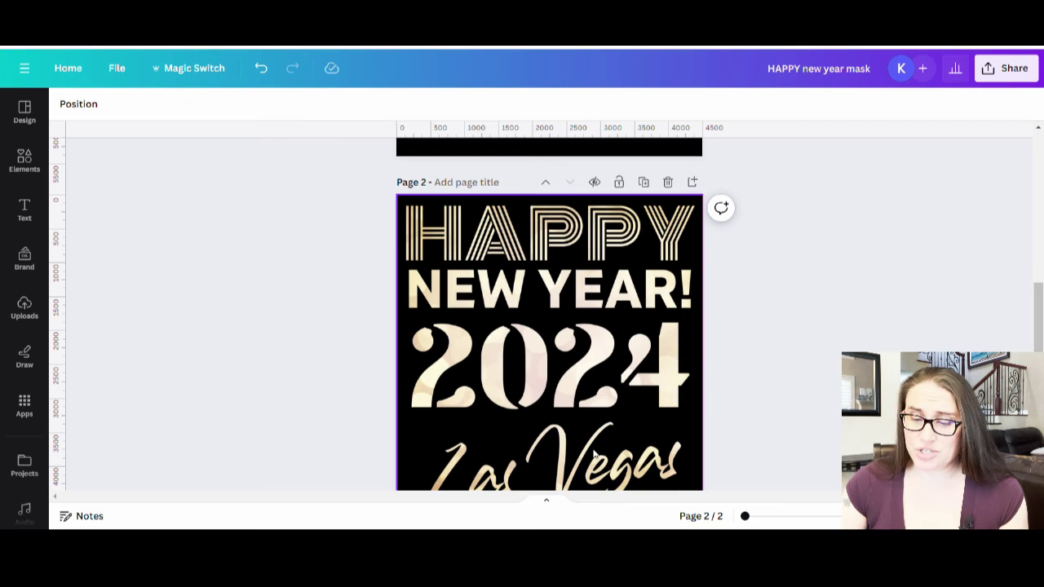
{"action": "scroll", "coordinate": [605, 420], "scroll_direction": "up", "scroll_amount": 4}
{"action": "scroll", "coordinate": [669, 351], "scroll_direction": "up", "scroll_amount": 1}
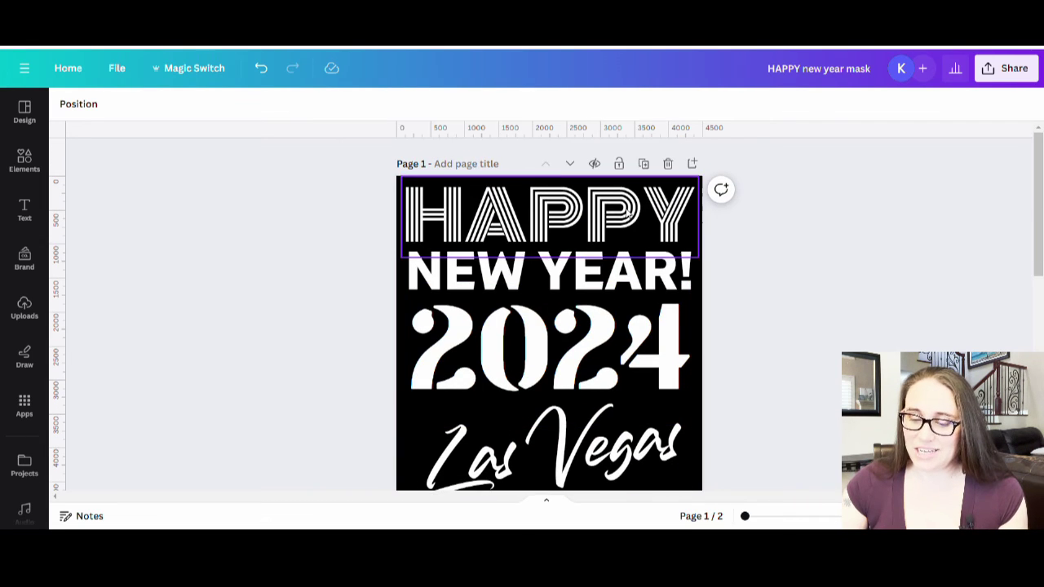
{"action": "scroll", "coordinate": [641, 301], "scroll_direction": "down", "scroll_amount": 5}
{"action": "scroll", "coordinate": [641, 323], "scroll_direction": "down", "scroll_amount": 2}
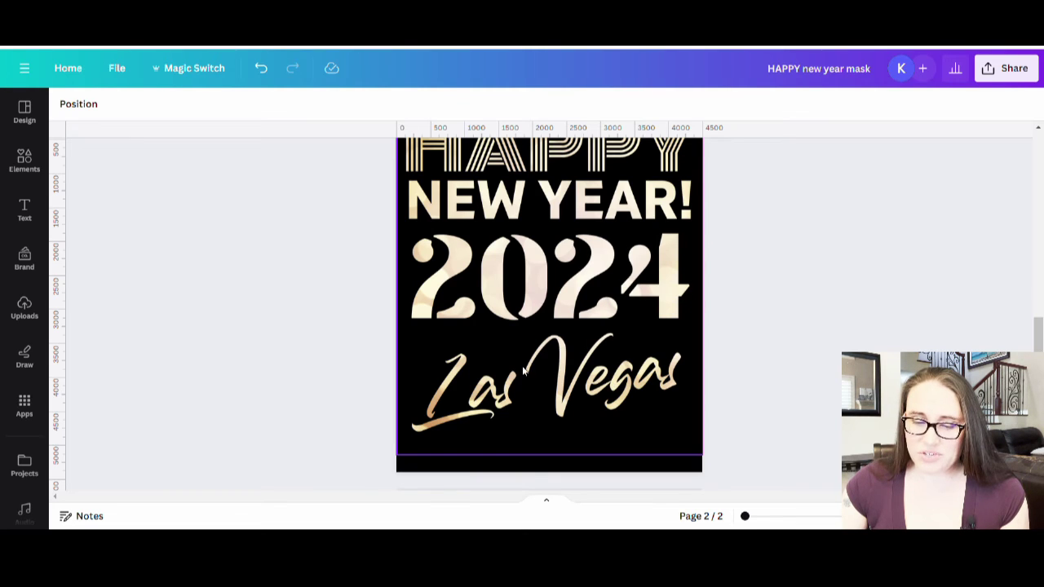
{"action": "scroll", "coordinate": [522, 366], "scroll_direction": "up", "scroll_amount": 2}
{"action": "scroll", "coordinate": [410, 337], "scroll_direction": "down", "scroll_amount": 1}
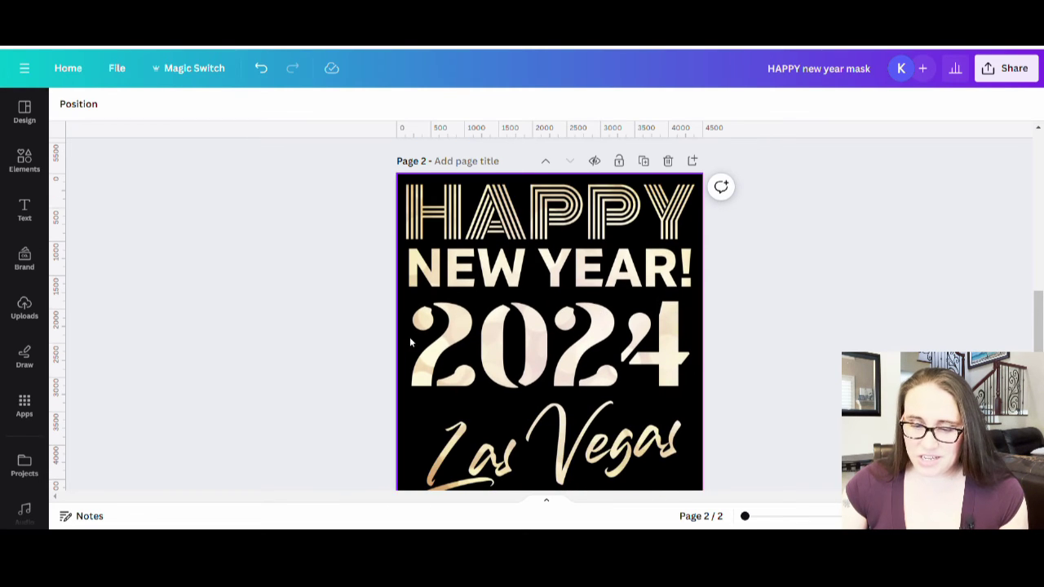
{"action": "scroll", "coordinate": [641, 310], "scroll_direction": "down", "scroll_amount": 1}
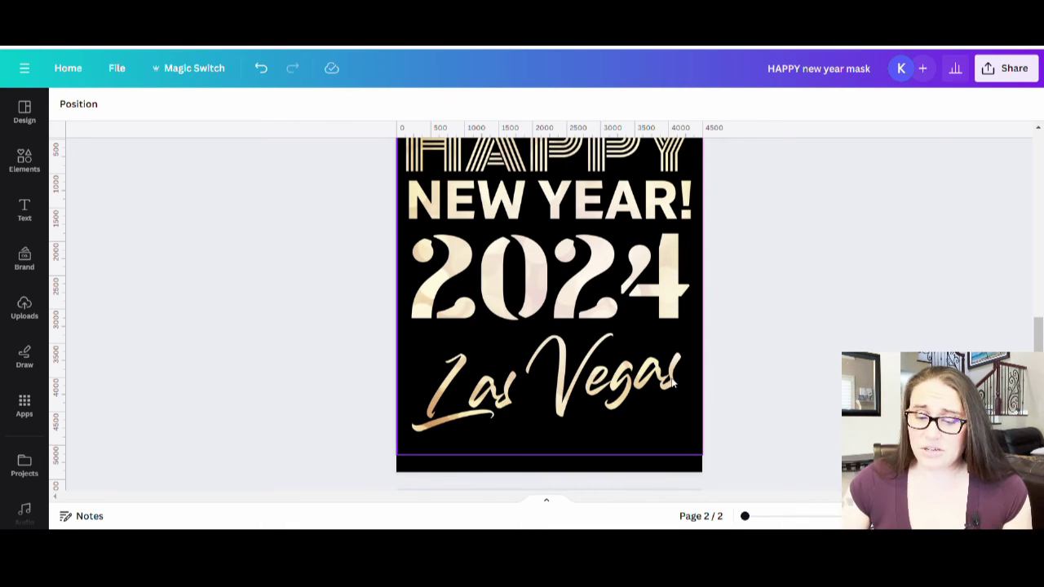
{"action": "scroll", "coordinate": [806, 342], "scroll_direction": "up", "scroll_amount": 3}
{"action": "scroll", "coordinate": [646, 328], "scroll_direction": "down", "scroll_amount": 2}
{"action": "scroll", "coordinate": [647, 327], "scroll_direction": "down", "scroll_amount": 1}
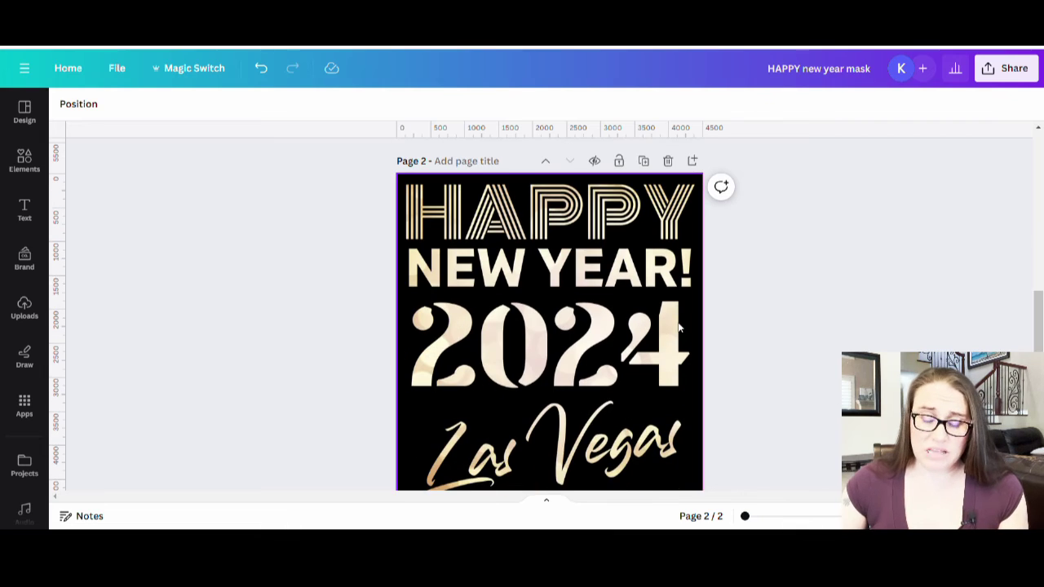
Open the poster's photo adjustments and nudge the brightness up.
{"action": "left_click", "coordinate": [551, 263]}
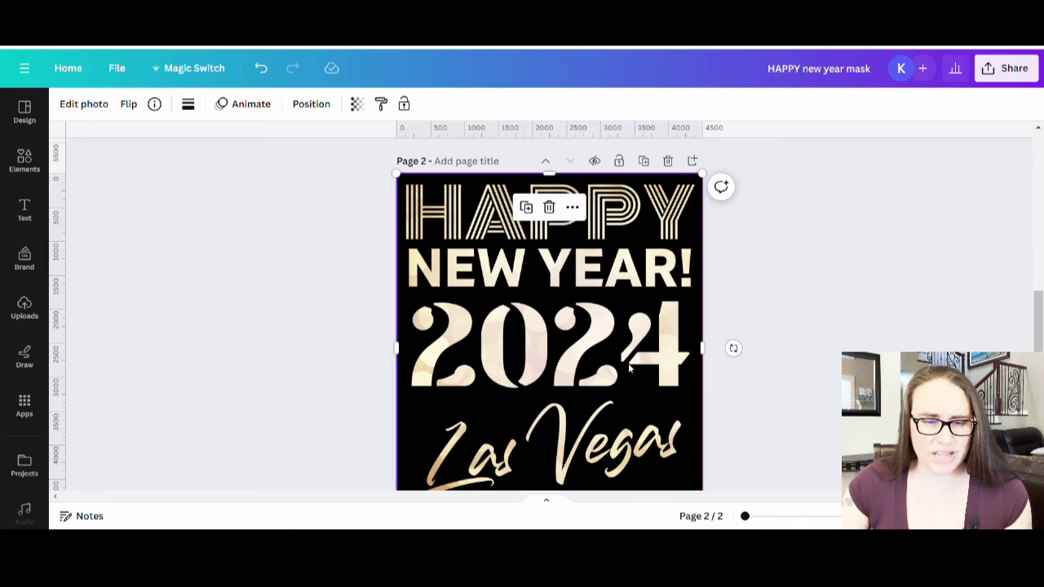
{"action": "left_click", "coordinate": [92, 108]}
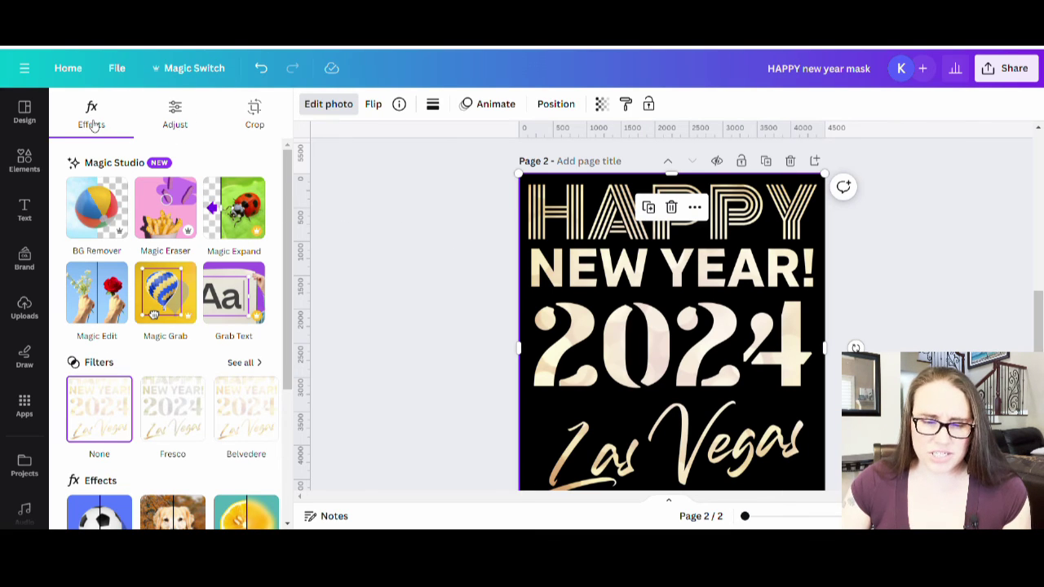
{"action": "left_click", "coordinate": [187, 120]}
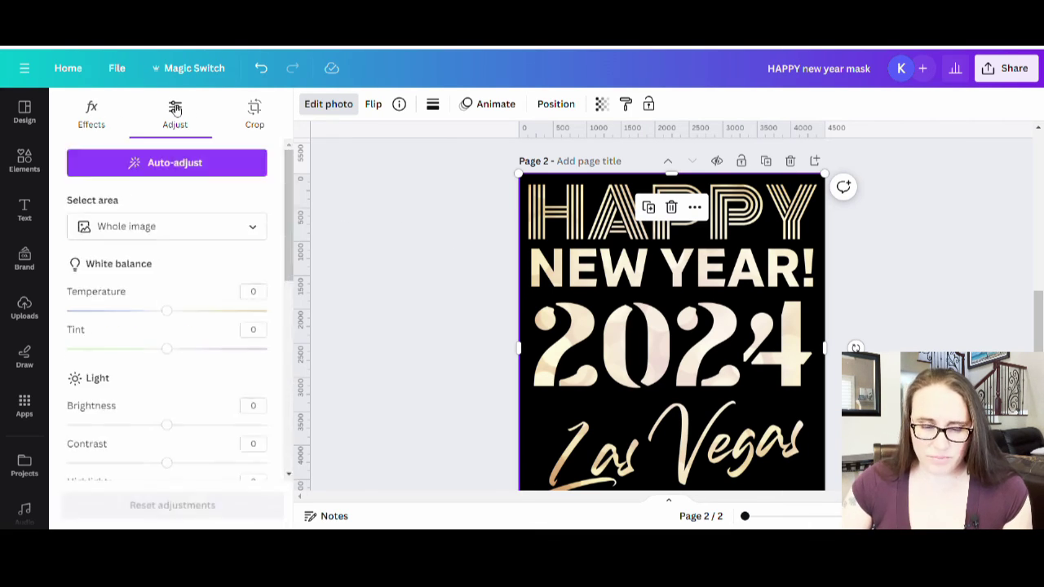
{"action": "scroll", "coordinate": [345, 416], "scroll_direction": "down", "scroll_amount": 2}
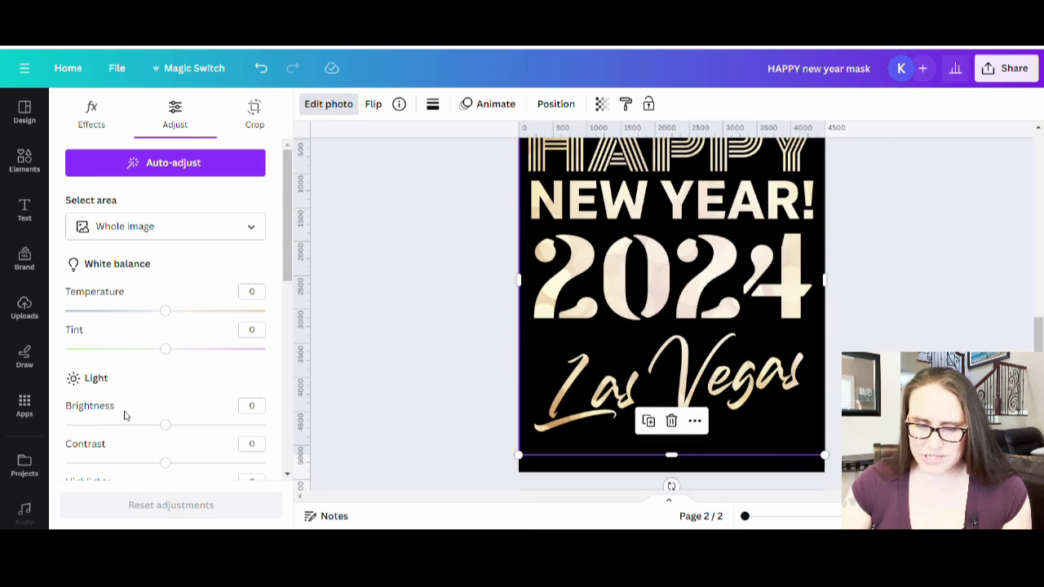
{"action": "mouse_move", "coordinate": [167, 425]}
{"action": "left_mouse_down"}
{"action": "mouse_move", "coordinate": [209, 435]}
{"action": "mouse_move", "coordinate": [106, 429]}
{"action": "mouse_move", "coordinate": [167, 428]}
{"action": "left_mouse_up"}
Raise the poster's vibrance to 38, saturation to 13 and contrast to 17.
{"action": "scroll", "coordinate": [229, 354], "scroll_direction": "down", "scroll_amount": 5}
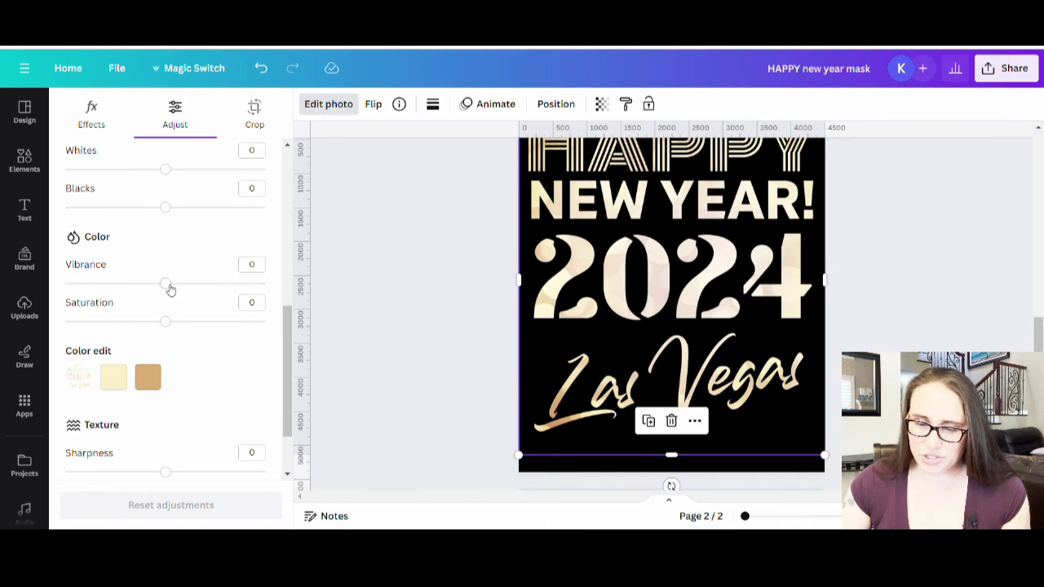
{"action": "left_click_drag", "start_coordinate": [165, 283], "coordinate": [207, 294]}
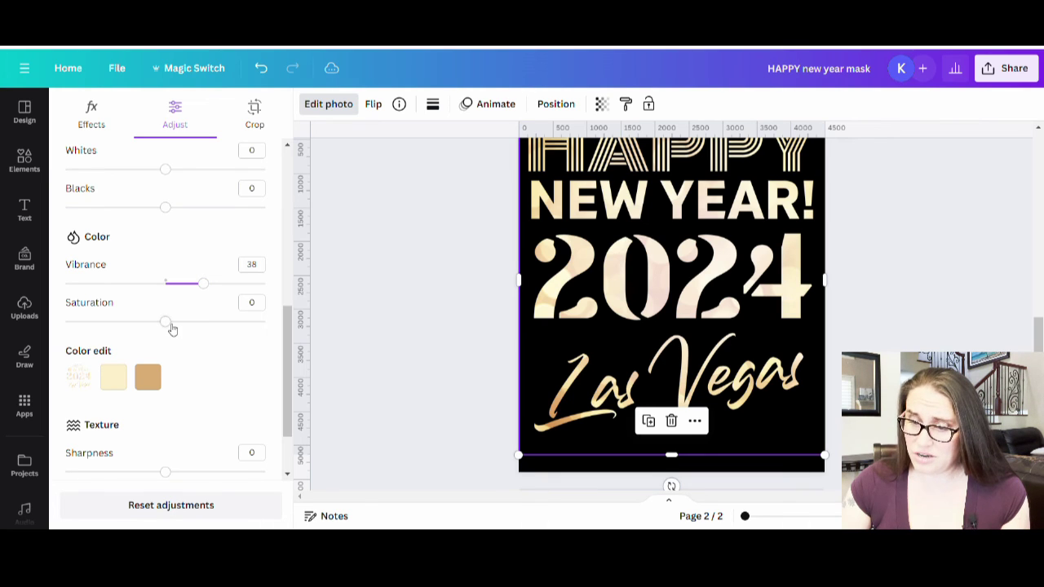
{"action": "left_click_drag", "start_coordinate": [167, 323], "coordinate": [181, 326]}
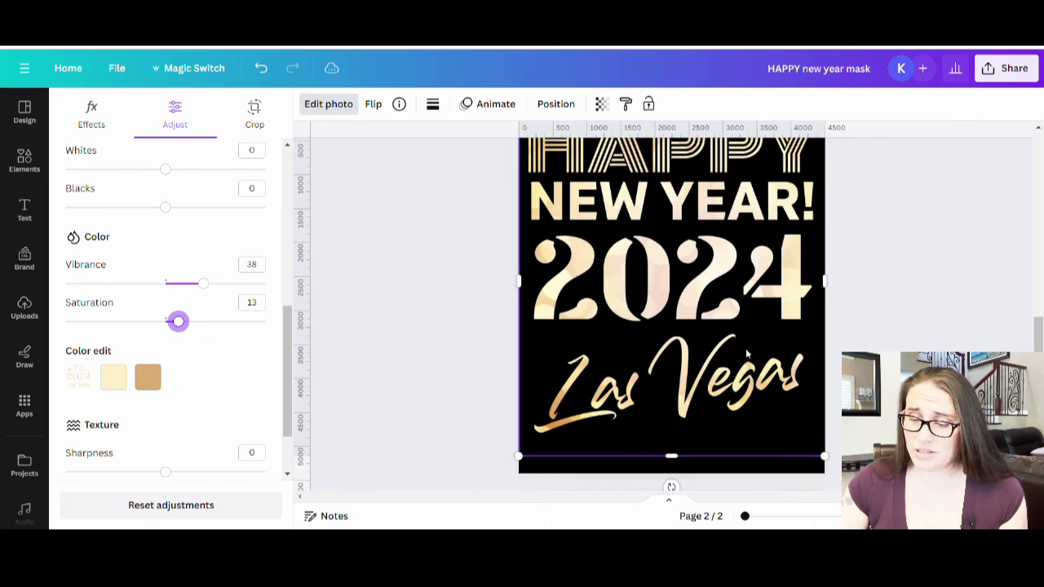
{"action": "scroll", "coordinate": [746, 348], "scroll_direction": "up", "scroll_amount": 1}
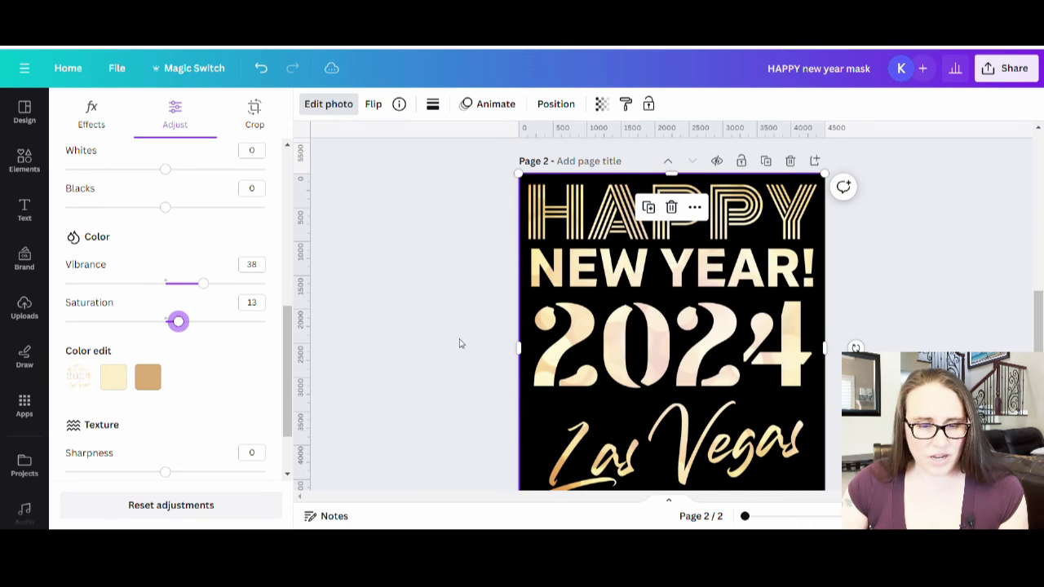
{"action": "scroll", "coordinate": [237, 324], "scroll_direction": "up", "scroll_amount": 2}
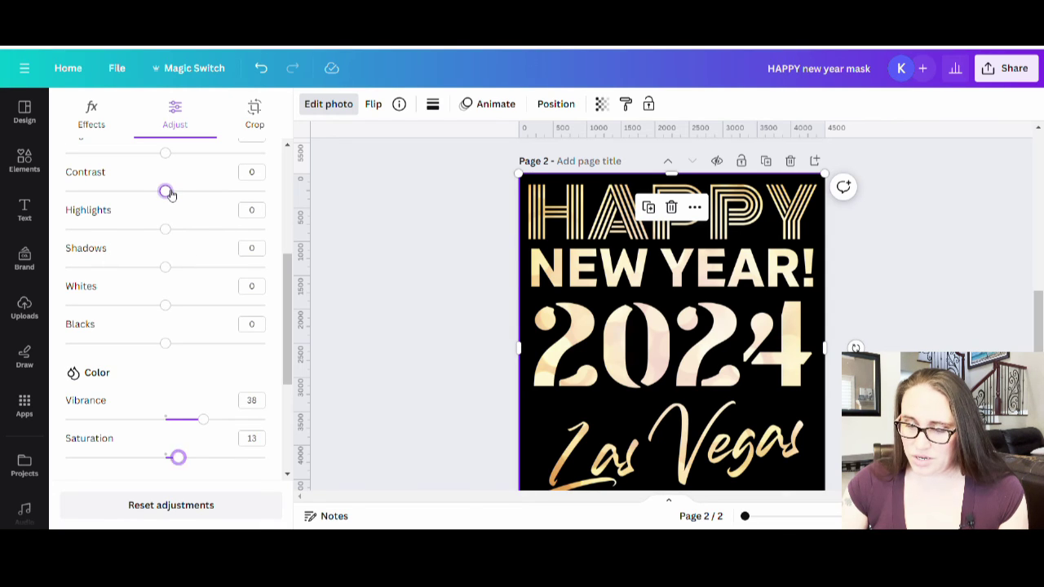
{"action": "left_click_drag", "start_coordinate": [166, 191], "coordinate": [186, 197]}
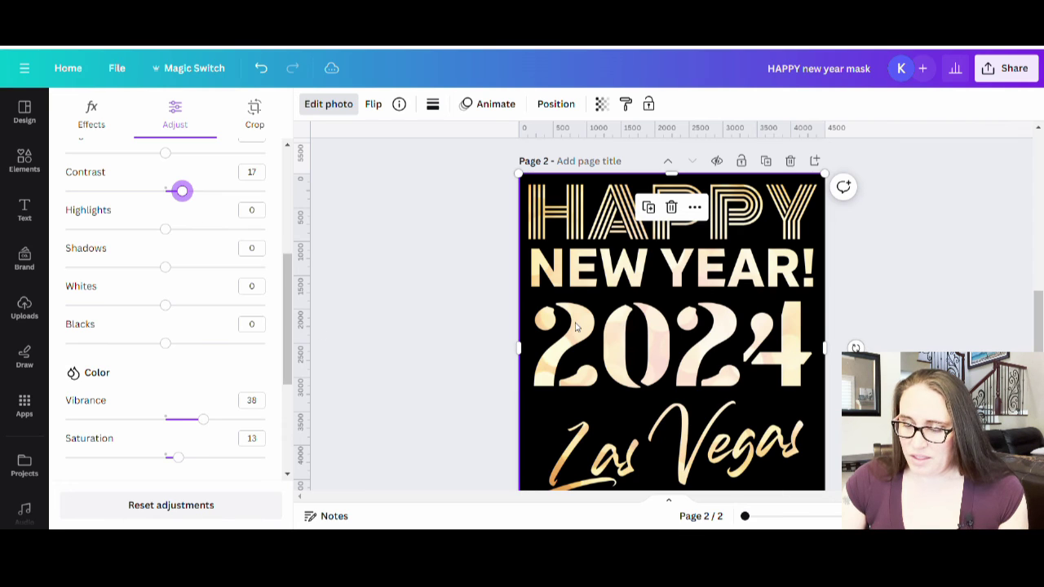
{"action": "scroll", "coordinate": [667, 314], "scroll_direction": "down", "scroll_amount": 2}
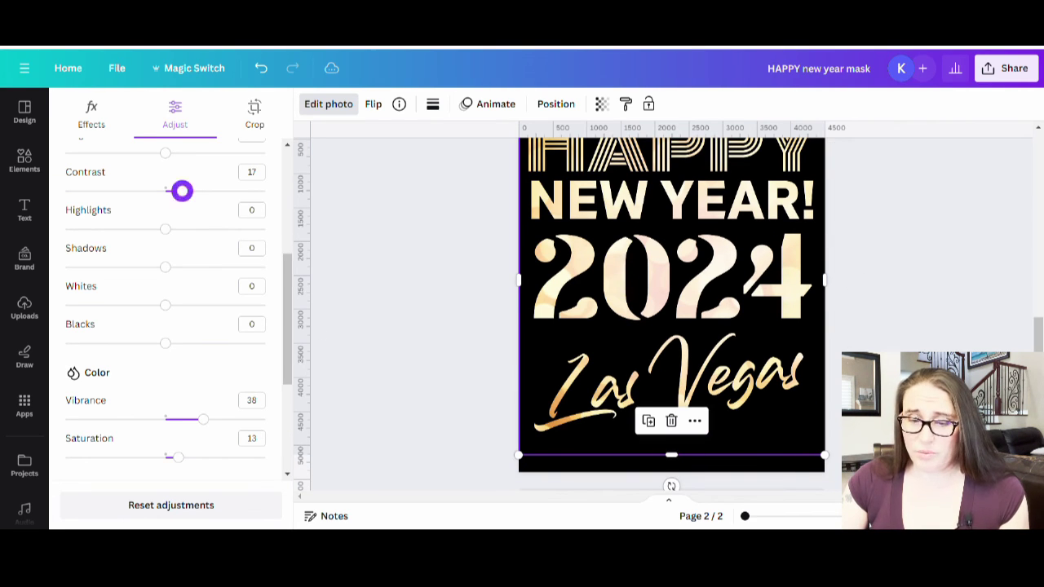
{"action": "key", "text": "Escape"}
{"action": "scroll", "coordinate": [723, 380], "scroll_direction": "up", "scroll_amount": 3}
{"action": "scroll", "coordinate": [722, 365], "scroll_direction": "down", "scroll_amount": 2}
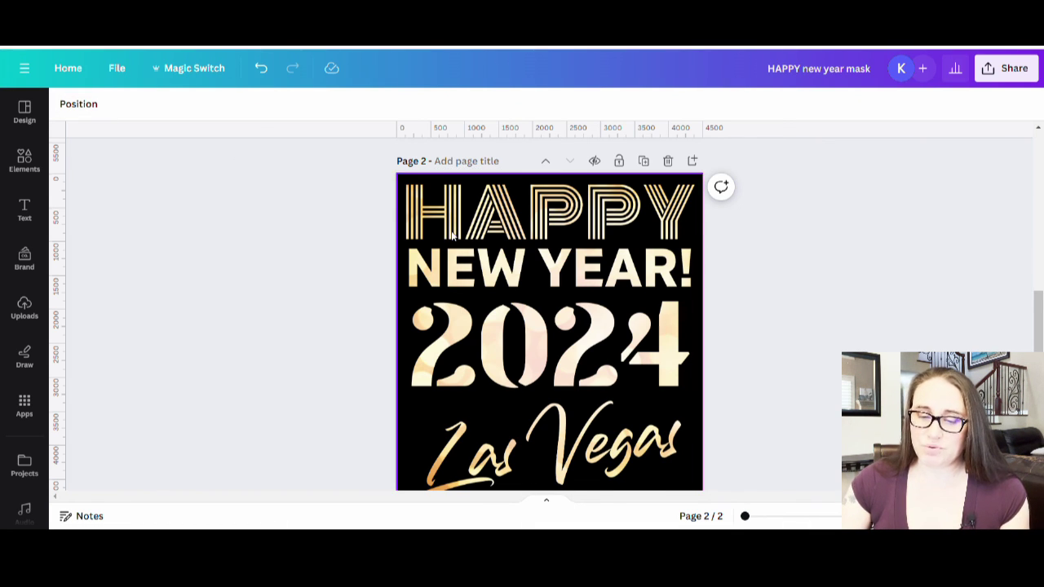
Scroll back to page 1 to compare its white 'HAPPY NEW YEAR! 2024 Las Vegas' lettering on black.
{"action": "scroll", "coordinate": [821, 378], "scroll_direction": "up", "scroll_amount": 5}
{"action": "scroll", "coordinate": [851, 274], "scroll_direction": "up", "scroll_amount": 1}
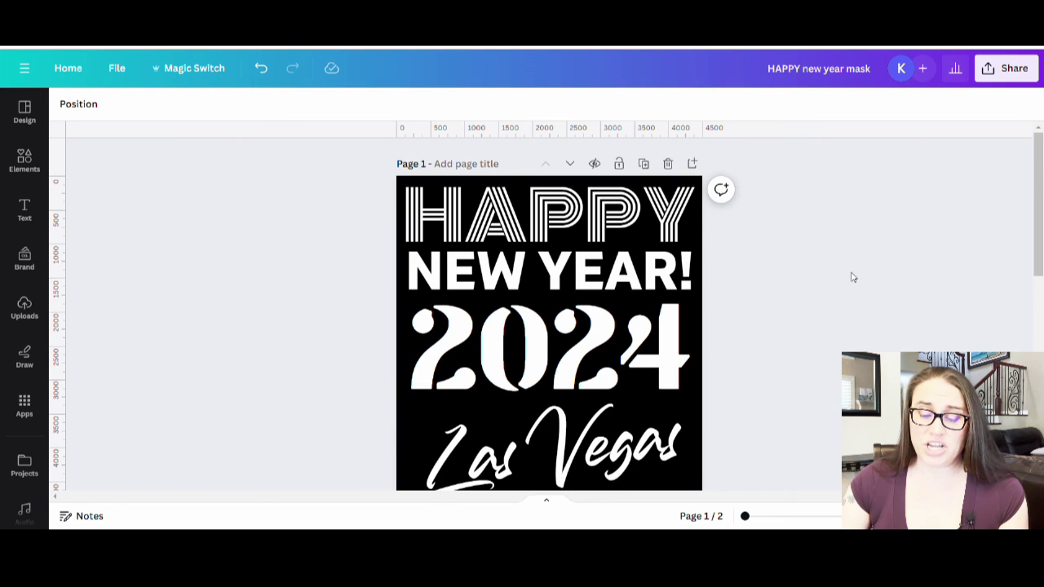
{"action": "scroll", "coordinate": [796, 264], "scroll_direction": "down", "scroll_amount": 1}
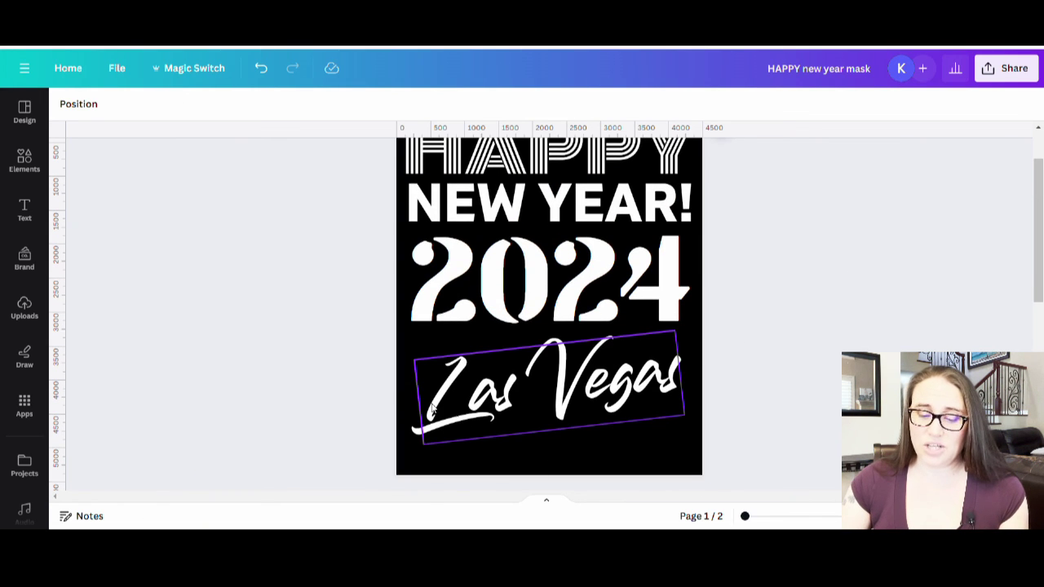